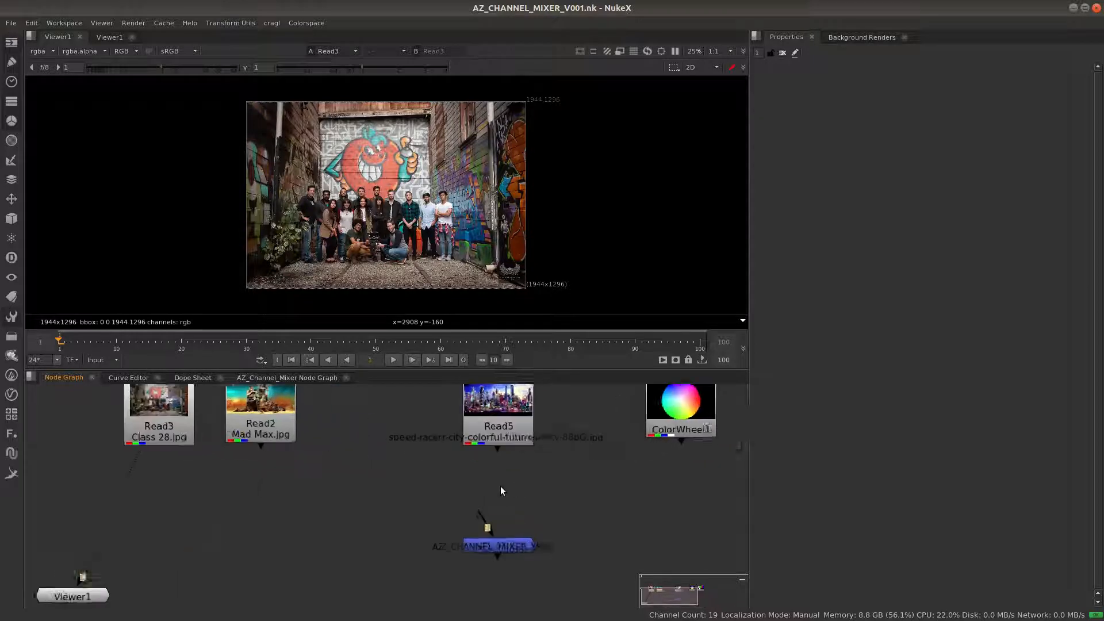
Connect the AZ_CHANNEL_MIXER_V001_1 node's input to the Read5 city image
{"action": "middle_click_drag", "start_coordinate": [545, 449], "coordinate": [441, 520]}
{"action": "middle_click_drag", "start_coordinate": [419, 557], "coordinate": [412, 540]}
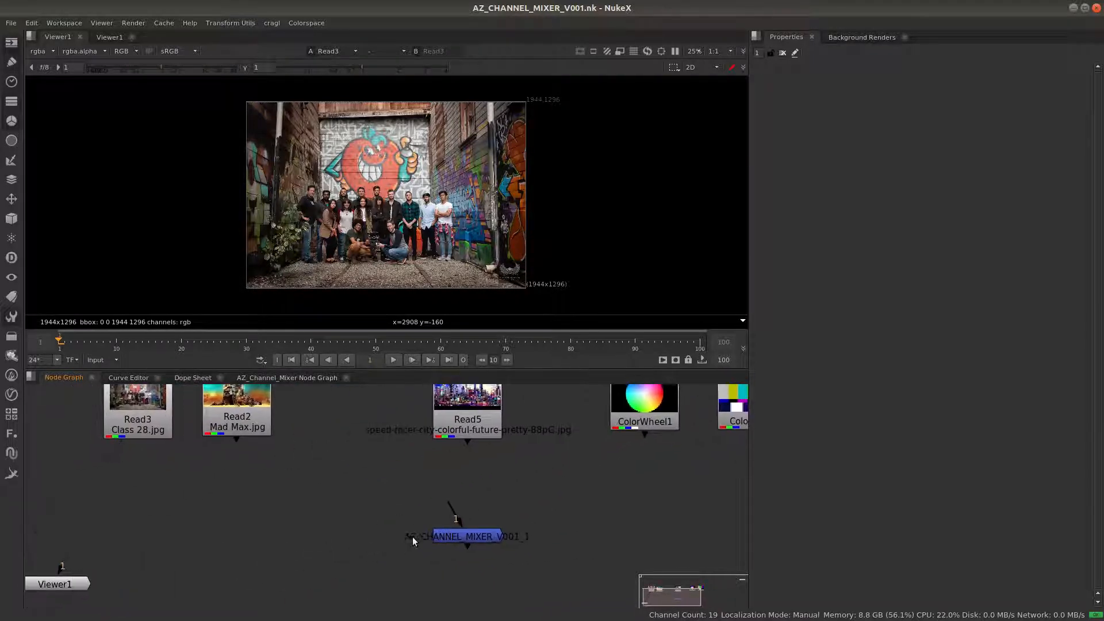
{"action": "left_click_drag", "start_coordinate": [468, 536], "coordinate": [464, 539]}
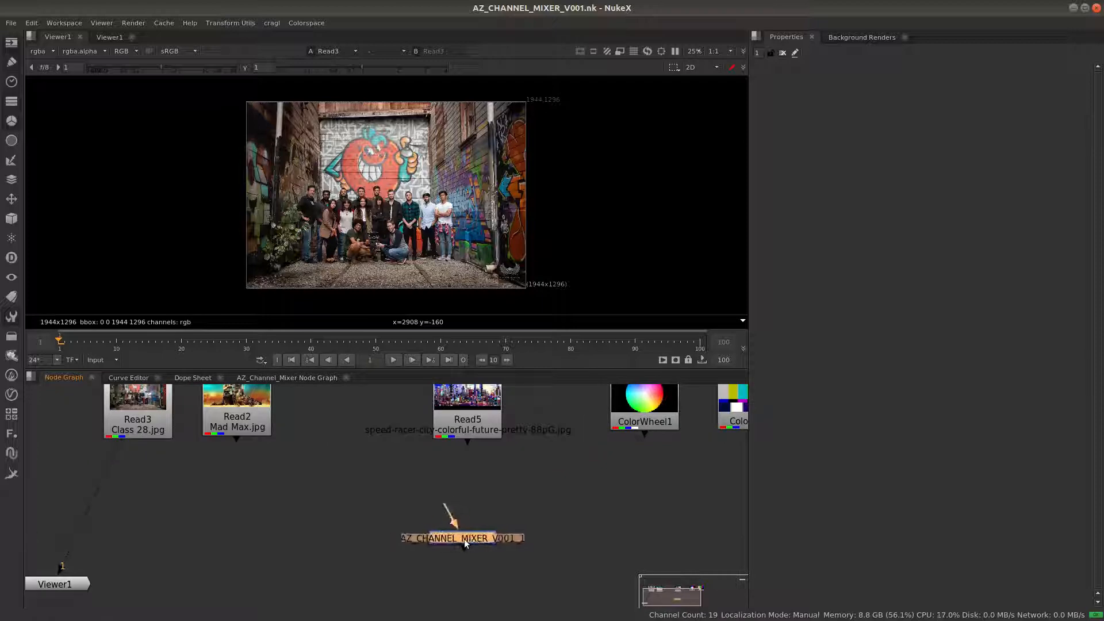
{"action": "left_click_drag", "start_coordinate": [443, 482], "coordinate": [467, 409]}
{"action": "middle_click_drag", "start_coordinate": [243, 460], "coordinate": [330, 480]}
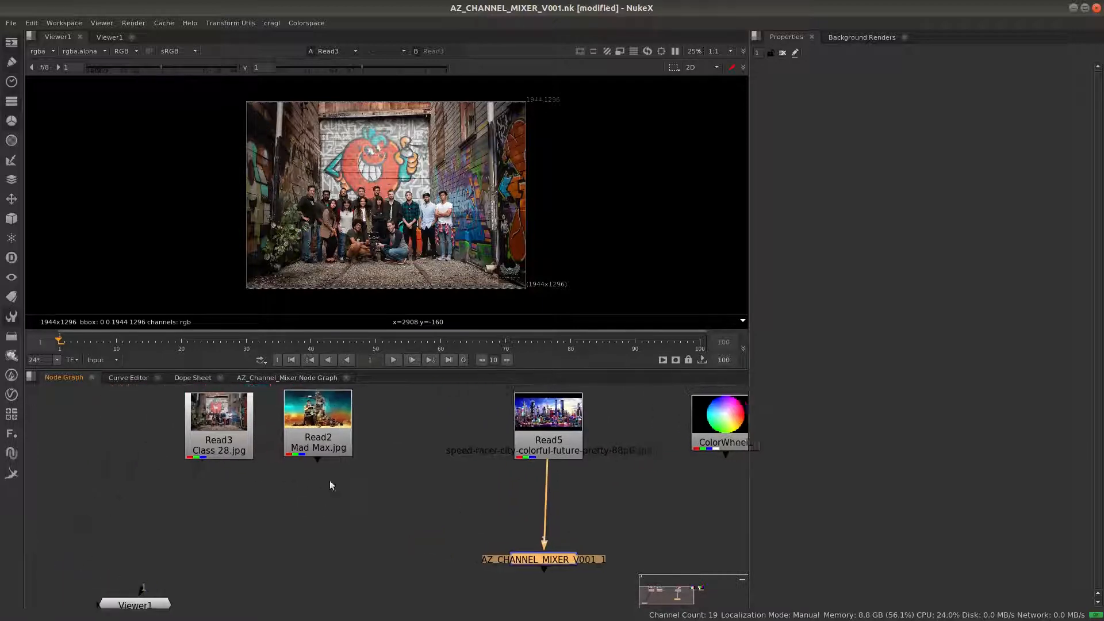
View the Read2 Mad Max, Read3 Class 28 and Read5 city images one after another
{"action": "left_click", "coordinate": [321, 440]}
{"action": "key", "text": "1"}
{"action": "left_click_drag", "start_coordinate": [229, 424], "coordinate": [226, 425]}
{"action": "key", "text": "1"}
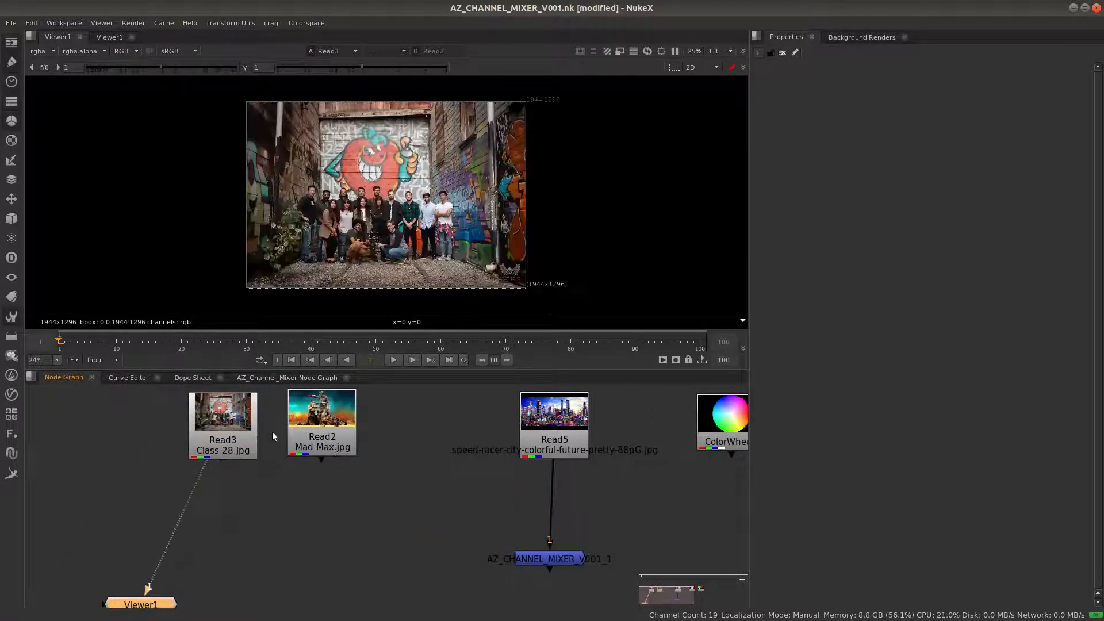
{"action": "left_click", "coordinate": [340, 430]}
{"action": "key", "text": "1"}
{"action": "left_click", "coordinate": [566, 428]}
{"action": "key", "text": "1"}
View the ColorWheel1 and ColorBars1 test patterns one after the other
{"action": "middle_click_drag", "start_coordinate": [611, 443], "coordinate": [421, 440]}
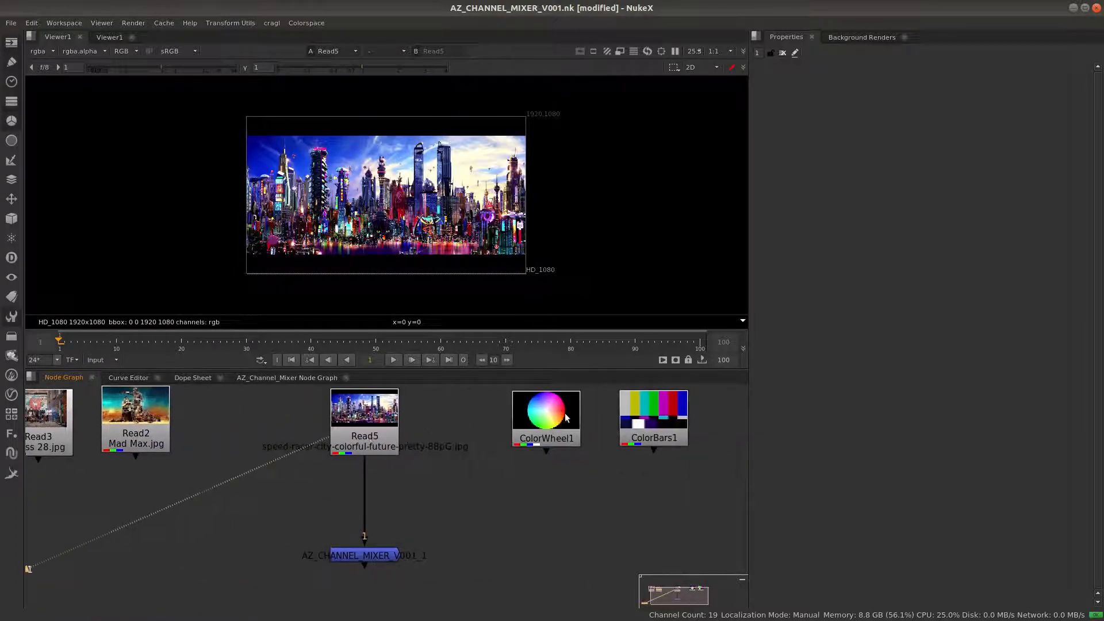
{"action": "left_click", "coordinate": [548, 414]}
{"action": "key", "text": "1"}
{"action": "left_click", "coordinate": [630, 415]}
{"action": "key", "text": "1"}
{"action": "middle_click_drag", "start_coordinate": [368, 473], "coordinate": [389, 486]}
{"action": "middle_click_drag", "start_coordinate": [304, 492], "coordinate": [370, 480]}
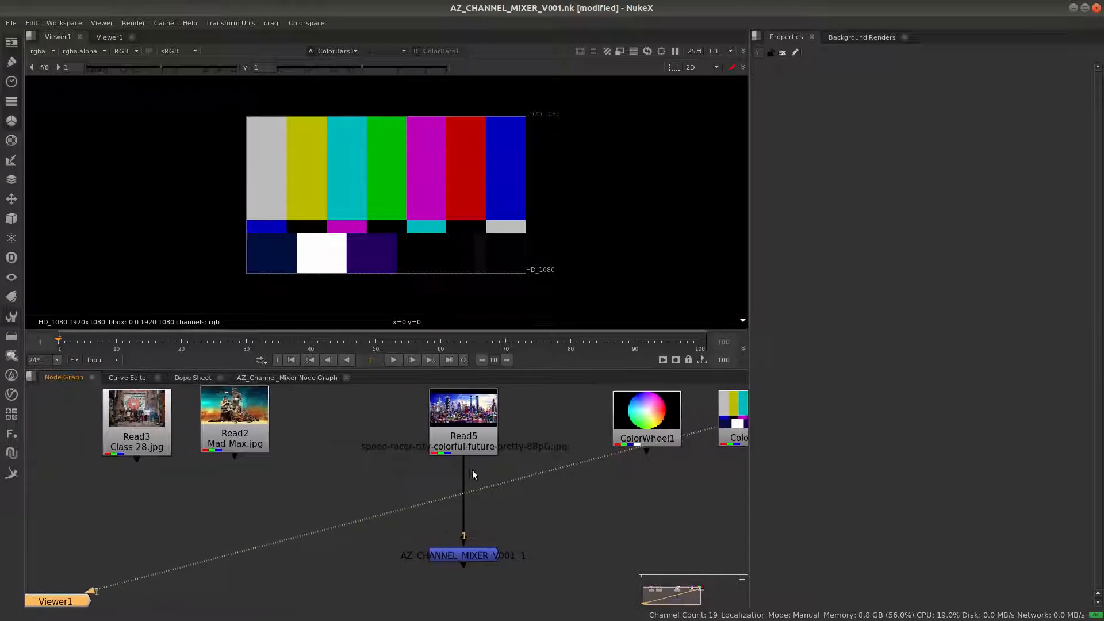
Reconnect the channel mixer to ColorWheel1, place it directly below, view its output and open its properties
{"action": "left_click_drag", "start_coordinate": [471, 470], "coordinate": [611, 444]}
{"action": "middle_click_drag", "start_coordinate": [610, 444], "coordinate": [489, 441]}
{"action": "left_click_drag", "start_coordinate": [350, 546], "coordinate": [523, 521]}
{"action": "key", "text": "1"}
{"action": "double_click", "coordinate": [523, 517]}
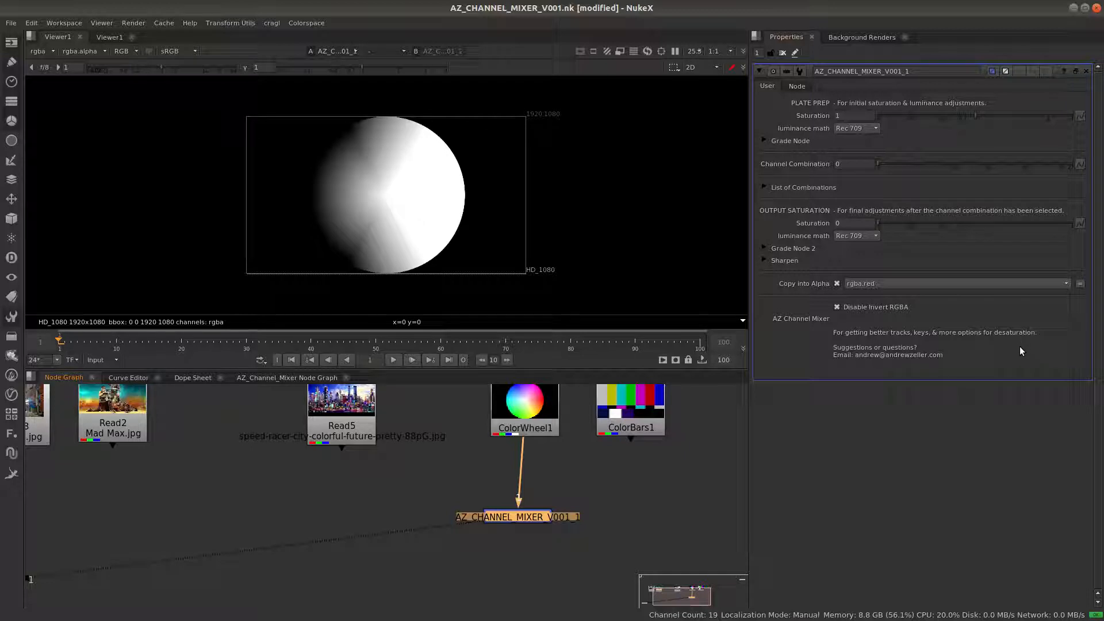
{"action": "left_click_drag", "start_coordinate": [525, 519], "coordinate": [529, 516]}
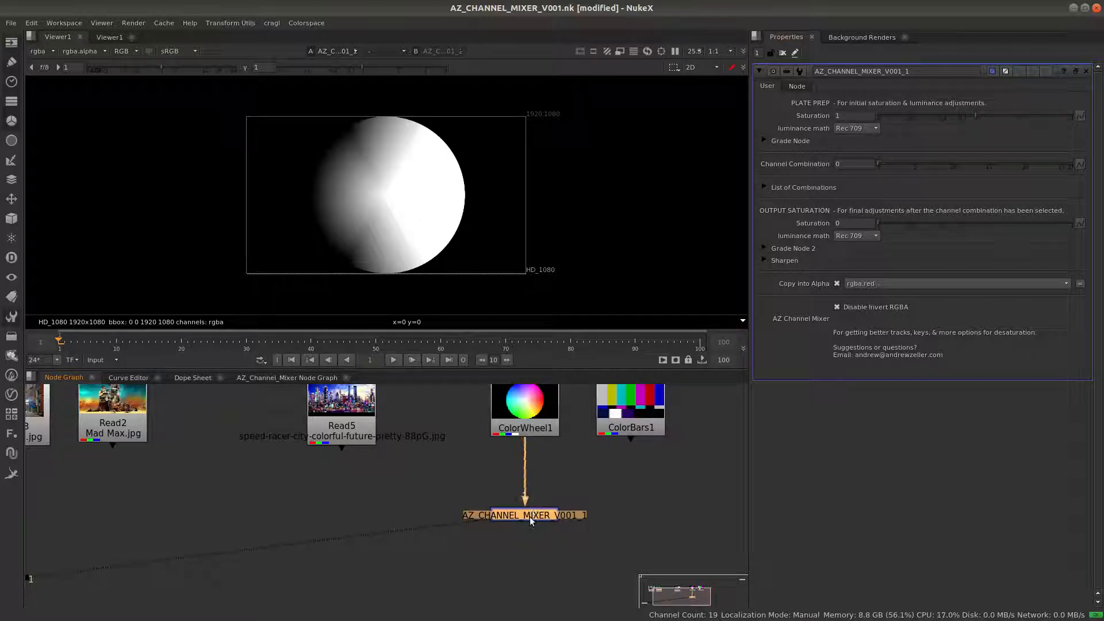
{"action": "left_click", "coordinate": [553, 543]}
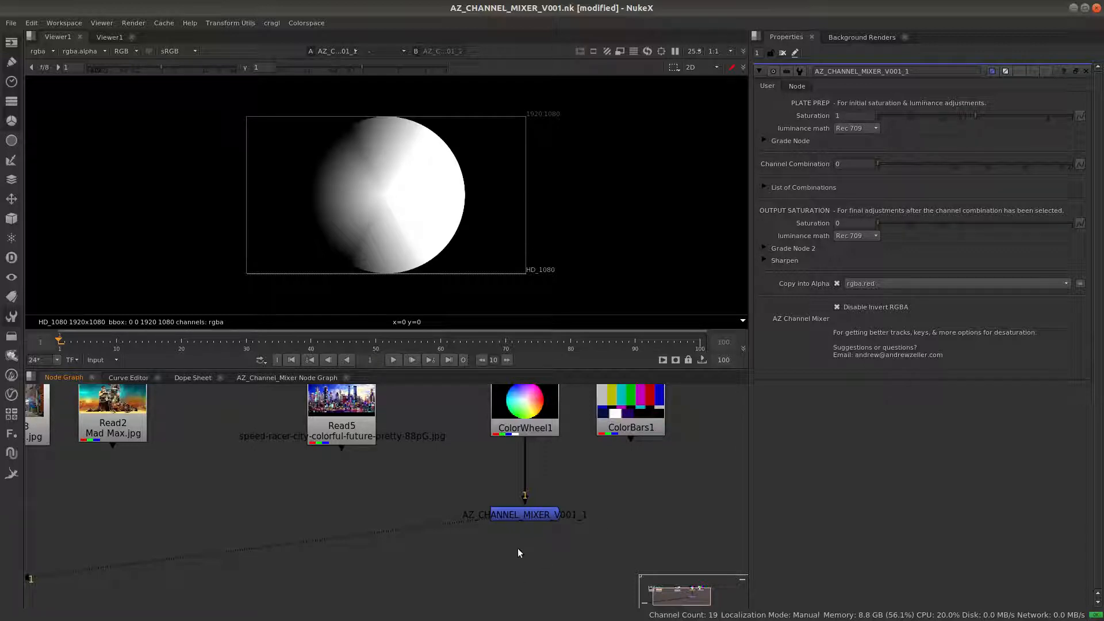
View the original ColorWheel1 image to compare it with the channel mixer's output
{"action": "middle_click_drag", "start_coordinate": [511, 531], "coordinate": [469, 533]}
{"action": "left_click", "coordinate": [483, 518]}
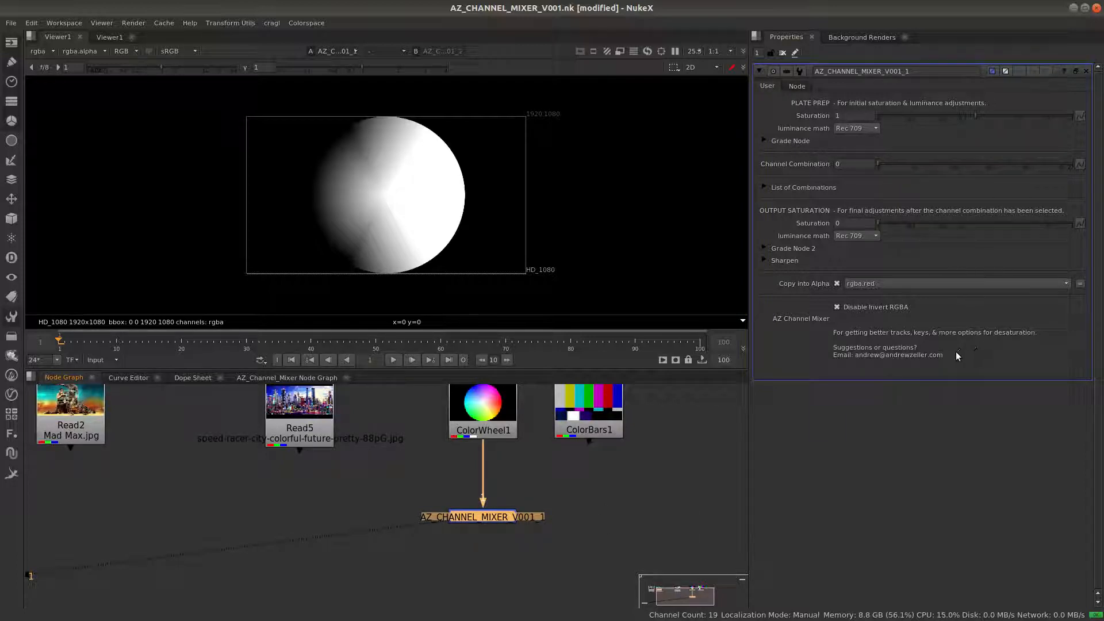
{"action": "left_click", "coordinate": [489, 431]}
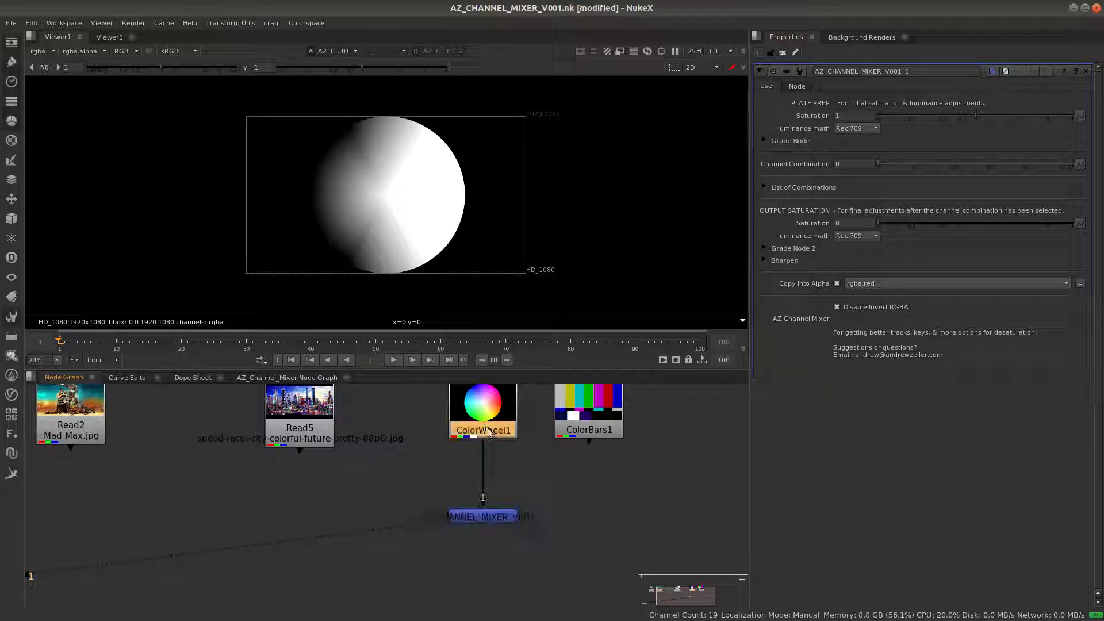
{"action": "key", "text": "1"}
{"action": "mouse_move", "coordinate": [482, 449]}
{"action": "left_mouse_down"}
{"action": "mouse_move", "coordinate": [466, 452]}
{"action": "mouse_move", "coordinate": [490, 432]}
{"action": "left_mouse_up"}
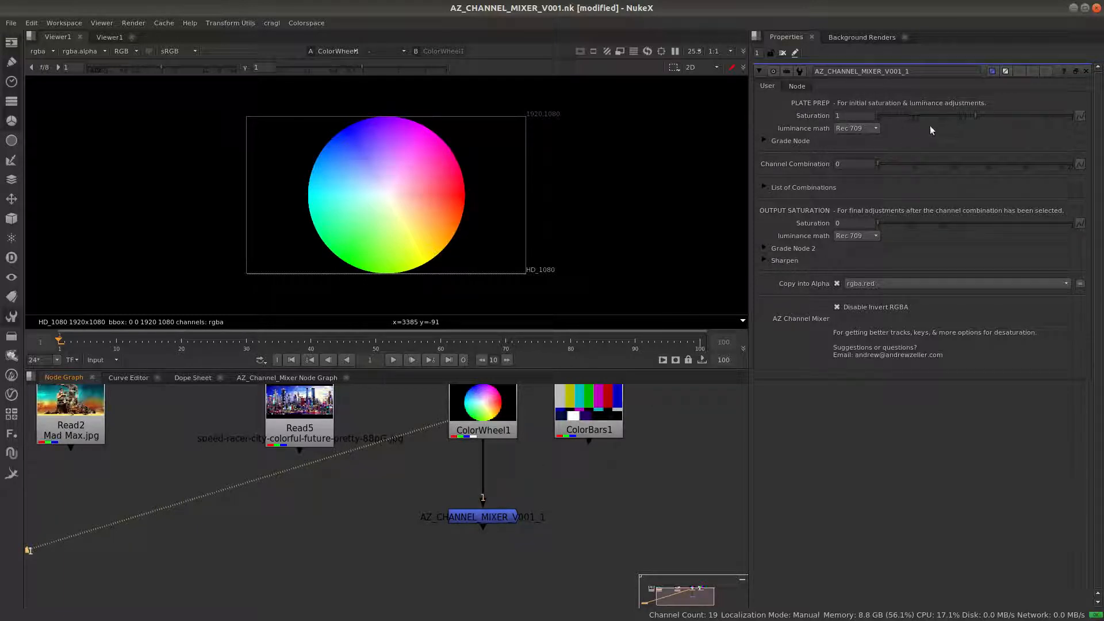
Set the channel mixer's Plate Prep saturation to 4, view its output, and set the Output Saturation to 1
{"action": "left_click_drag", "start_coordinate": [971, 118], "coordinate": [1089, 119]}
{"action": "left_click", "coordinate": [488, 517]}
{"action": "key", "text": "1"}
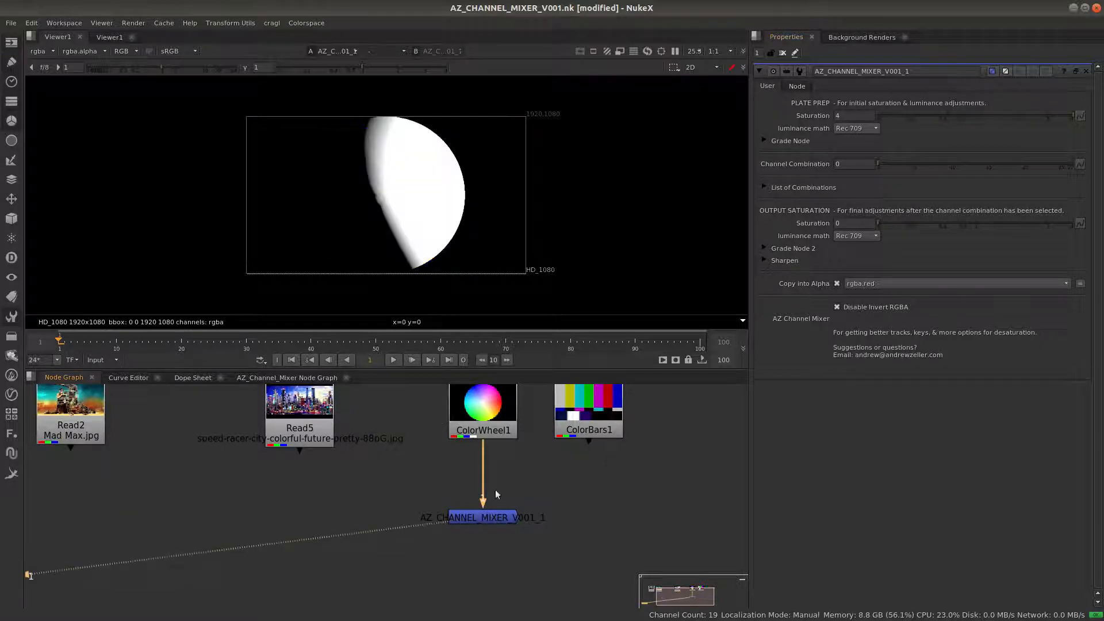
{"action": "left_click", "coordinate": [862, 223]}
{"action": "type", "text": "1"}
Assign ColorWheel1 to viewer input 1 and the channel mixer to viewer input 2 for comparison
{"action": "left_click", "coordinate": [483, 420]}
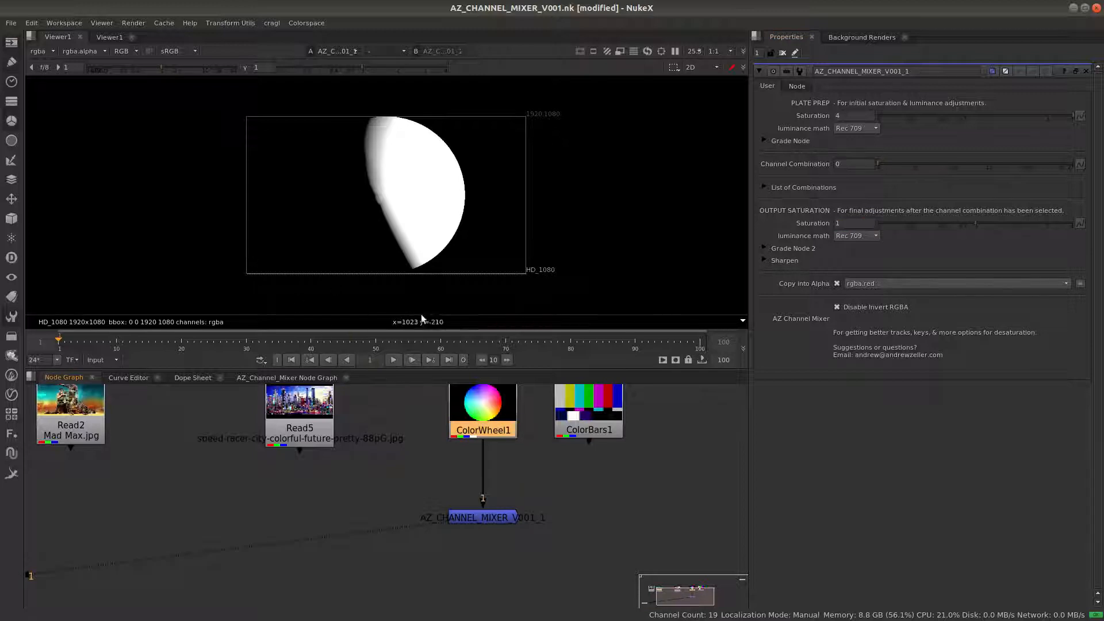
{"action": "key", "text": "1"}
{"action": "left_click", "coordinate": [483, 517]}
{"action": "key", "text": "2"}
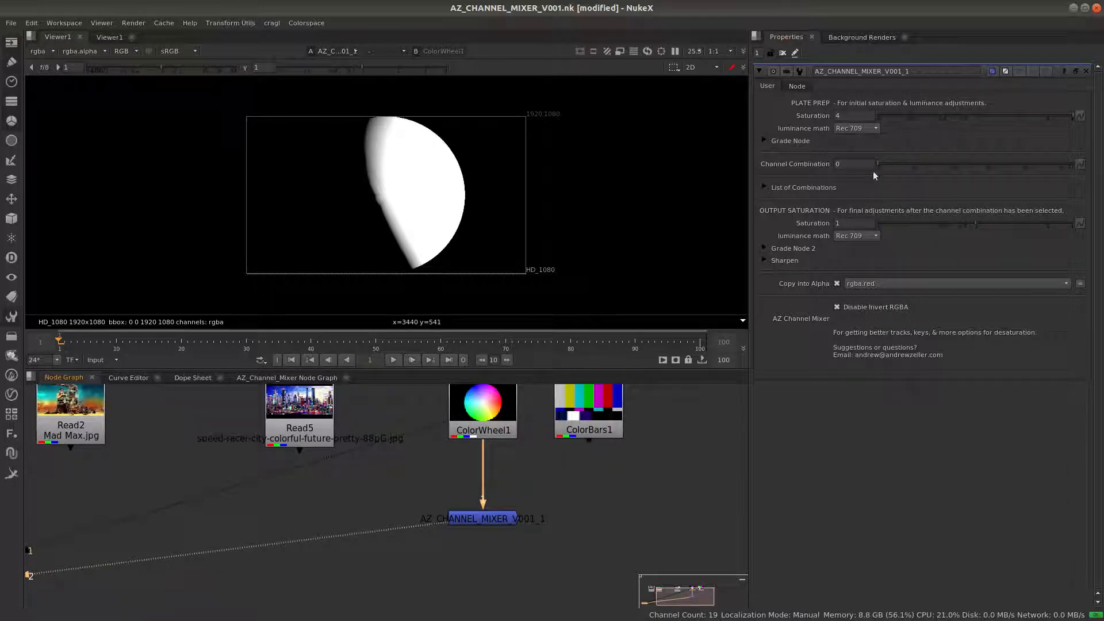
Sweep the mixer's Channel Combination through its range, including 23 and 27, comparing the output with the original ColorWheel1
{"action": "left_click_drag", "start_coordinate": [885, 164], "coordinate": [1050, 171]}
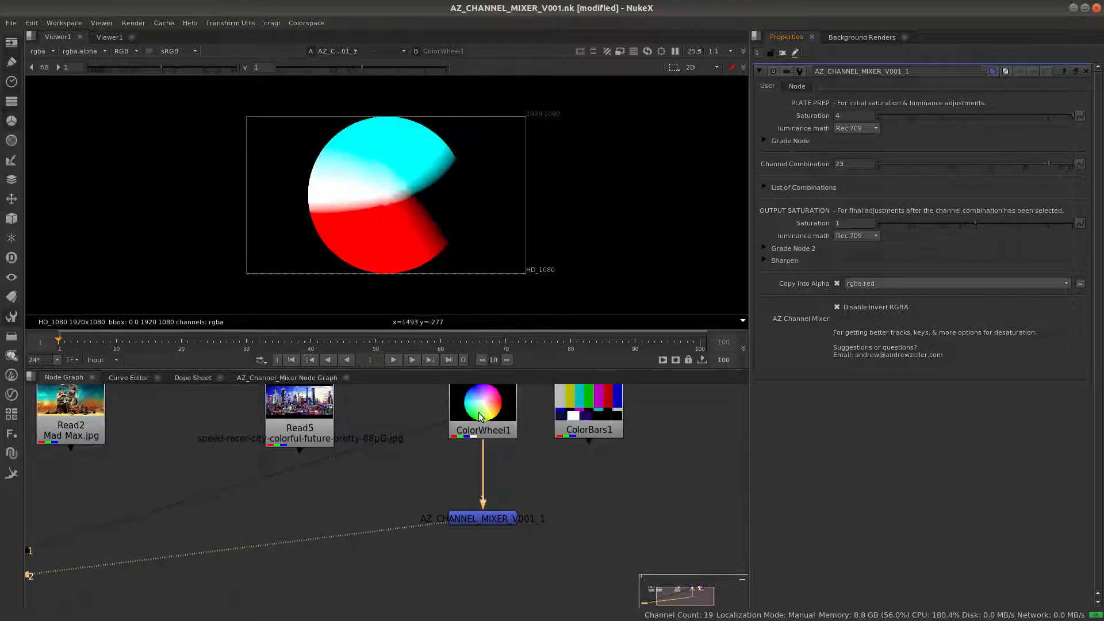
{"action": "key", "text": "1"}
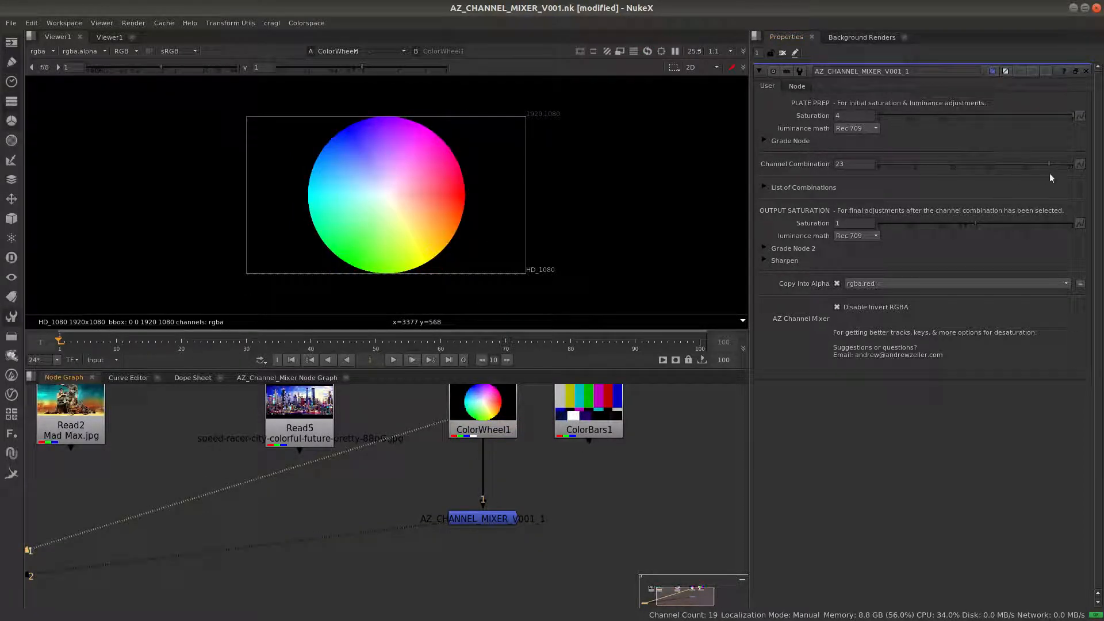
{"action": "left_click_drag", "start_coordinate": [1050, 166], "coordinate": [1075, 167]}
{"action": "left_click_drag", "start_coordinate": [1069, 165], "coordinate": [847, 170]}
Connect the channel mixer to the Read3 Class 28 image, place it directly below, and view Read3
{"action": "middle_click_drag", "start_coordinate": [338, 505], "coordinate": [456, 476]}
{"action": "left_click_drag", "start_coordinate": [643, 446], "coordinate": [145, 429]}
{"action": "left_click_drag", "start_coordinate": [640, 518], "coordinate": [141, 506]}
{"action": "left_click", "coordinate": [135, 428]}
{"action": "key", "text": "1"}
{"action": "middle_click_drag", "start_coordinate": [164, 488], "coordinate": [433, 518]}
{"action": "left_click_drag", "start_coordinate": [412, 532], "coordinate": [400, 532]}
Move Viewer1 beside the channel mixer, inspect the original group photo, and view the mixer's output
{"action": "middle_click_drag", "start_coordinate": [371, 503], "coordinate": [382, 440]}
{"action": "left_click_drag", "start_coordinate": [338, 561], "coordinate": [303, 480]}
{"action": "scroll", "coordinate": [397, 212], "scroll_direction": "up", "scroll_amount": 3}
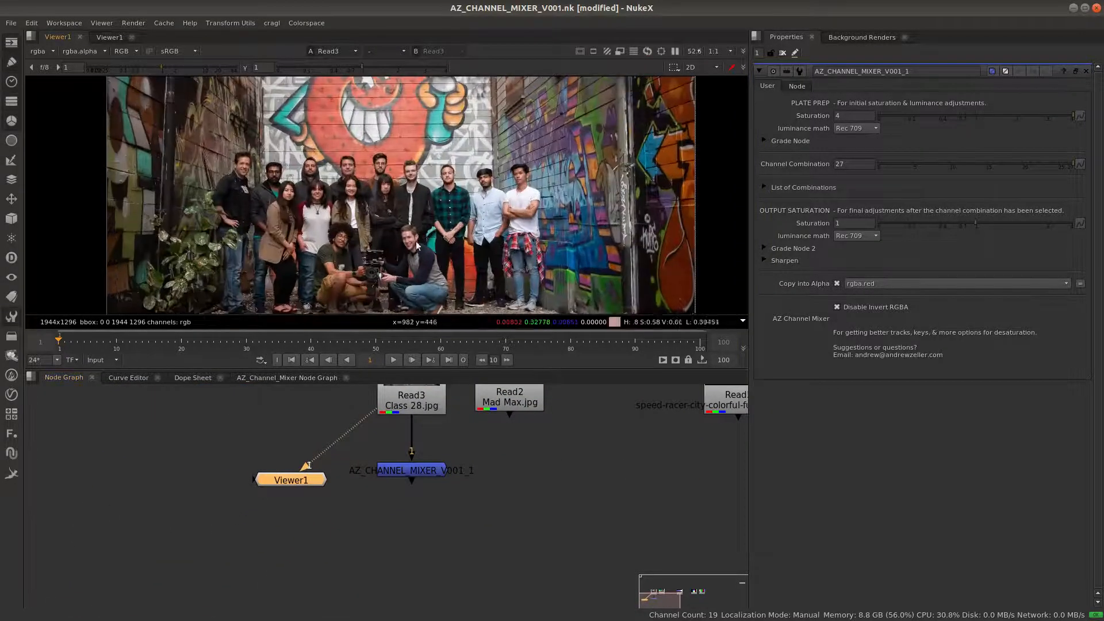
{"action": "scroll", "coordinate": [264, 287], "scroll_direction": "up", "scroll_amount": 3}
{"action": "left_click", "coordinate": [412, 471]}
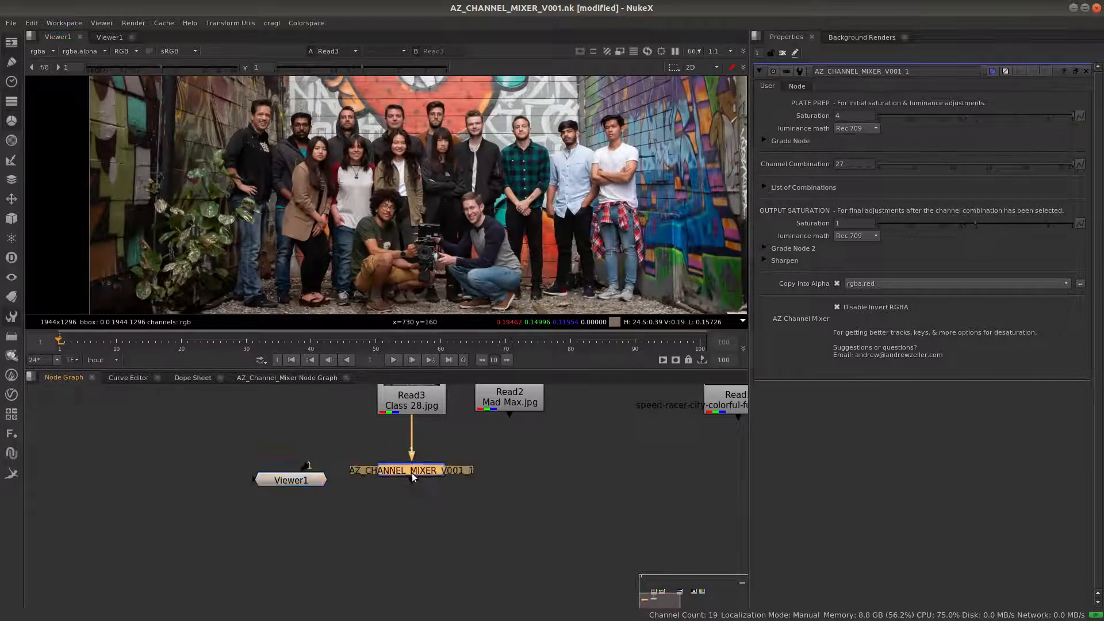
{"action": "key", "text": "1"}
{"action": "scroll", "coordinate": [458, 218], "scroll_direction": "down", "scroll_amount": 2}
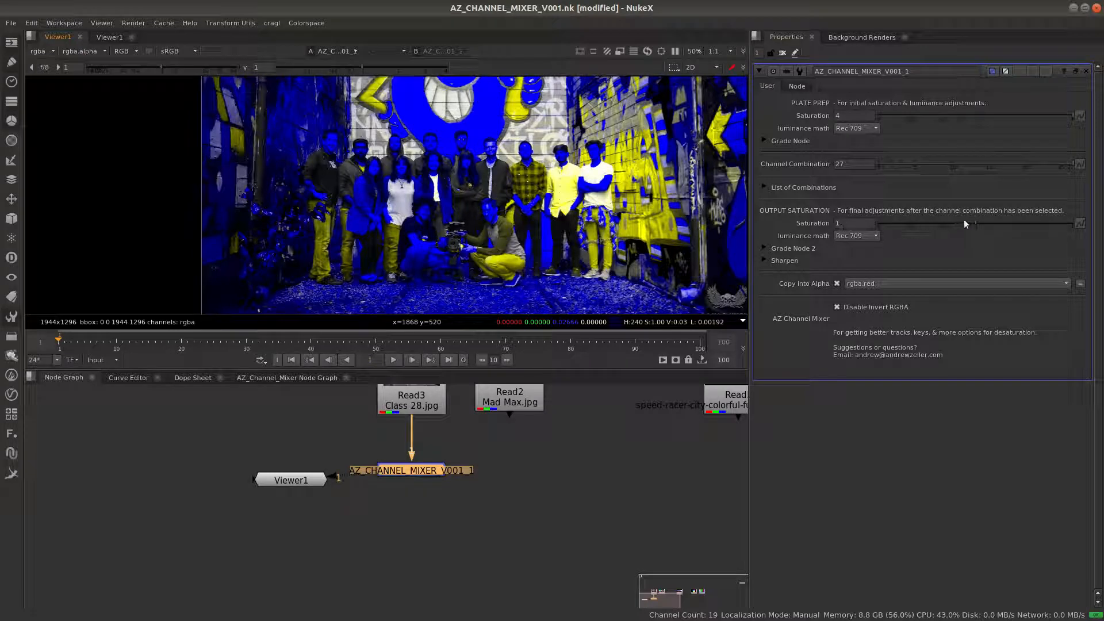
Set the Output Saturation to 0 and inspect the desaturated group photo up close
{"action": "left_click_drag", "start_coordinate": [975, 224], "coordinate": [823, 228]}
{"action": "scroll", "coordinate": [485, 193], "scroll_direction": "up", "scroll_amount": 4}
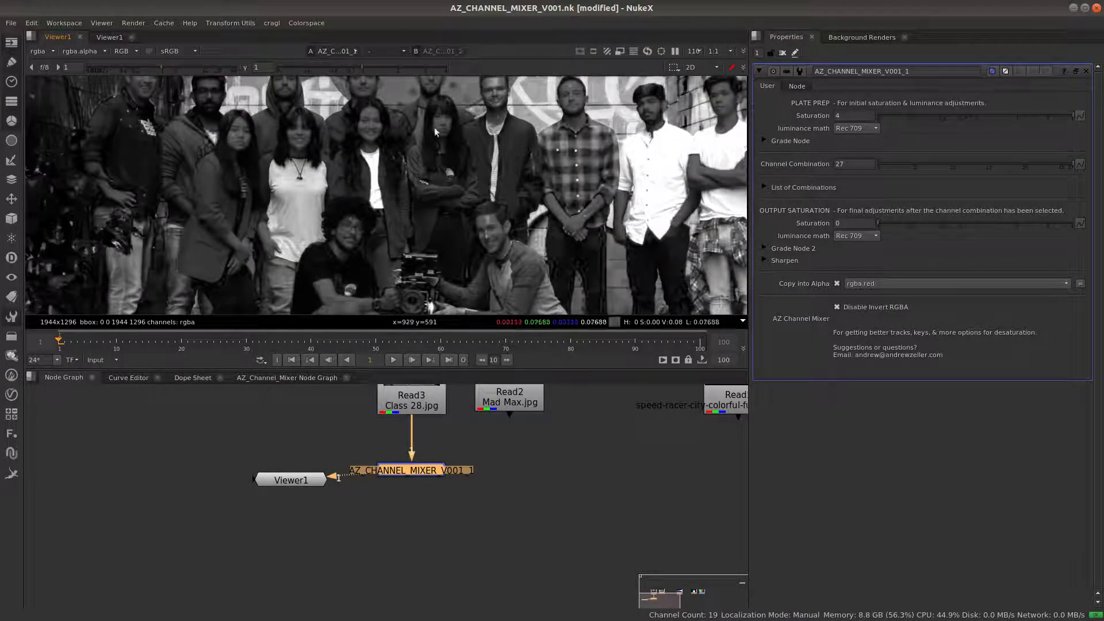
{"action": "scroll", "coordinate": [459, 157], "scroll_direction": "down", "scroll_amount": 3}
{"action": "scroll", "coordinate": [485, 175], "scroll_direction": "down", "scroll_amount": 2}
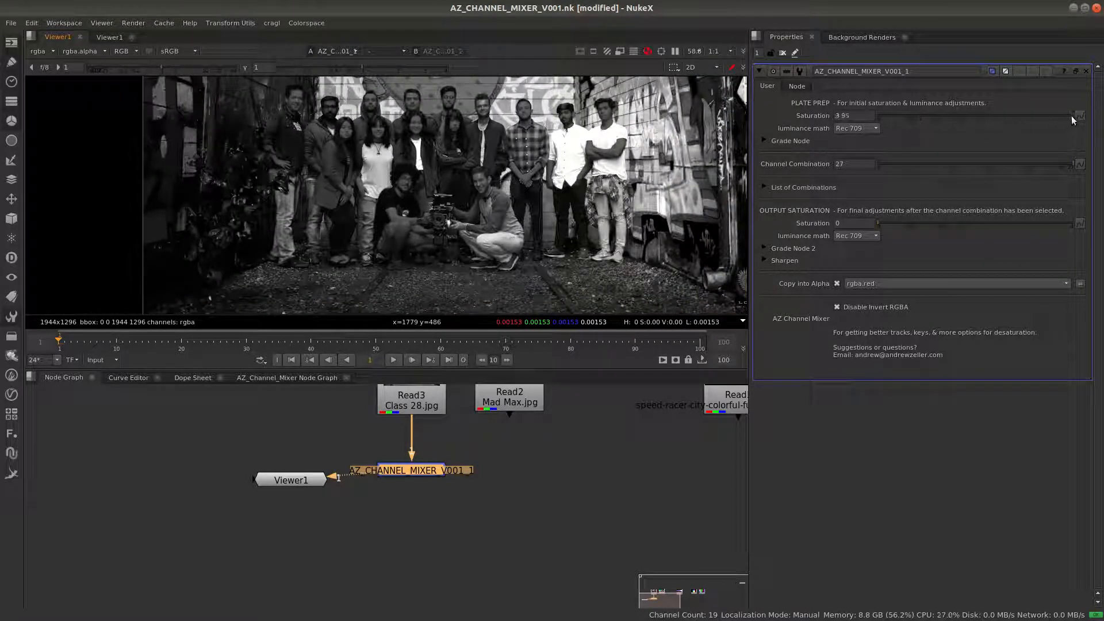
Lower the Plate Prep saturation to 2, trying Maximum luminance math along the way and restoring Rec 709
{"action": "mouse_move", "coordinate": [1071, 115]}
{"action": "left_mouse_down"}
{"action": "mouse_move", "coordinate": [951, 119]}
{"action": "mouse_move", "coordinate": [1095, 120]}
{"action": "mouse_move", "coordinate": [963, 123]}
{"action": "mouse_move", "coordinate": [1060, 117]}
{"action": "left_mouse_up"}
{"action": "left_click", "coordinate": [873, 129]}
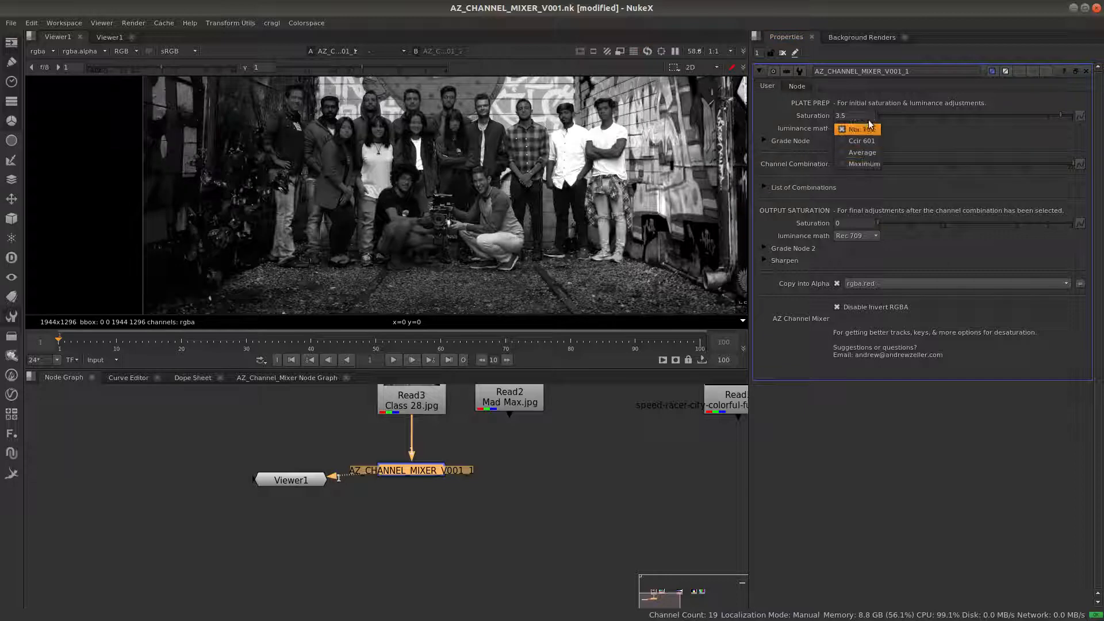
{"action": "left_click", "coordinate": [862, 164]}
{"action": "left_click", "coordinate": [862, 128]}
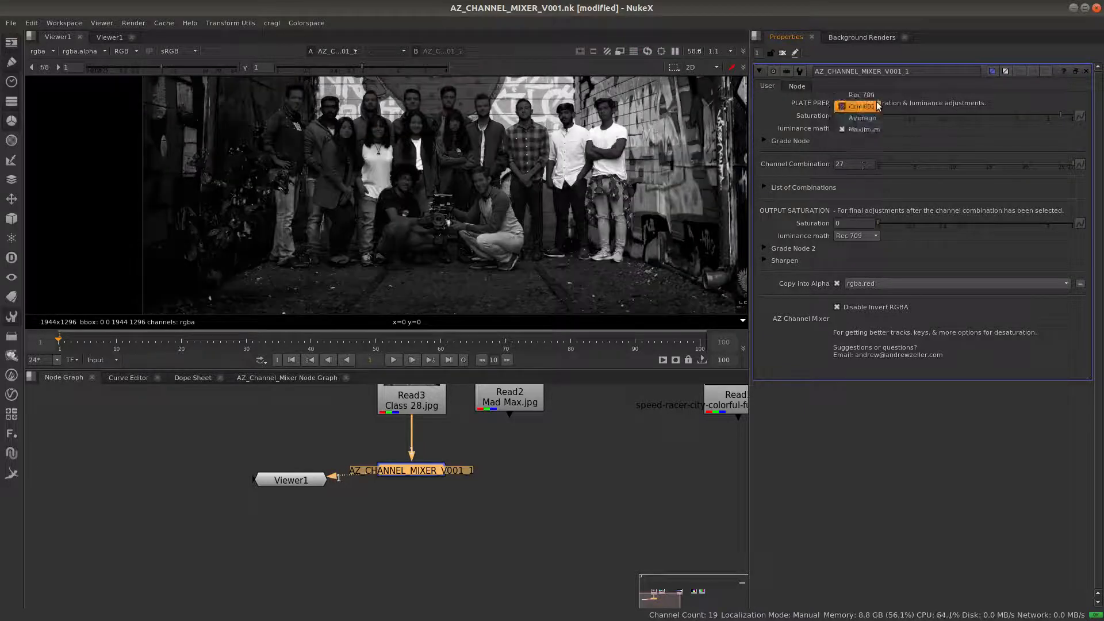
{"action": "left_click", "coordinate": [877, 105]}
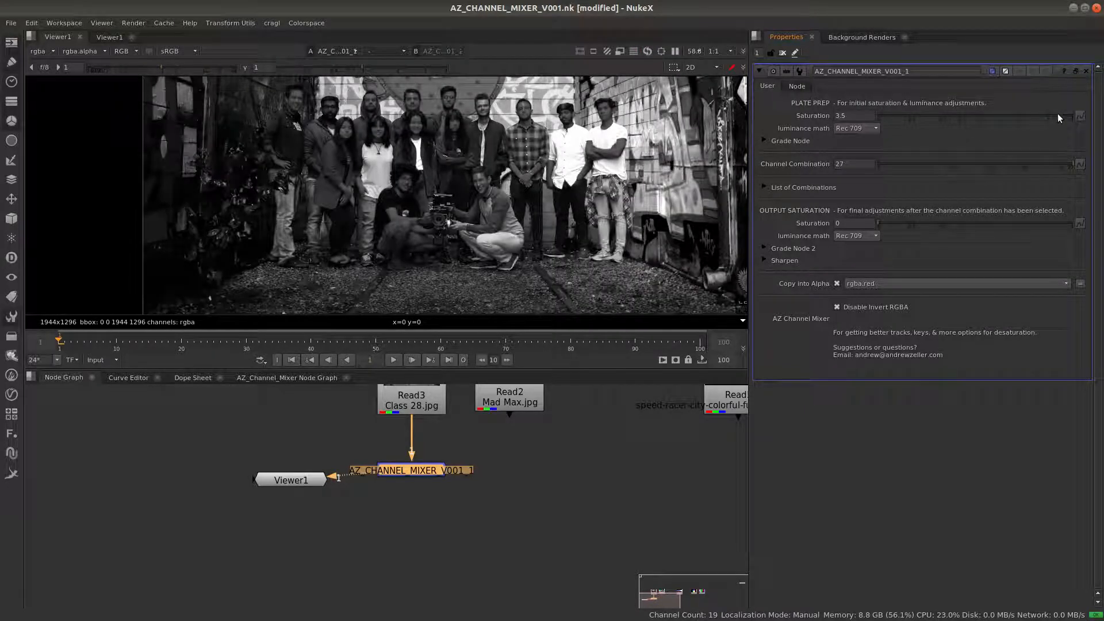
{"action": "left_click_drag", "start_coordinate": [1057, 116], "coordinate": [1014, 116]}
Set the gain to 1.24 in the Plate Prep Grade Node section and collapse the section
{"action": "left_click", "coordinate": [764, 141]}
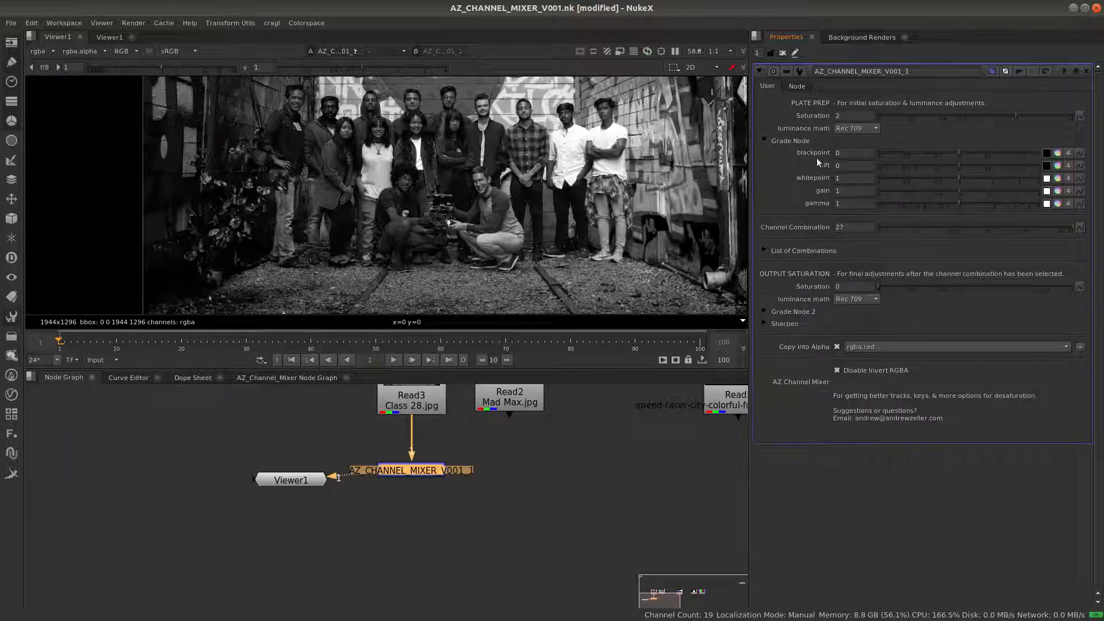
{"action": "mouse_move", "coordinate": [957, 151]}
{"action": "left_mouse_down"}
{"action": "mouse_move", "coordinate": [940, 150]}
{"action": "mouse_move", "coordinate": [968, 149]}
{"action": "mouse_move", "coordinate": [955, 157]}
{"action": "left_mouse_up"}
{"action": "mouse_move", "coordinate": [957, 195]}
{"action": "left_mouse_down"}
{"action": "mouse_move", "coordinate": [987, 194]}
{"action": "mouse_move", "coordinate": [968, 194]}
{"action": "left_mouse_up"}
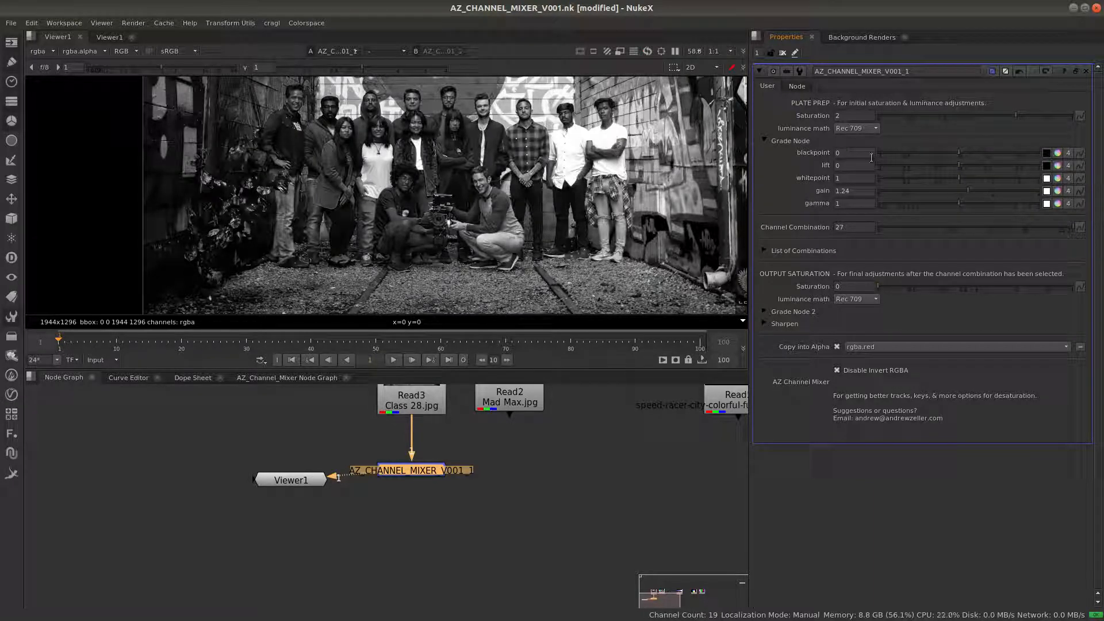
{"action": "left_click", "coordinate": [761, 139]}
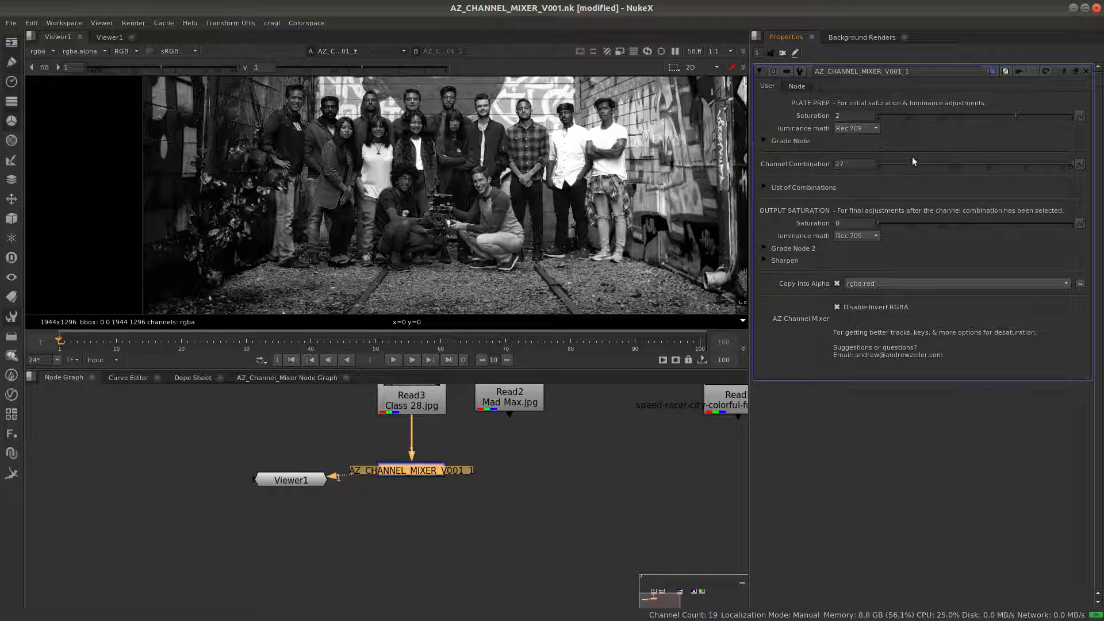
Try Channel Combination 24 on the group photo, inspect it up close, and set the combination to 11
{"action": "left_click_drag", "start_coordinate": [1071, 162], "coordinate": [1055, 166]}
{"action": "scroll", "coordinate": [487, 105], "scroll_direction": "up", "scroll_amount": 6}
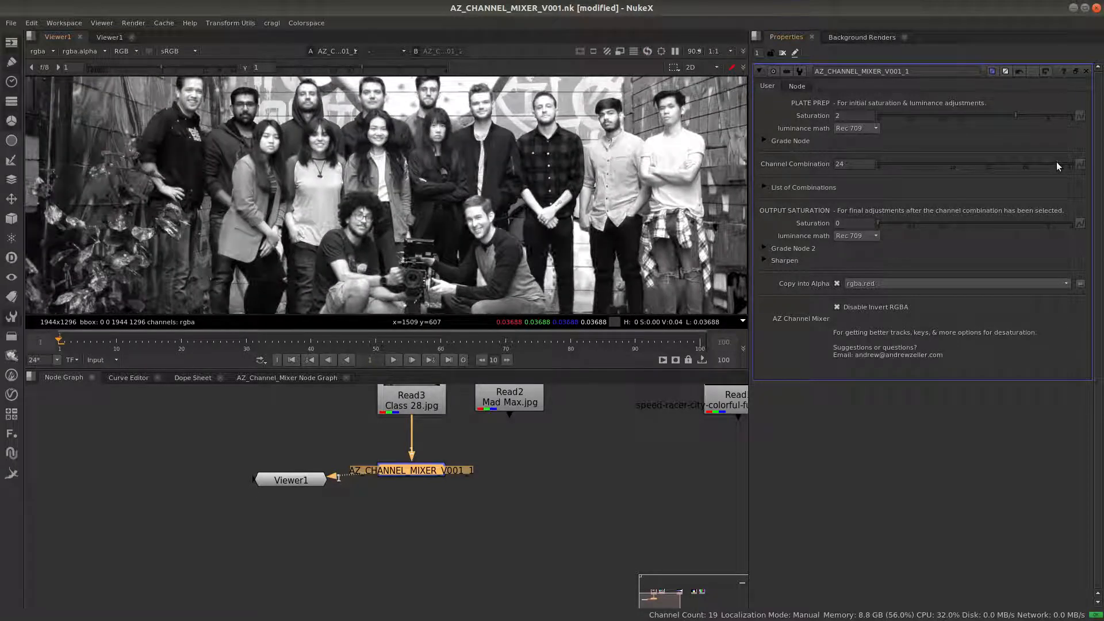
{"action": "left_click_drag", "start_coordinate": [1057, 166], "coordinate": [959, 168]}
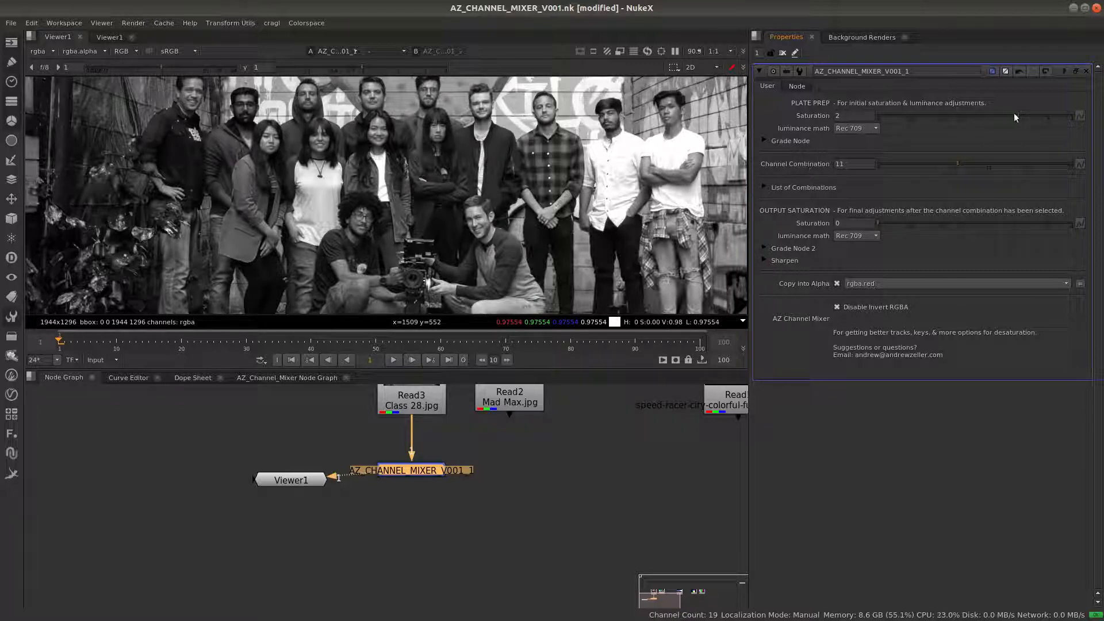
Reset the Plate Prep saturation to 1, trying Maximum and Average luminance math before returning to Rec 709
{"action": "left_click_drag", "start_coordinate": [1014, 117], "coordinate": [970, 119]}
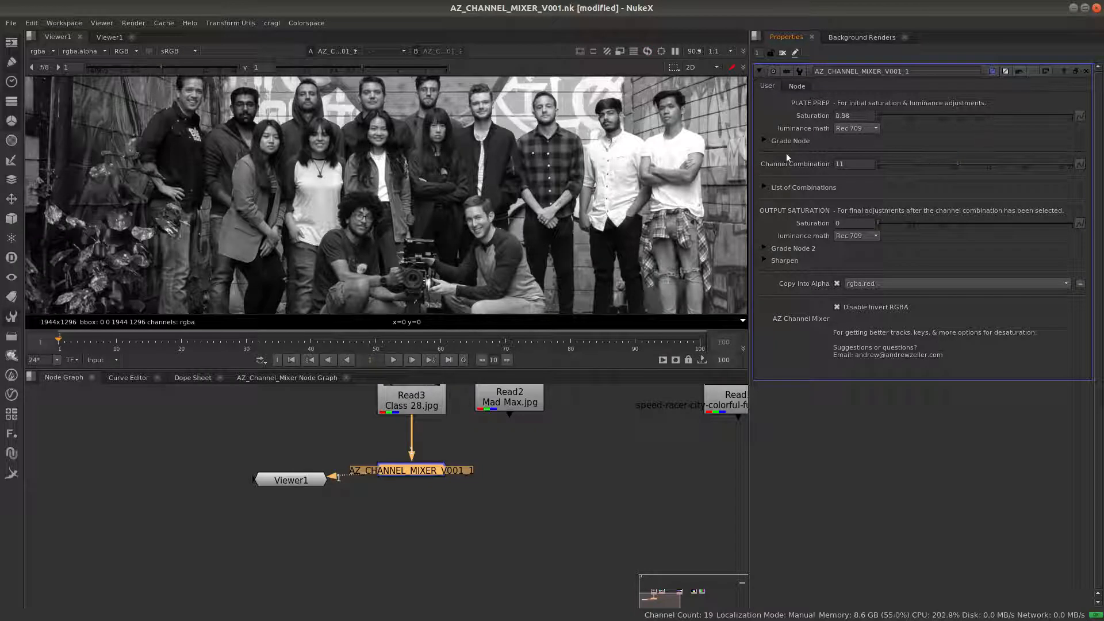
{"action": "left_click", "coordinate": [856, 128]}
{"action": "left_click", "coordinate": [851, 164]}
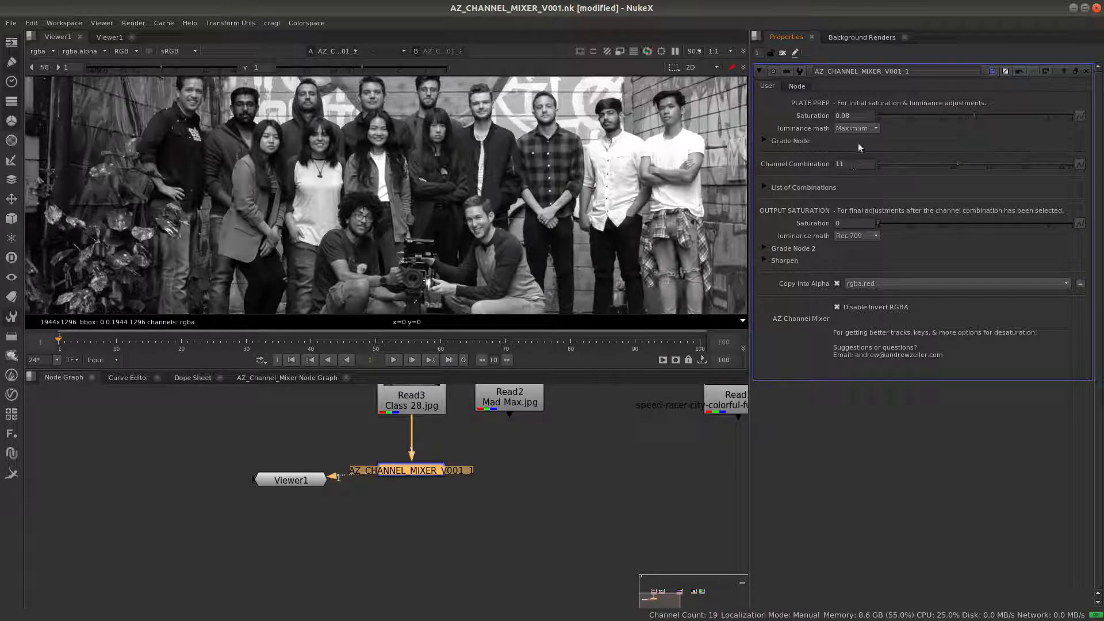
{"action": "left_click", "coordinate": [862, 128]}
{"action": "left_click", "coordinate": [856, 127]}
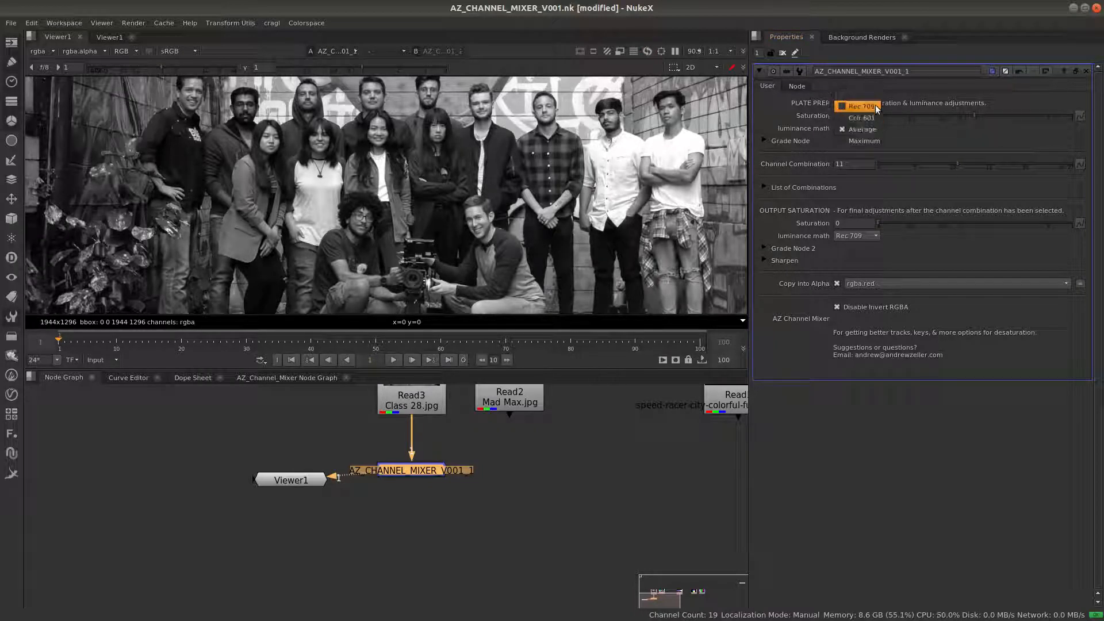
{"action": "left_click", "coordinate": [861, 94]}
{"action": "left_click", "coordinate": [976, 116]}
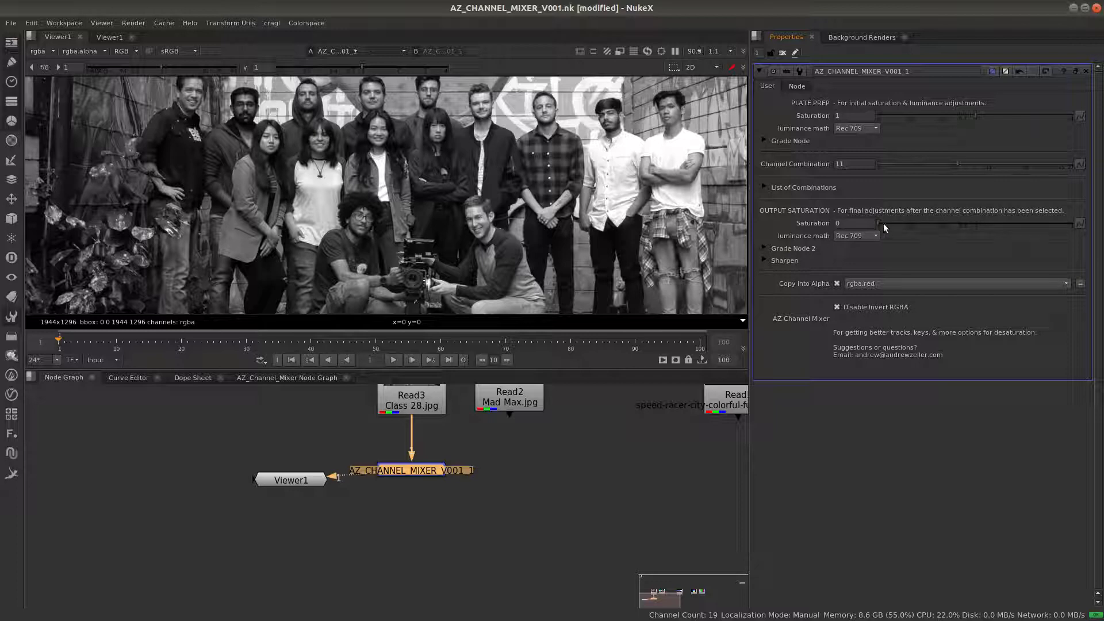
Raise the mixer's Output Saturation to 2
{"action": "left_click_drag", "start_coordinate": [878, 222], "coordinate": [1016, 225]}
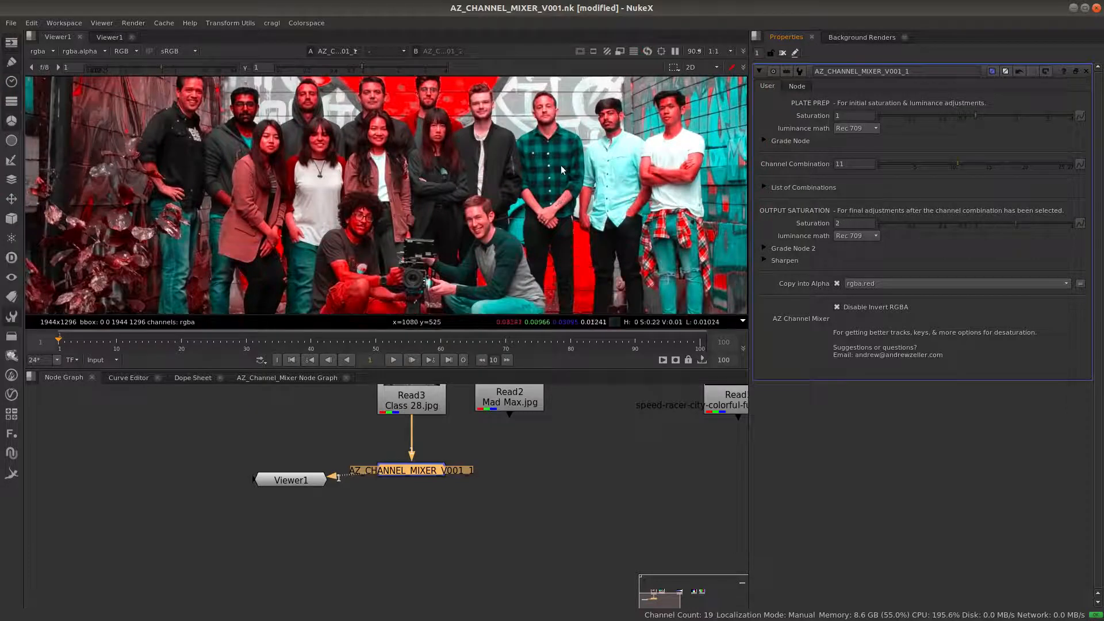
Set the Output Saturation to 0, trying Maximum luminance math before returning to Rec 709
{"action": "scroll", "coordinate": [443, 150], "scroll_direction": "down", "scroll_amount": 3}
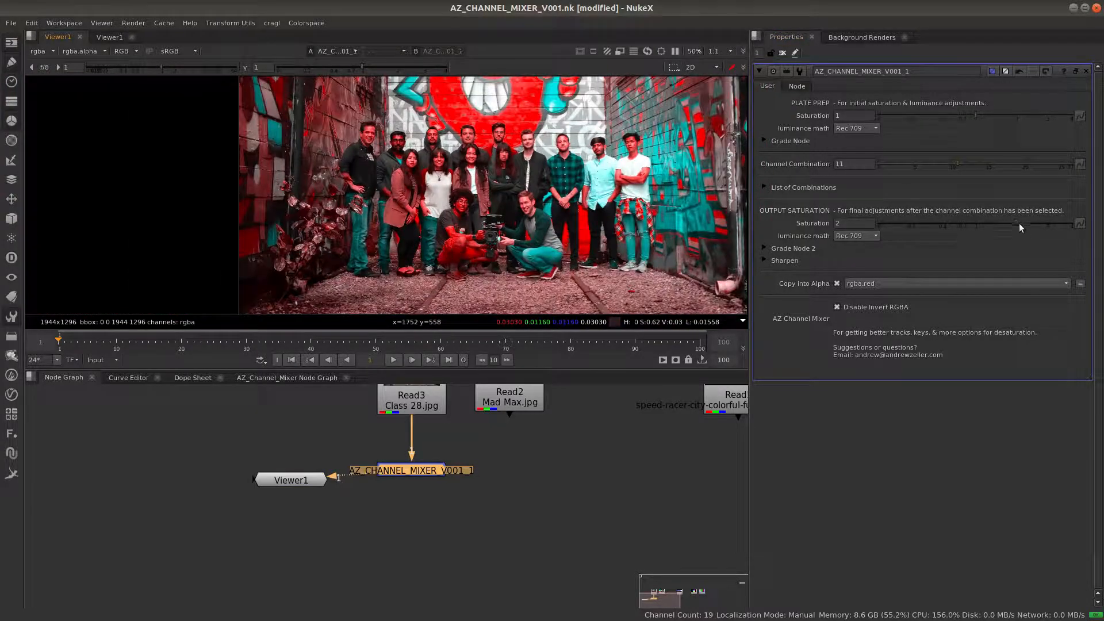
{"action": "left_click_drag", "start_coordinate": [1017, 223], "coordinate": [964, 229]}
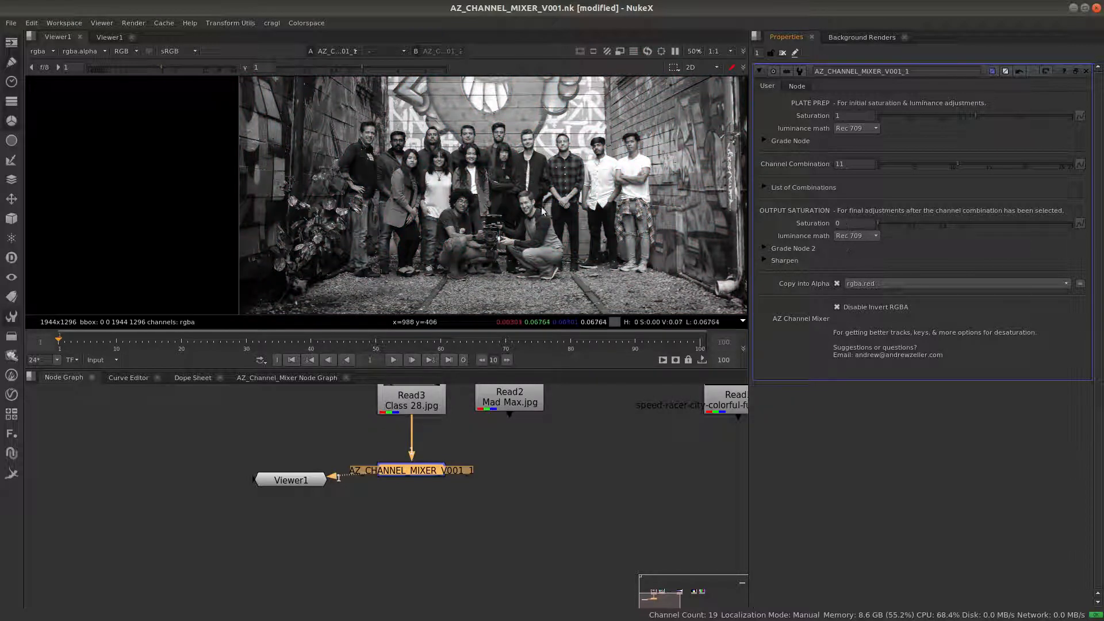
{"action": "left_click", "coordinate": [871, 236]}
{"action": "left_click", "coordinate": [859, 263]}
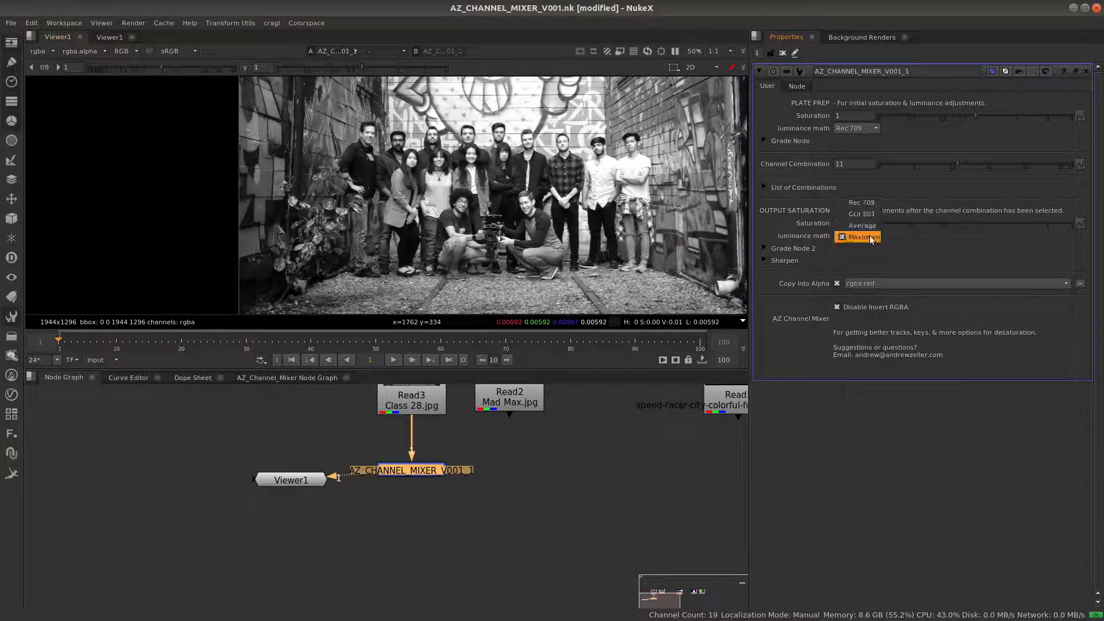
{"action": "left_click", "coordinate": [860, 201]}
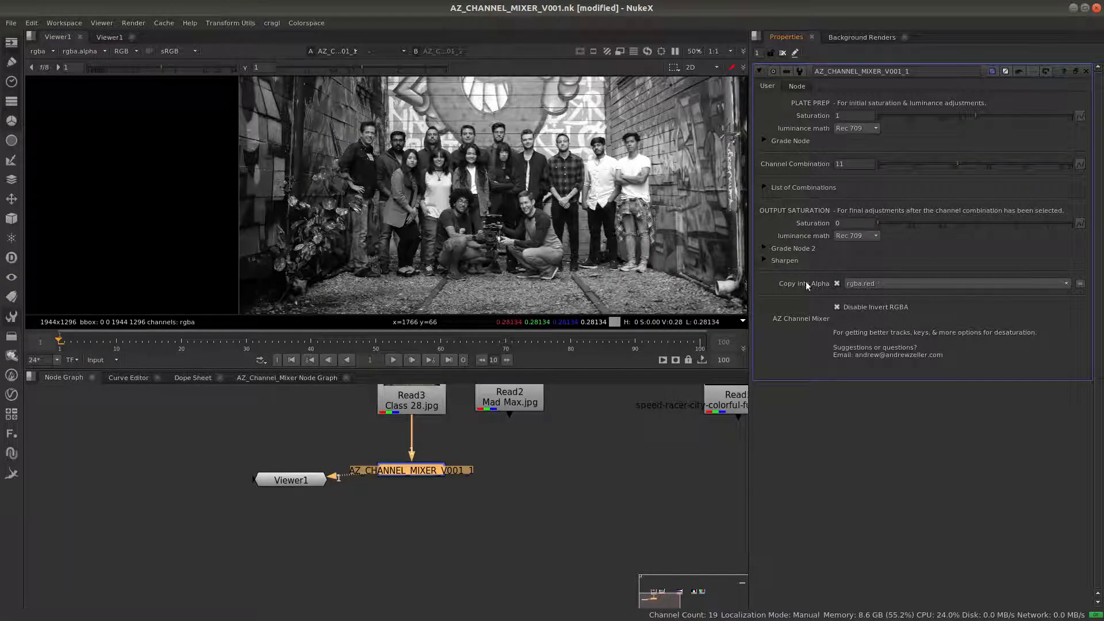
Try a gain of 1.28 in the Grade Node 2 section, undo it, and collapse the section
{"action": "left_click", "coordinate": [765, 248]}
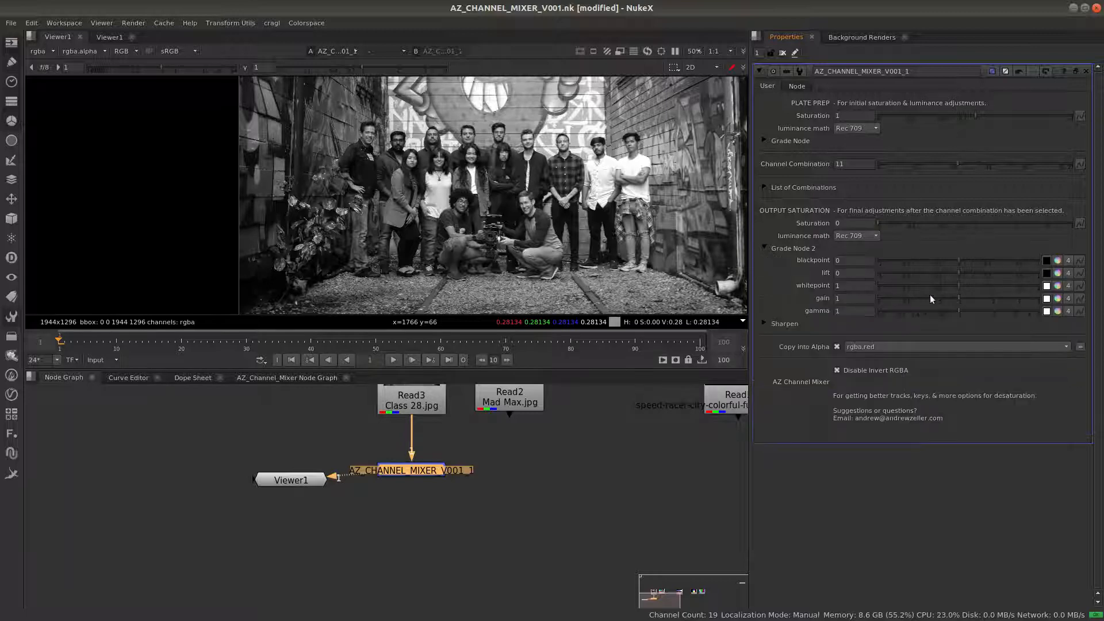
{"action": "mouse_move", "coordinate": [958, 296]}
{"action": "left_mouse_down"}
{"action": "mouse_move", "coordinate": [980, 295]}
{"action": "mouse_move", "coordinate": [941, 298]}
{"action": "mouse_move", "coordinate": [969, 298]}
{"action": "left_mouse_up"}
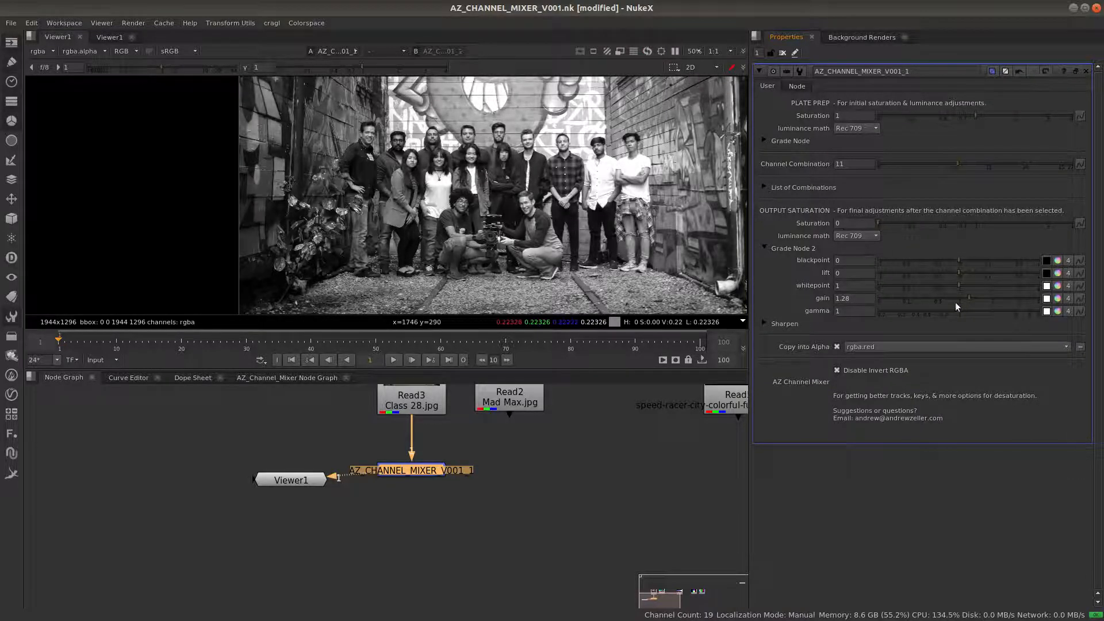
{"action": "key", "text": "ctrl+z"}
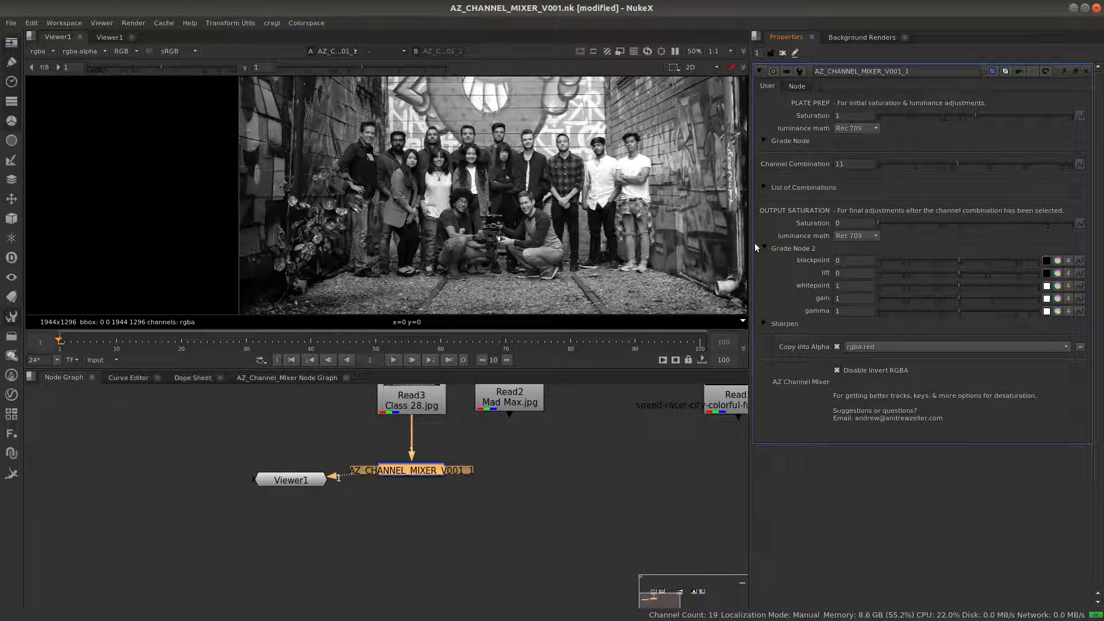
{"action": "left_click", "coordinate": [765, 248]}
Try sharpen amounts of 0.885 and 7 on the photo, then return the amount to 0 and collapse the Sharpen section
{"action": "left_click", "coordinate": [764, 260]}
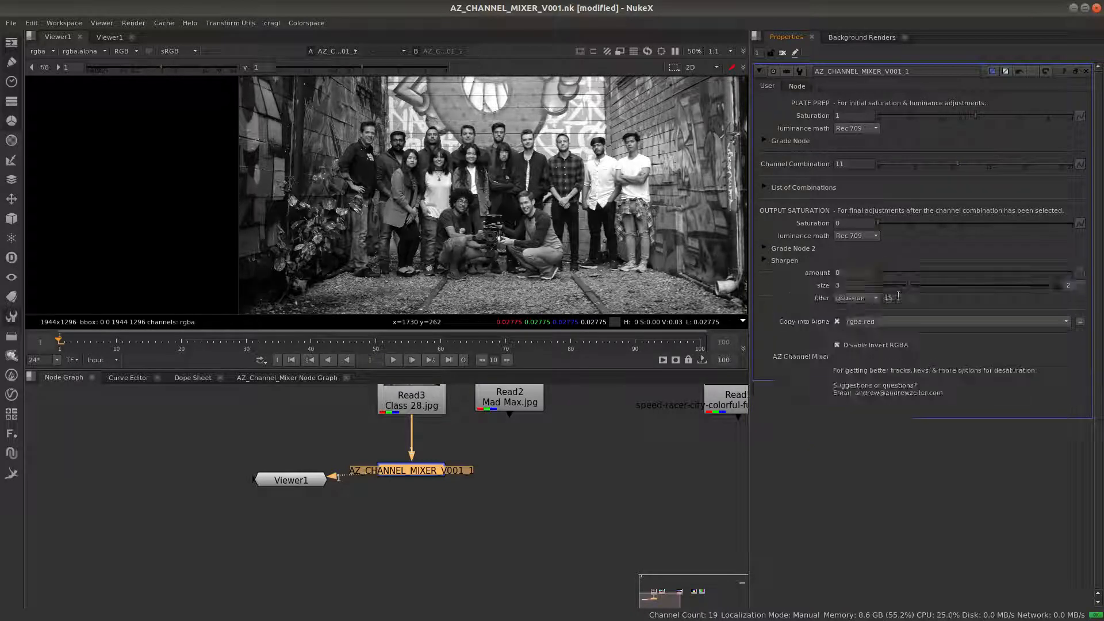
{"action": "left_click_drag", "start_coordinate": [958, 275], "coordinate": [1051, 272]}
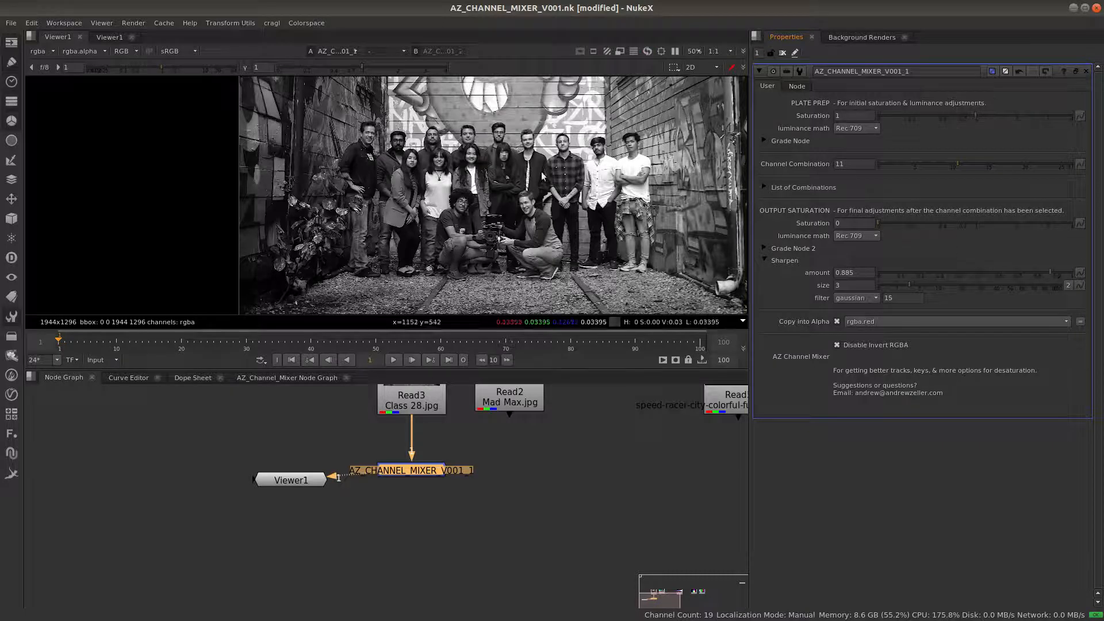
{"action": "scroll", "coordinate": [526, 174], "scroll_direction": "up", "scroll_amount": 5}
{"action": "left_click", "coordinate": [855, 273]}
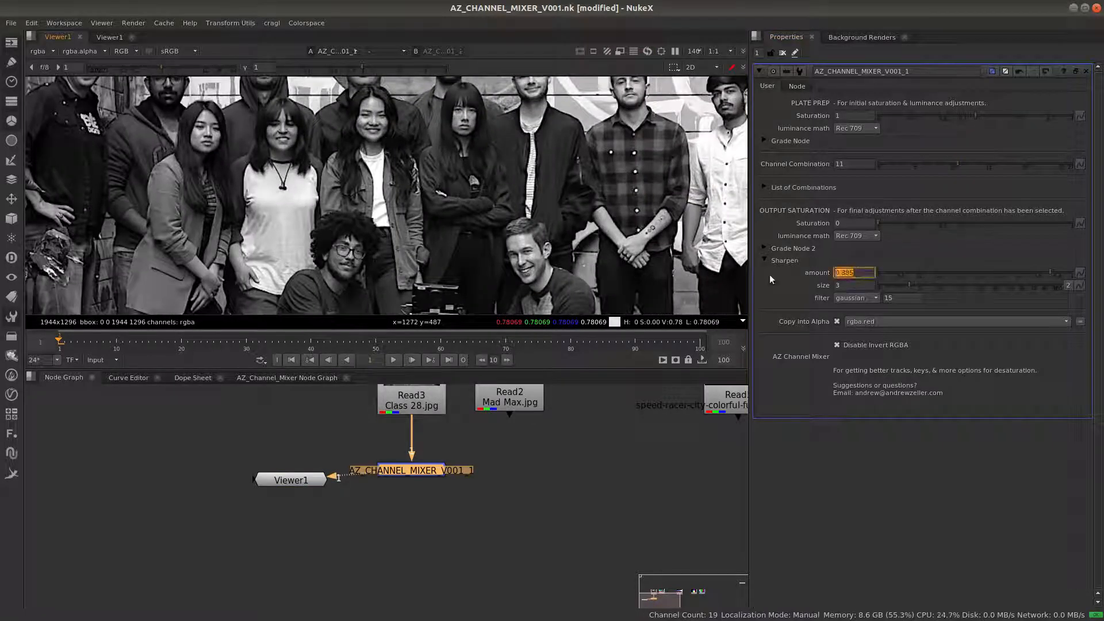
{"action": "type", "text": "7"}
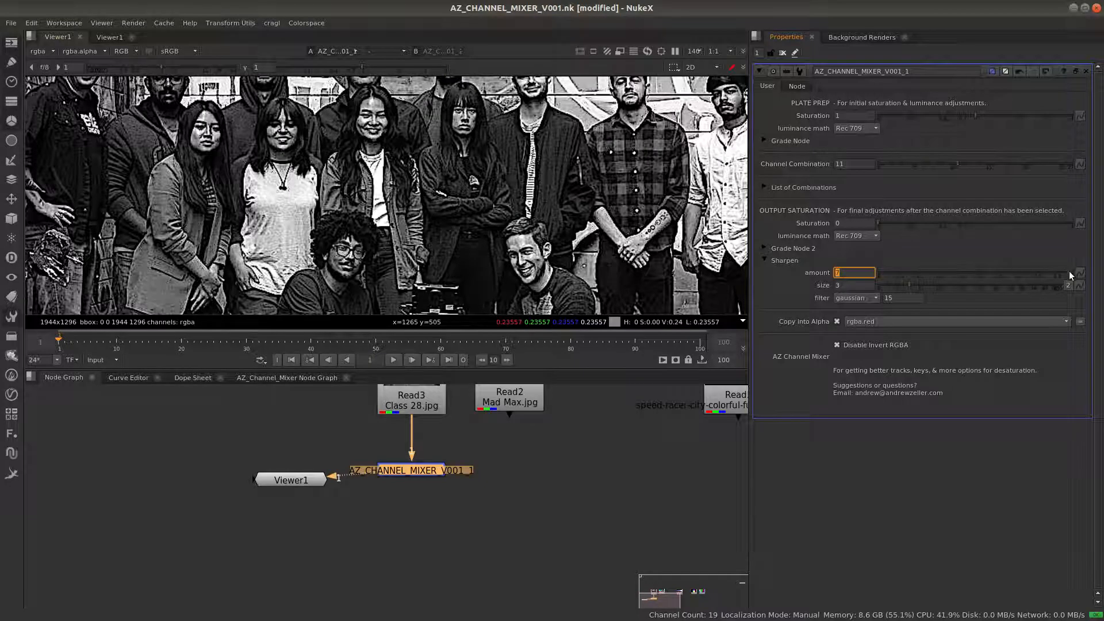
{"action": "left_click_drag", "start_coordinate": [1068, 272], "coordinate": [872, 272]}
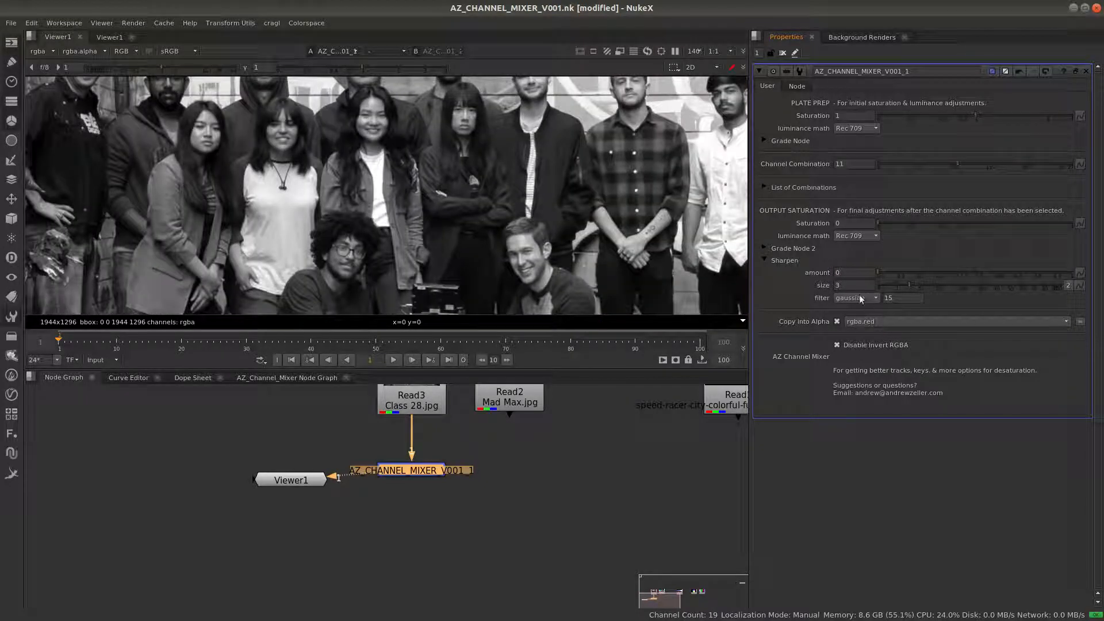
{"action": "left_click", "coordinate": [871, 299]}
{"action": "left_click", "coordinate": [765, 260]}
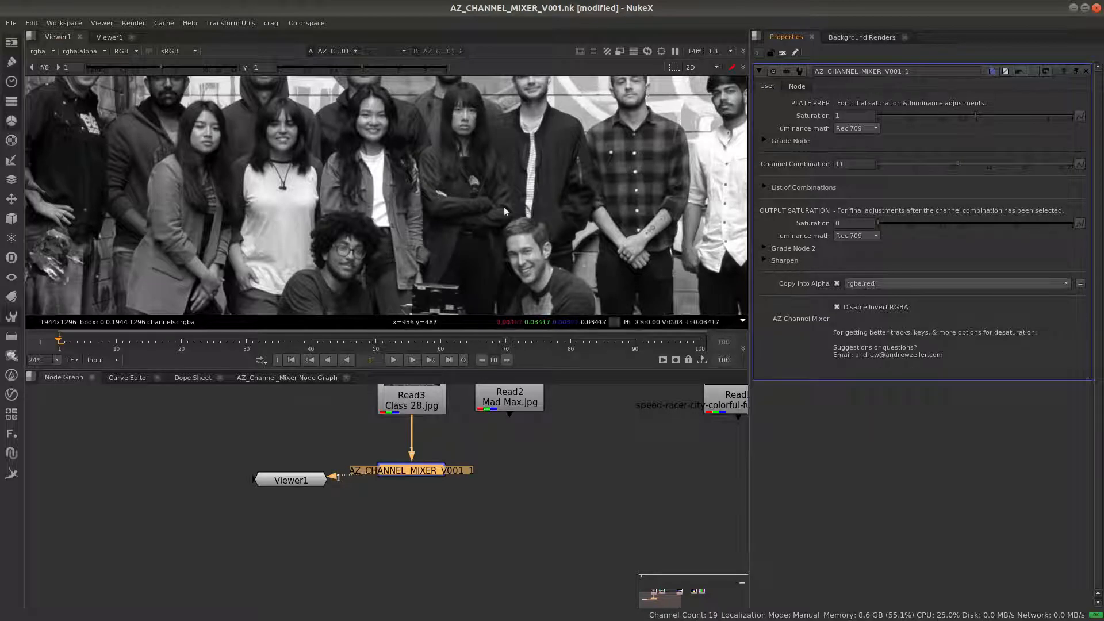
Keep rgba.red as the alpha source, turn off Copy into Alpha, and check the alpha channel before returning to the color view
{"action": "scroll", "coordinate": [538, 230], "scroll_direction": "down", "scroll_amount": 5}
{"action": "scroll", "coordinate": [661, 218], "scroll_direction": "up", "scroll_amount": 2}
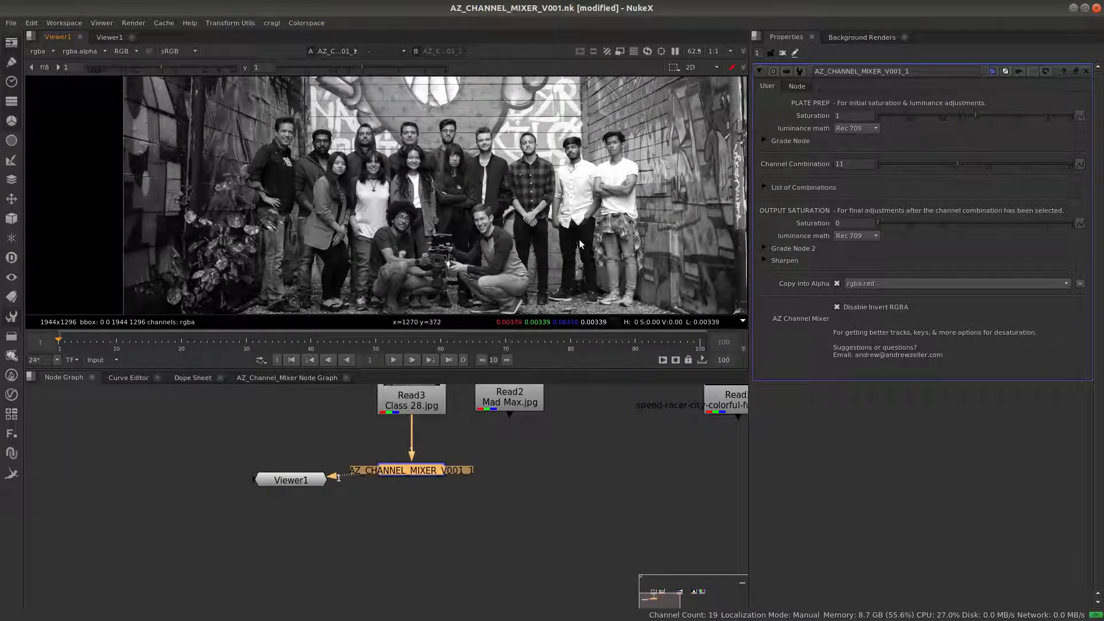
{"action": "left_click", "coordinate": [879, 282]}
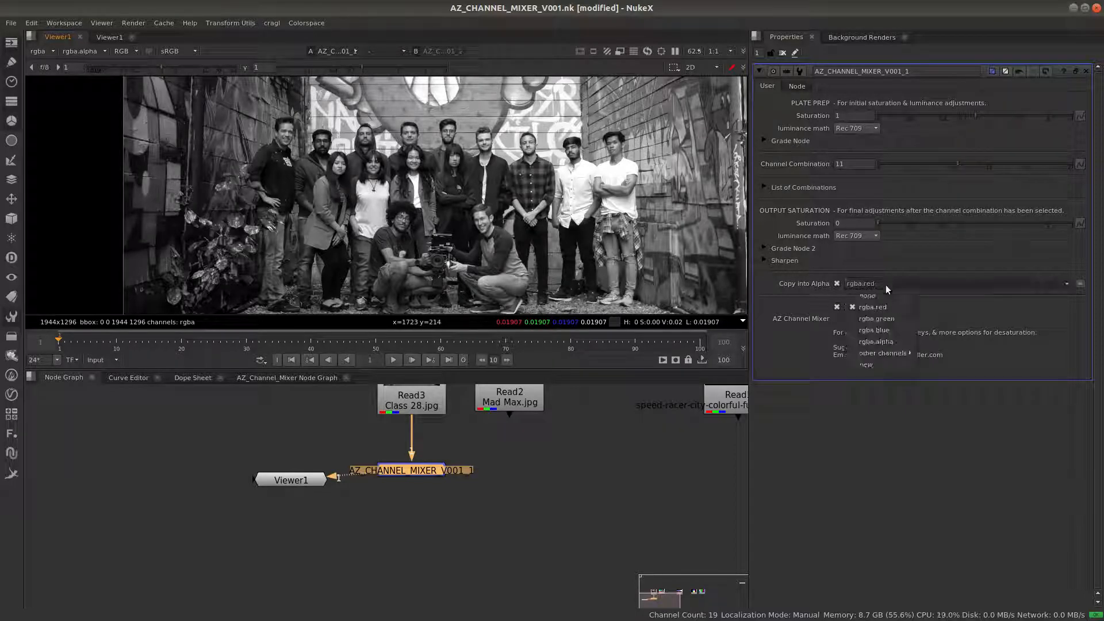
{"action": "left_click", "coordinate": [895, 306]}
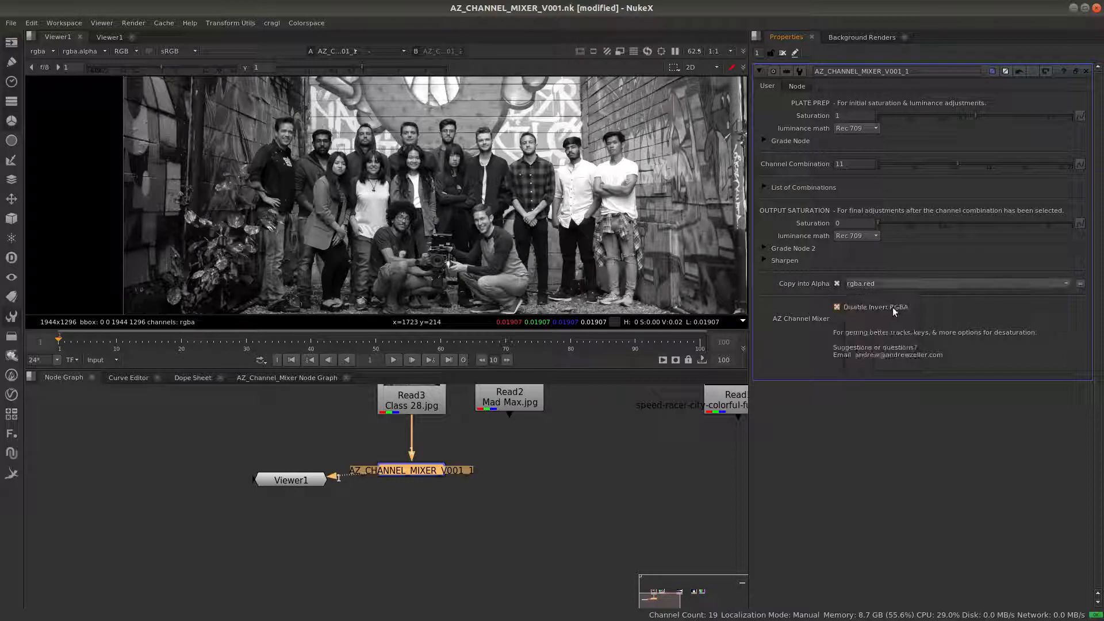
{"action": "left_click", "coordinate": [835, 284]}
{"action": "key", "text": "a"}
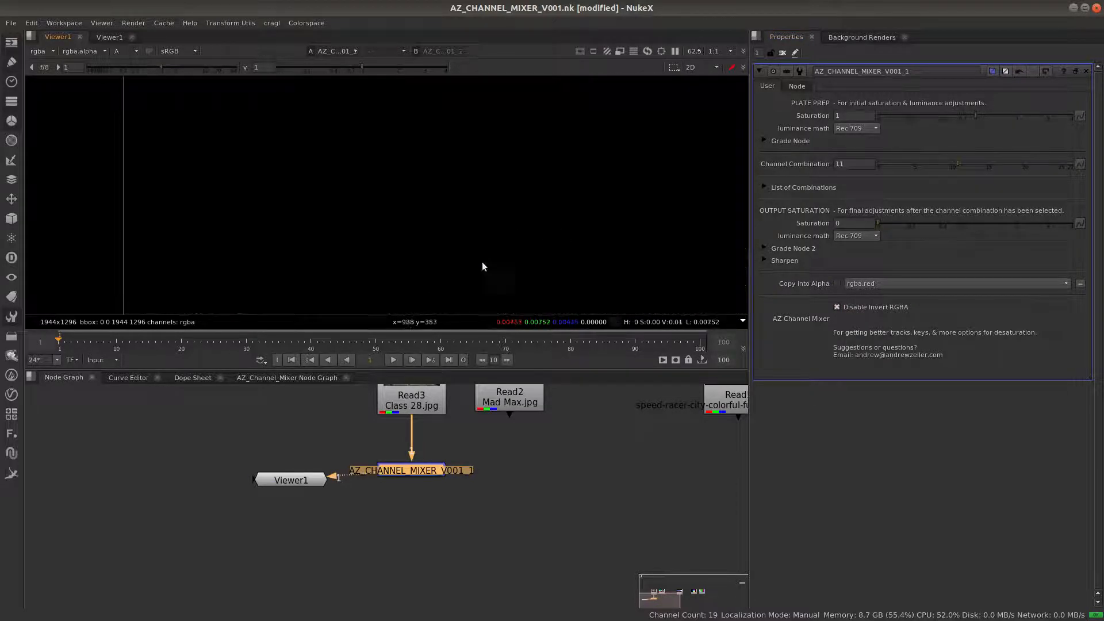
{"action": "scroll", "coordinate": [498, 183], "scroll_direction": "down", "scroll_amount": 2}
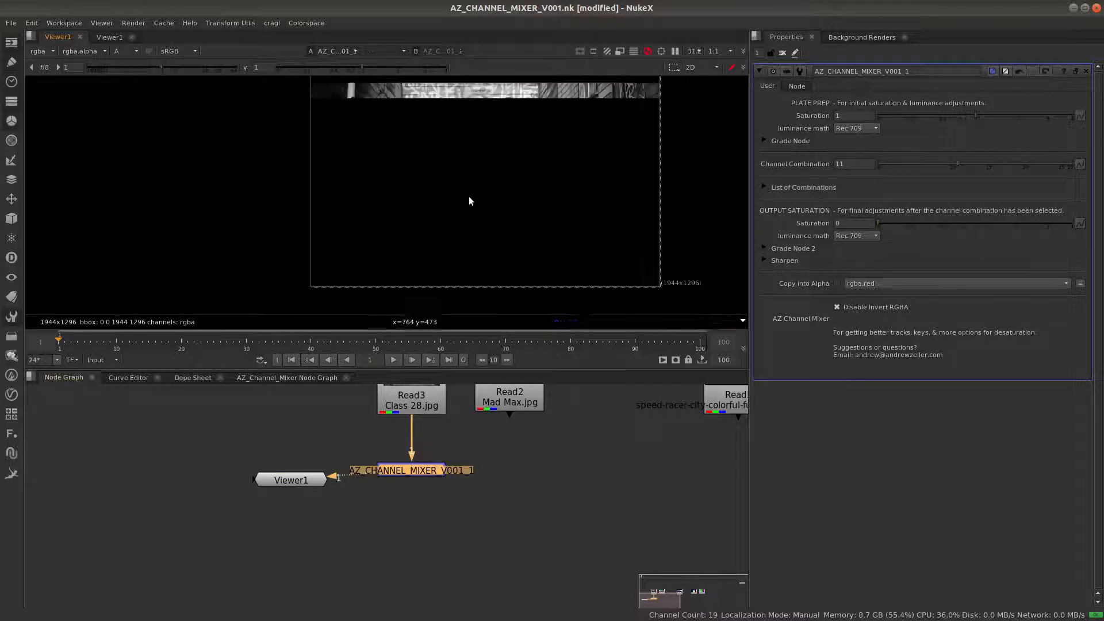
{"action": "key", "text": "a"}
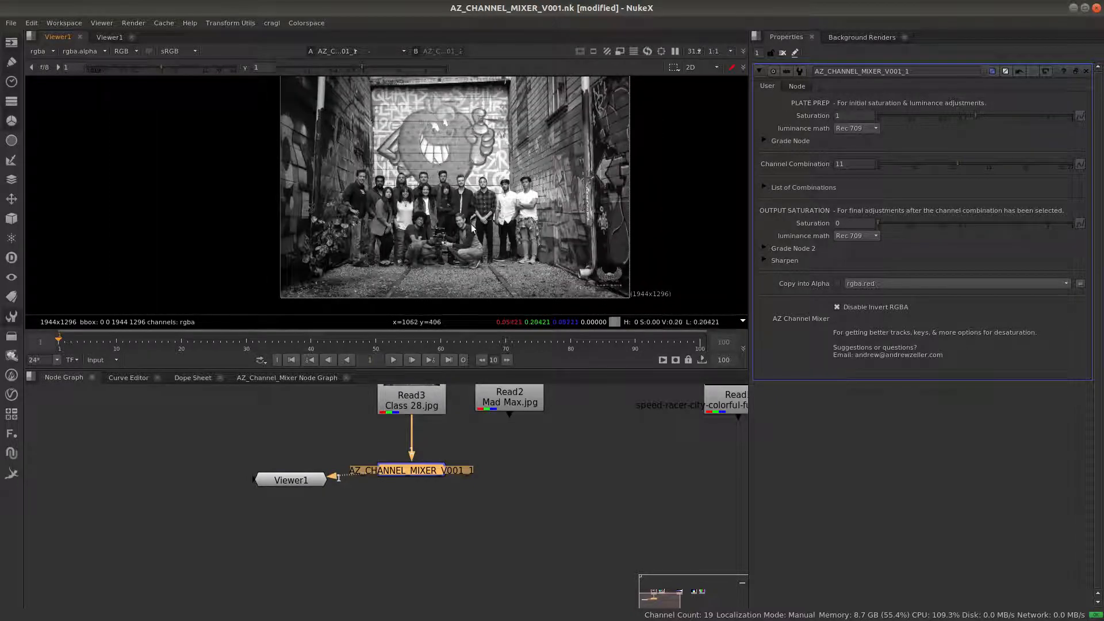
Insert a Shuffle node between the Class 28.jpg Read node and the channel mixer, with its alpha output set to 1
{"action": "key", "text": "Tab"}
{"action": "type", "text": "shu"}
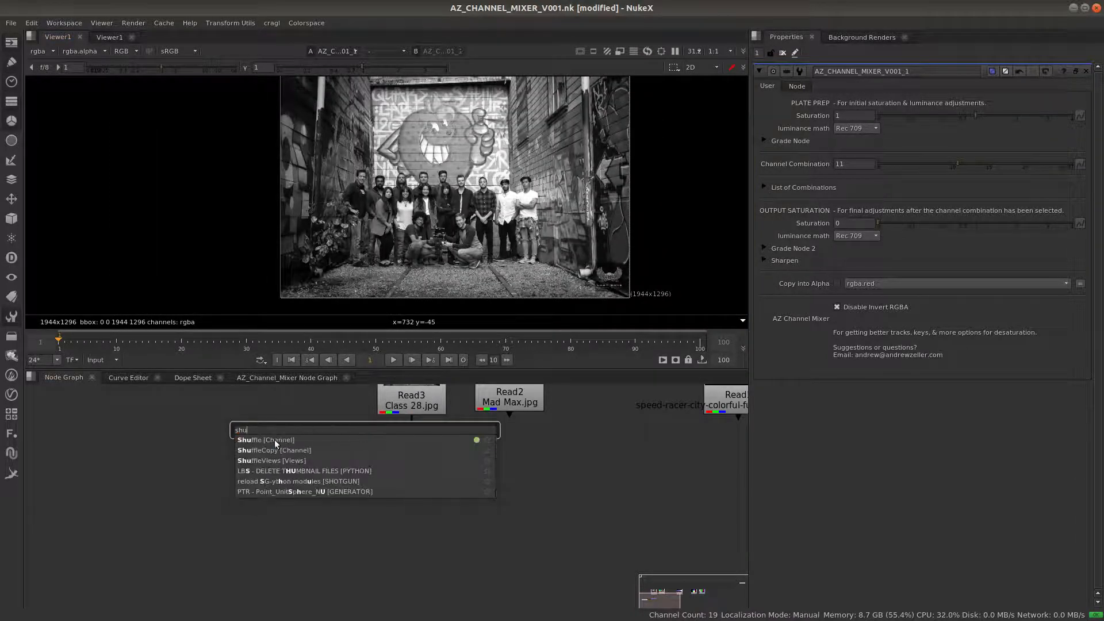
{"action": "left_click", "coordinate": [274, 440]}
{"action": "left_click_drag", "start_coordinate": [399, 434], "coordinate": [426, 431]}
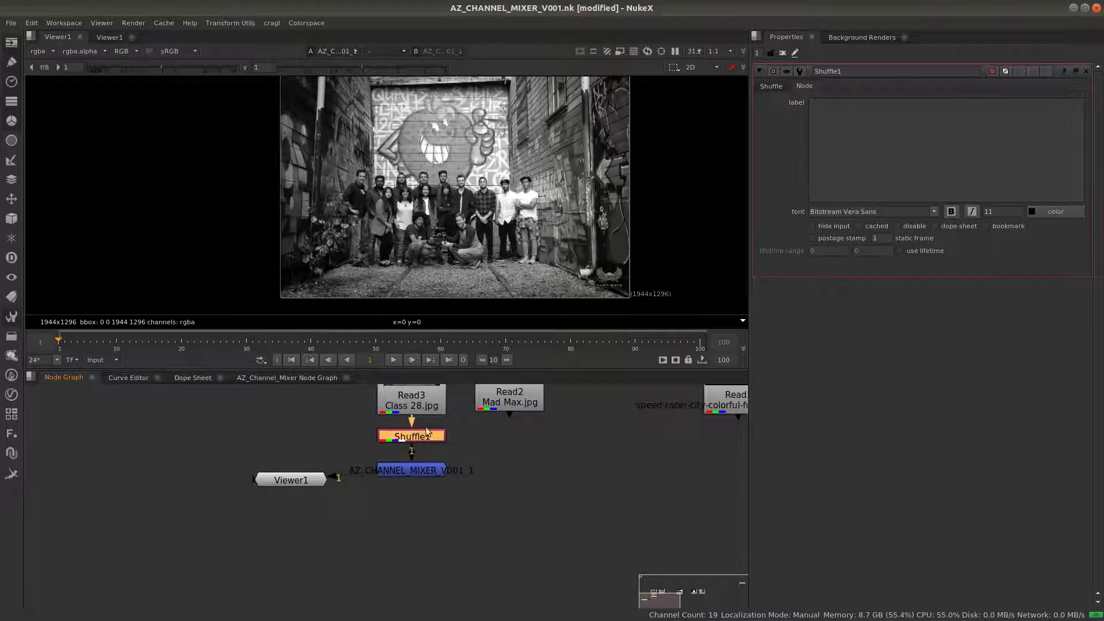
{"action": "left_click", "coordinate": [771, 86]}
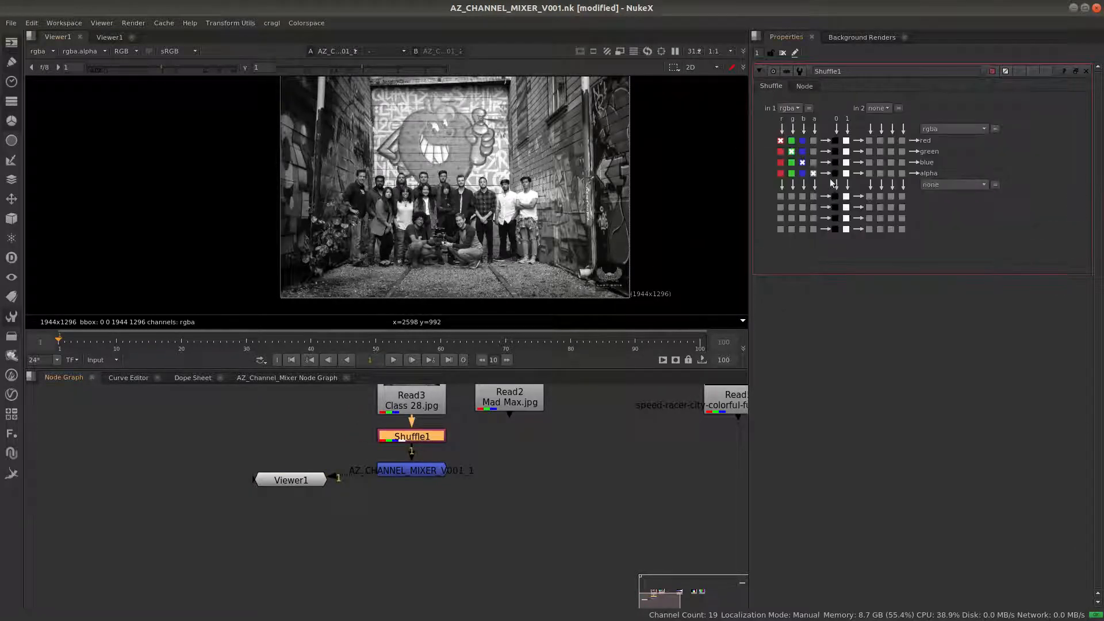
{"action": "left_click", "coordinate": [845, 173]}
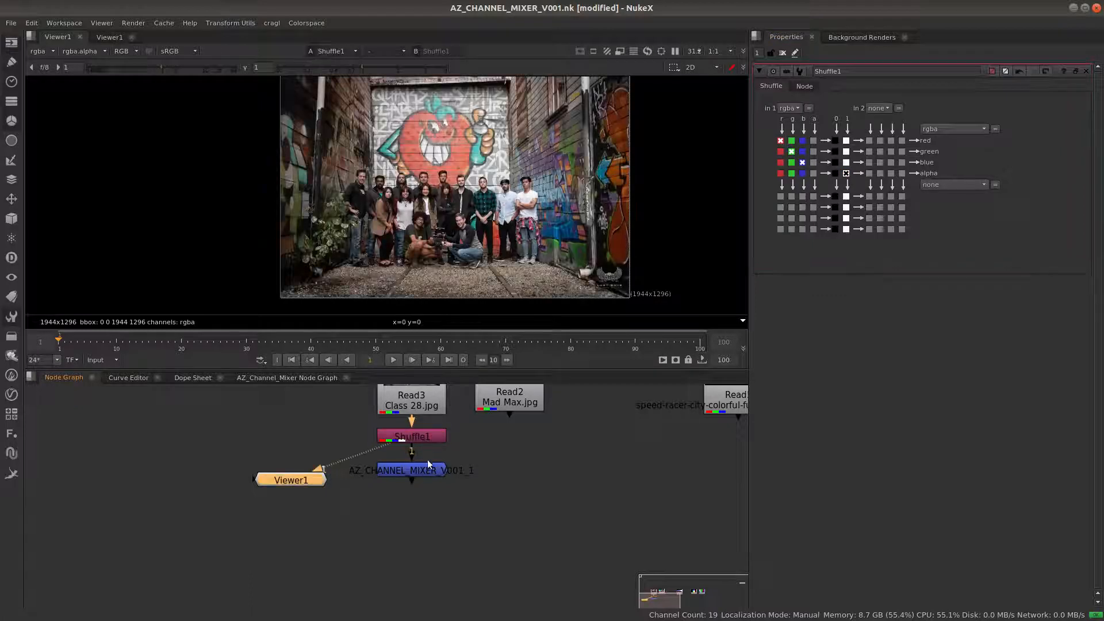
Check the channel mixer's alpha while toggling Copy into Alpha on and off, and compare it with the Shuffle node's alpha
{"action": "key", "text": "a"}
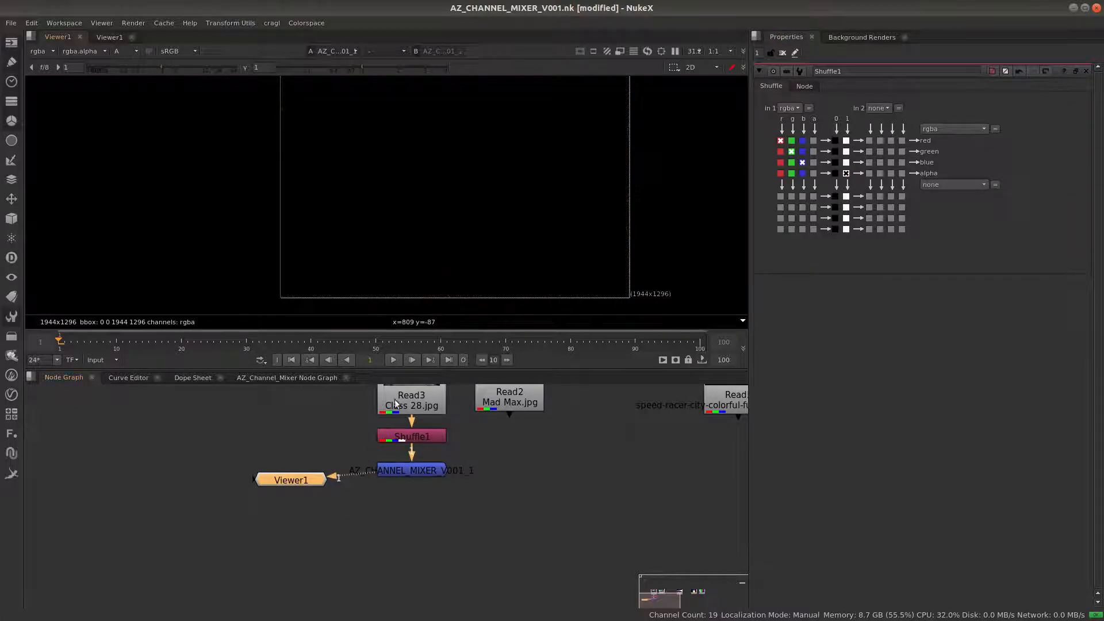
{"action": "double_click", "coordinate": [425, 470]}
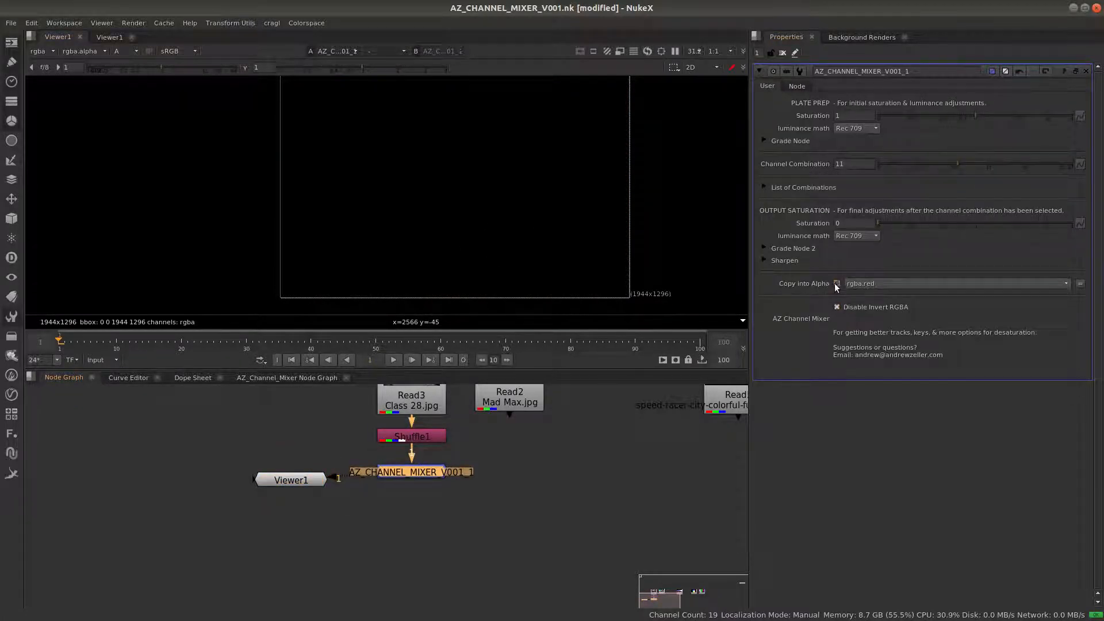
{"action": "left_click", "coordinate": [836, 284]}
{"action": "left_click", "coordinate": [835, 285]}
{"action": "left_click", "coordinate": [426, 440]}
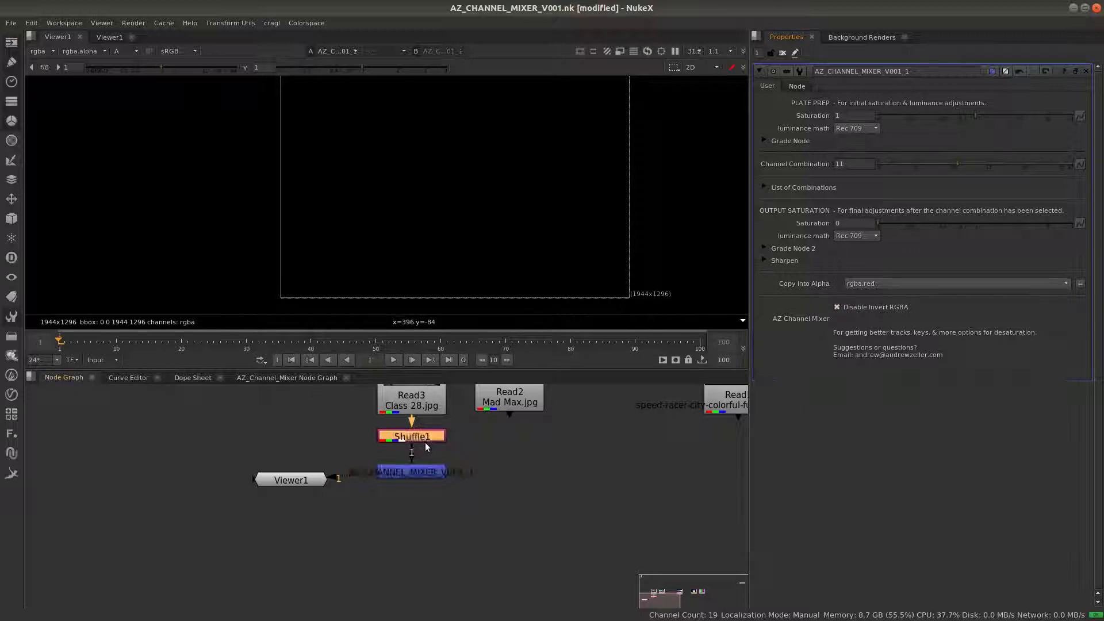
{"action": "key", "text": "1"}
Delete the Shuffle node, realign the channel mixer beneath the Read node, and view the mixer's output
{"action": "left_click_drag", "start_coordinate": [417, 468], "coordinate": [419, 494]}
{"action": "left_click", "coordinate": [421, 439]}
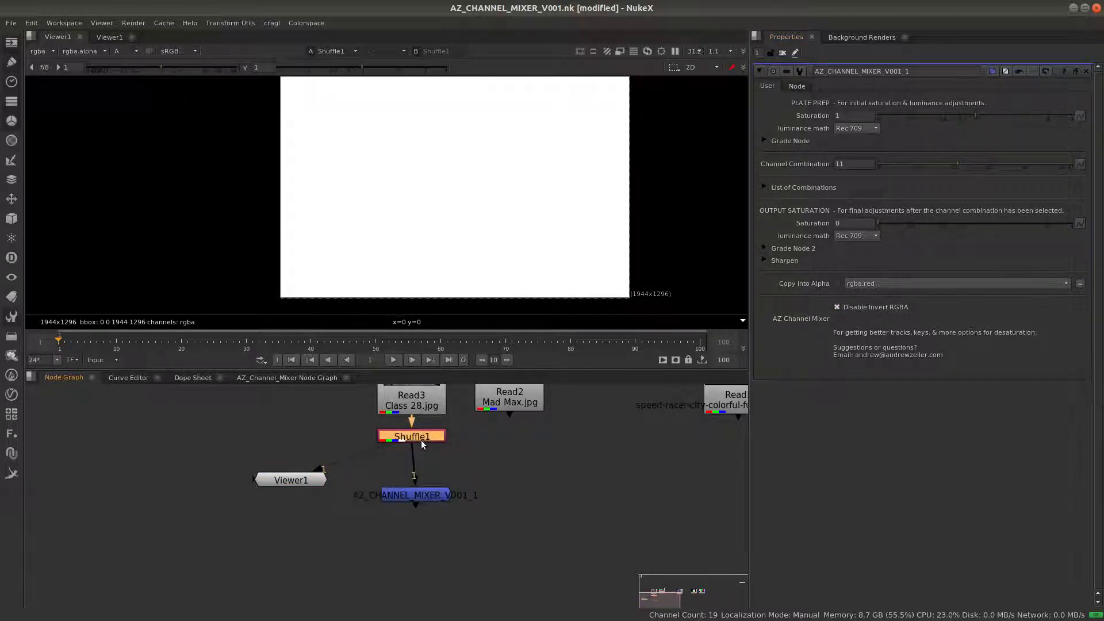
{"action": "key", "text": "Delete"}
{"action": "left_click_drag", "start_coordinate": [427, 494], "coordinate": [422, 484]}
{"action": "key", "text": "1"}
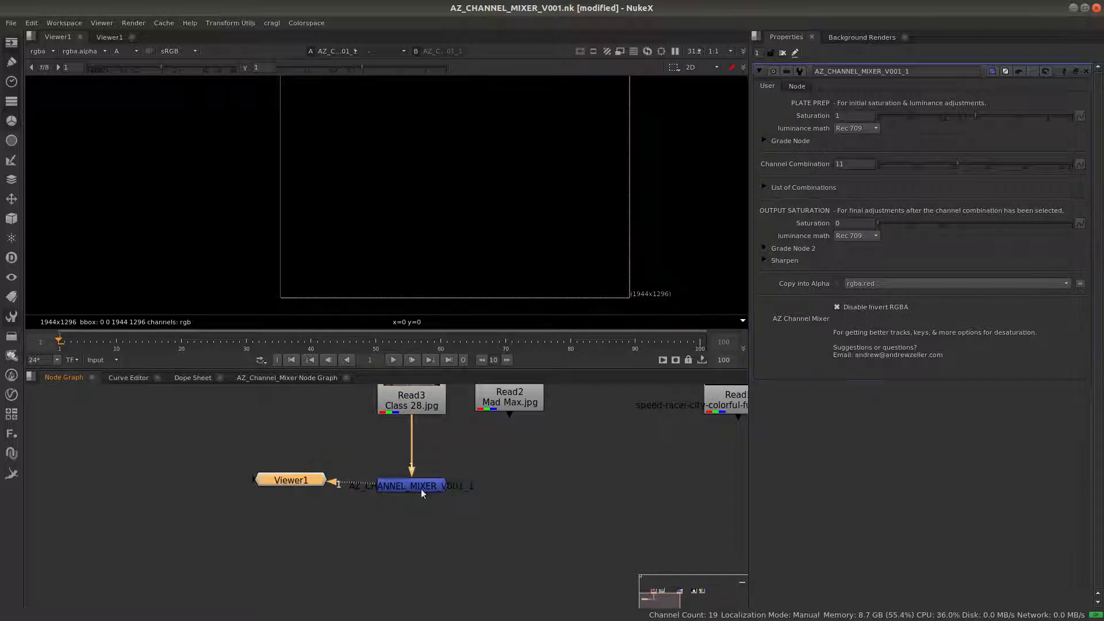
Turn on Copy into Alpha and turn off Disable Invert RGBA to invert the photo
{"action": "left_click", "coordinate": [836, 284]}
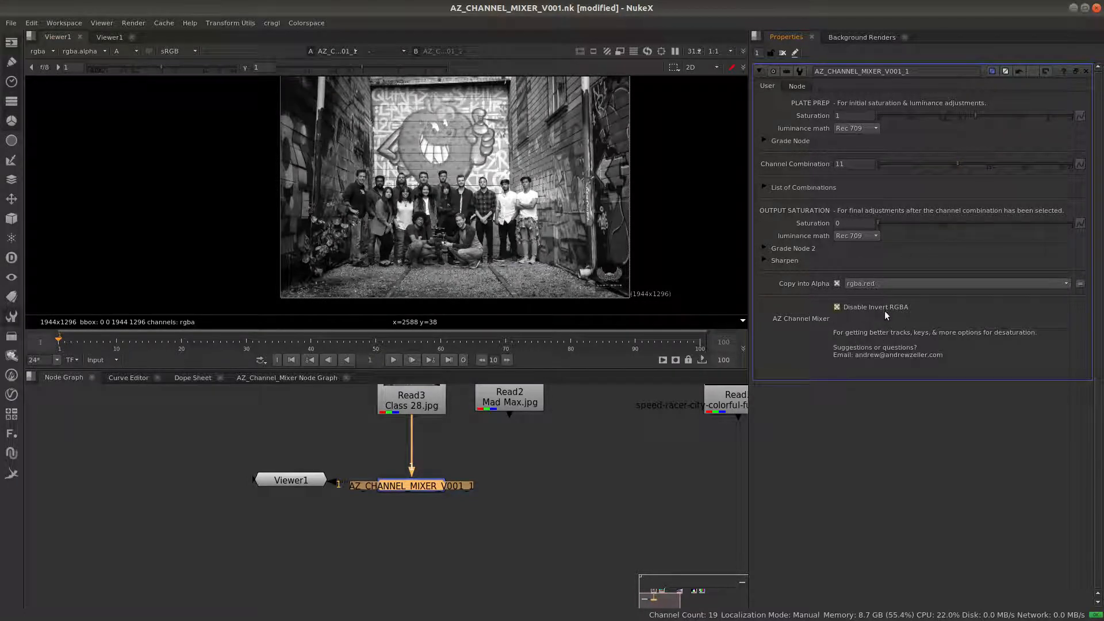
{"action": "left_click", "coordinate": [837, 308]}
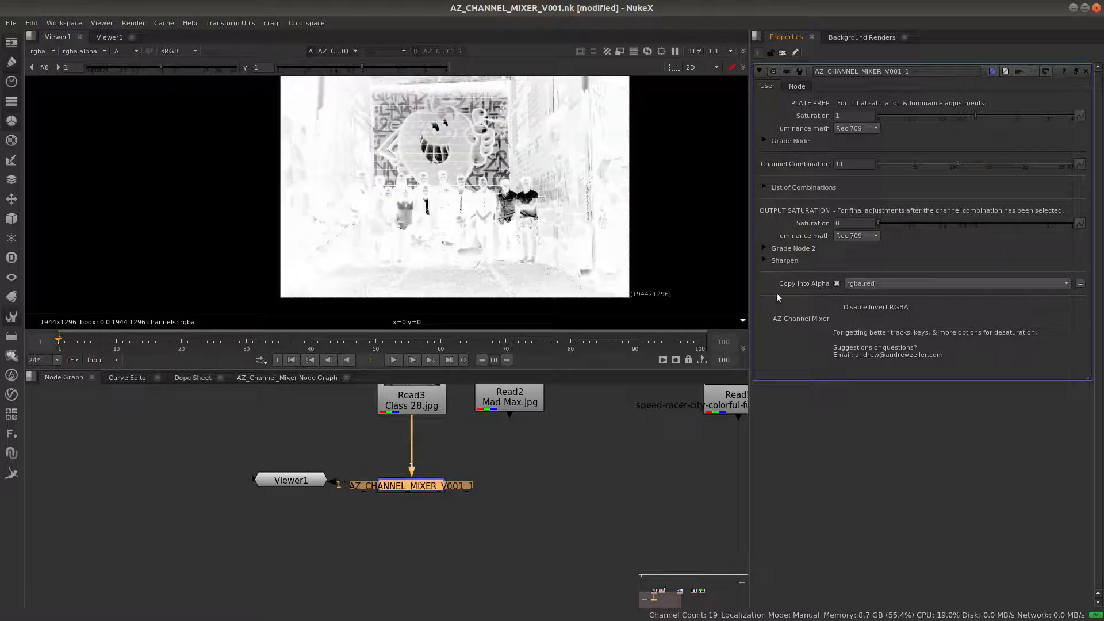
{"action": "scroll", "coordinate": [486, 208], "scroll_direction": "up", "scroll_amount": 4}
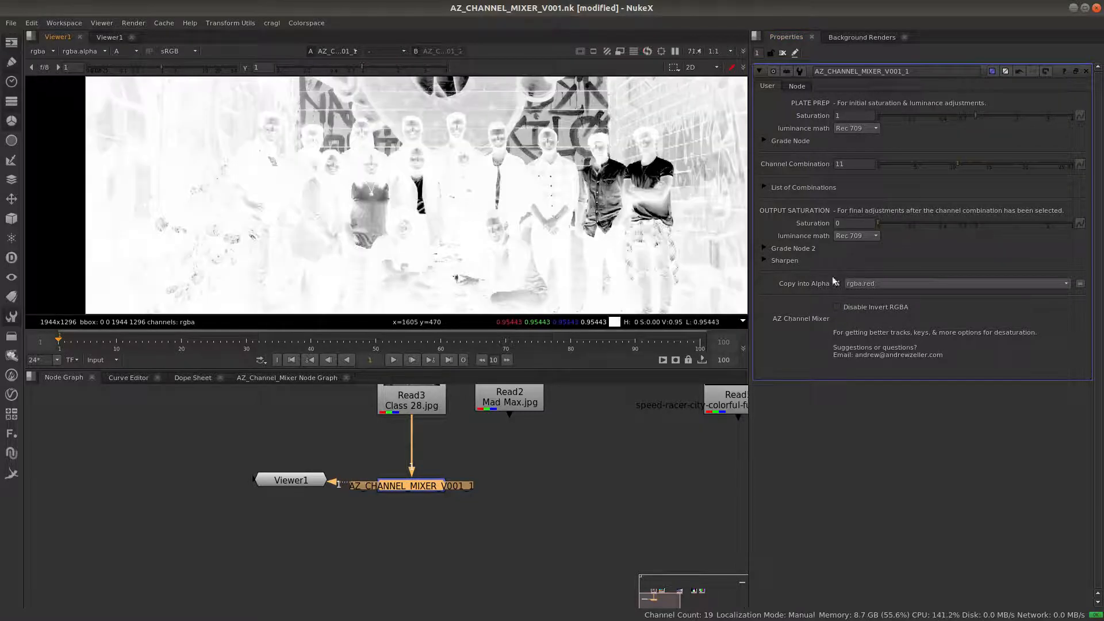
Set the Grade Node 2 gain to 2 and gamma to 2.9, and inspect the inverted group up close
{"action": "left_click", "coordinate": [764, 248]}
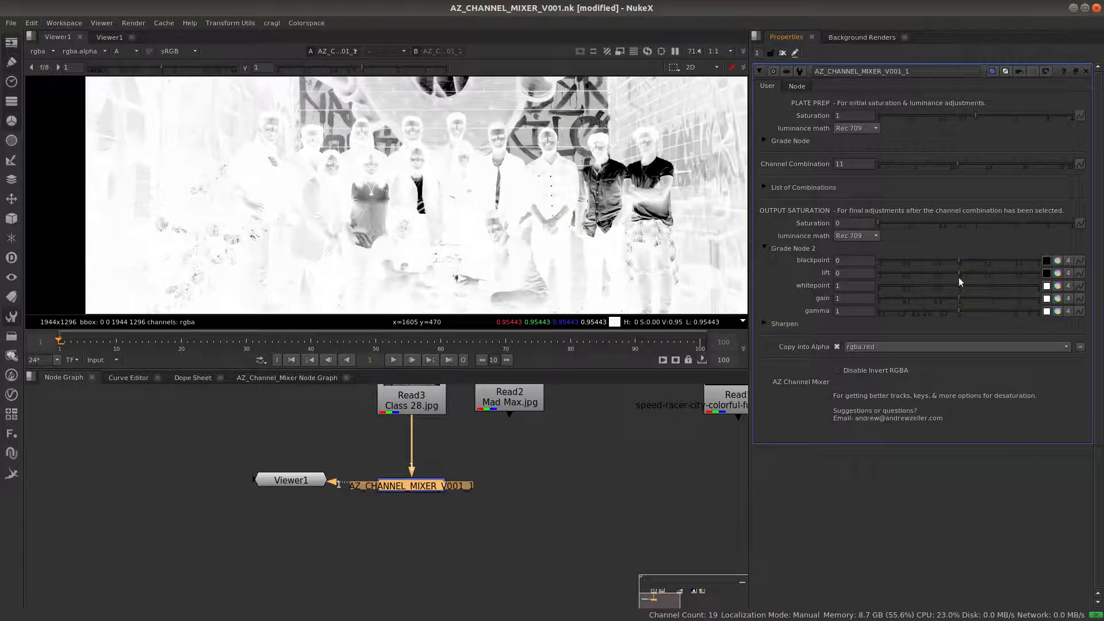
{"action": "left_click_drag", "start_coordinate": [962, 296], "coordinate": [1011, 312]}
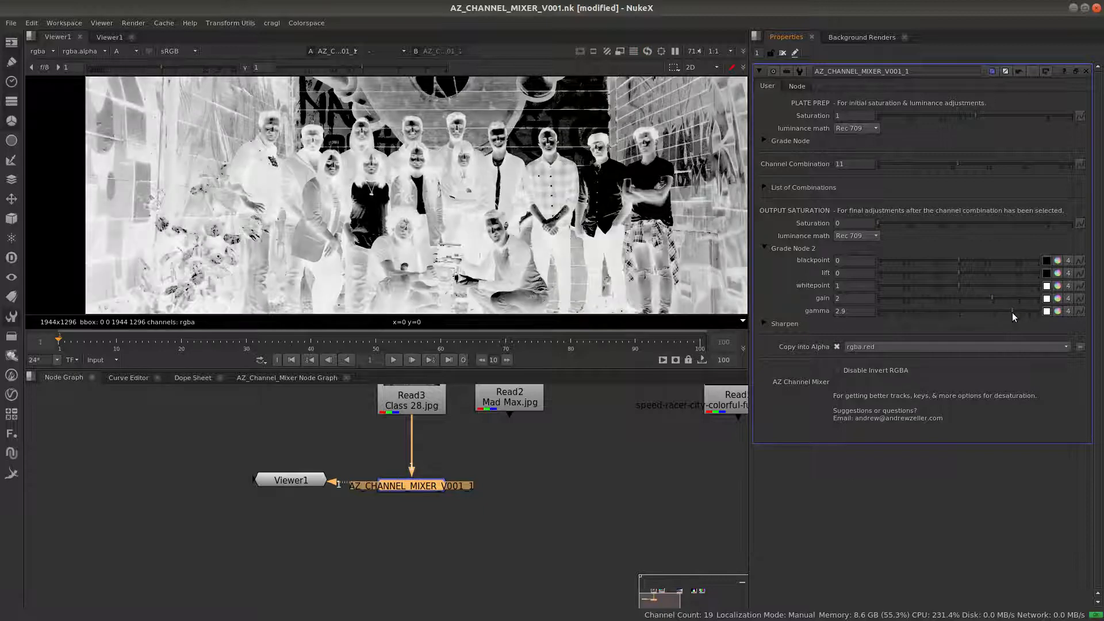
{"action": "scroll", "coordinate": [428, 196], "scroll_direction": "up", "scroll_amount": 3}
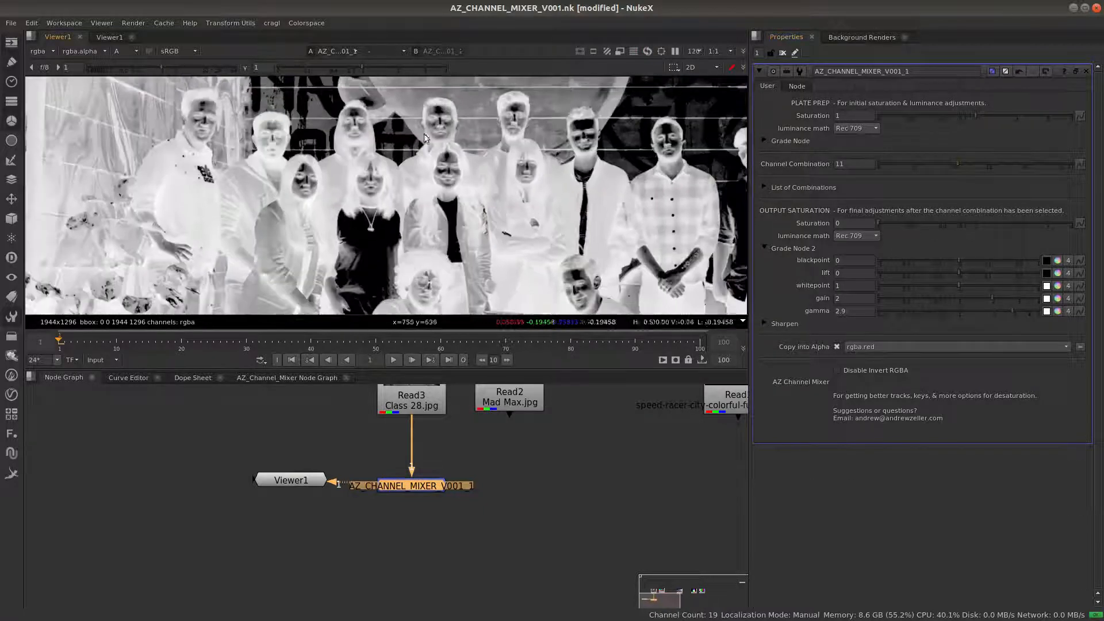
{"action": "middle_click_drag", "start_coordinate": [428, 192], "coordinate": [310, 188]}
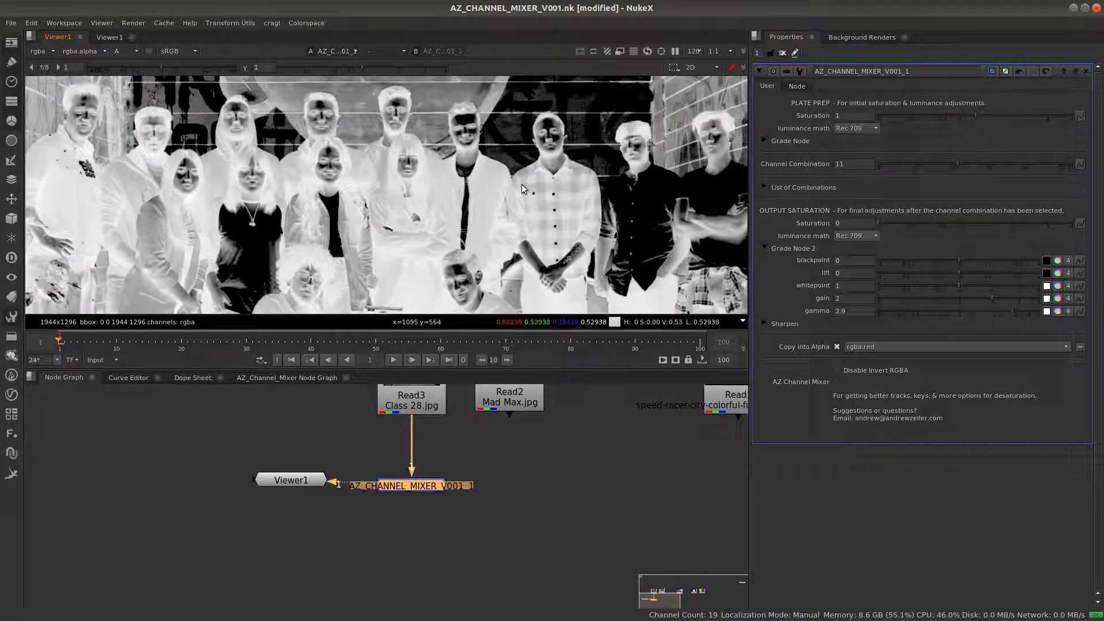
Set the Grade Node 2 gain to 2.5 while viewing the inverted group photo
{"action": "scroll", "coordinate": [535, 181], "scroll_direction": "down", "scroll_amount": 3}
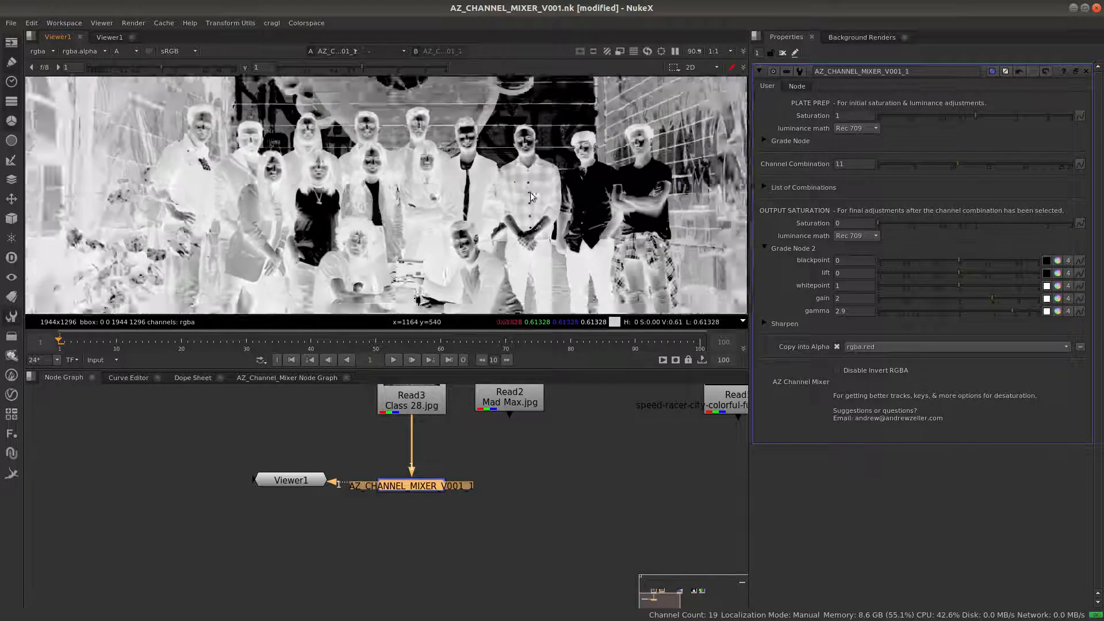
{"action": "mouse_move", "coordinate": [994, 299]}
{"action": "left_mouse_down"}
{"action": "mouse_move", "coordinate": [1043, 299]}
{"action": "mouse_move", "coordinate": [1005, 309]}
{"action": "left_mouse_up"}
{"action": "scroll", "coordinate": [512, 463], "scroll_direction": "down", "scroll_amount": 2}
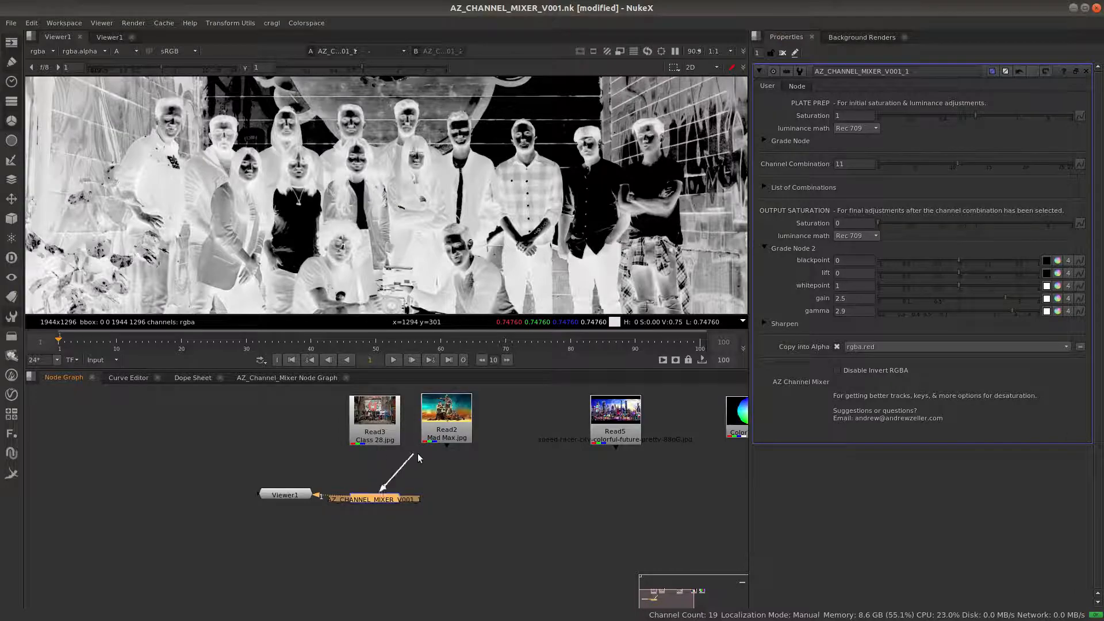
Connect the channel mixer to the Mad Max Read node, turn on Disable Invert RGBA, and place the mixer beneath that node
{"action": "left_click_drag", "start_coordinate": [418, 457], "coordinate": [447, 420]}
{"action": "left_click", "coordinate": [837, 370]}
{"action": "scroll", "coordinate": [443, 234], "scroll_direction": "down", "scroll_amount": 2}
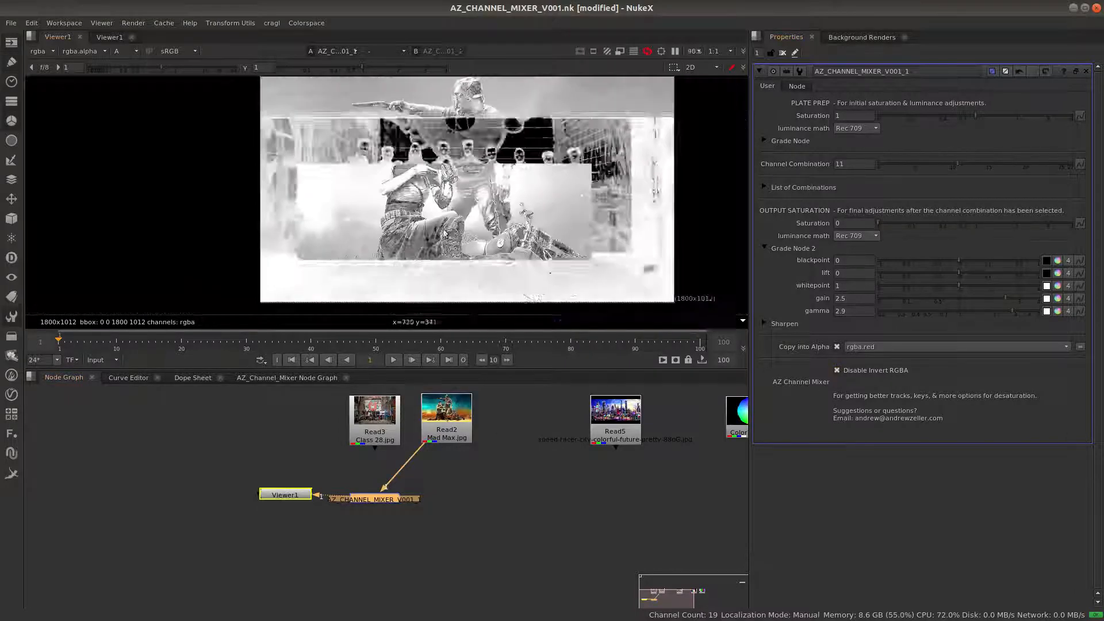
{"action": "left_click_drag", "start_coordinate": [380, 499], "coordinate": [450, 492]}
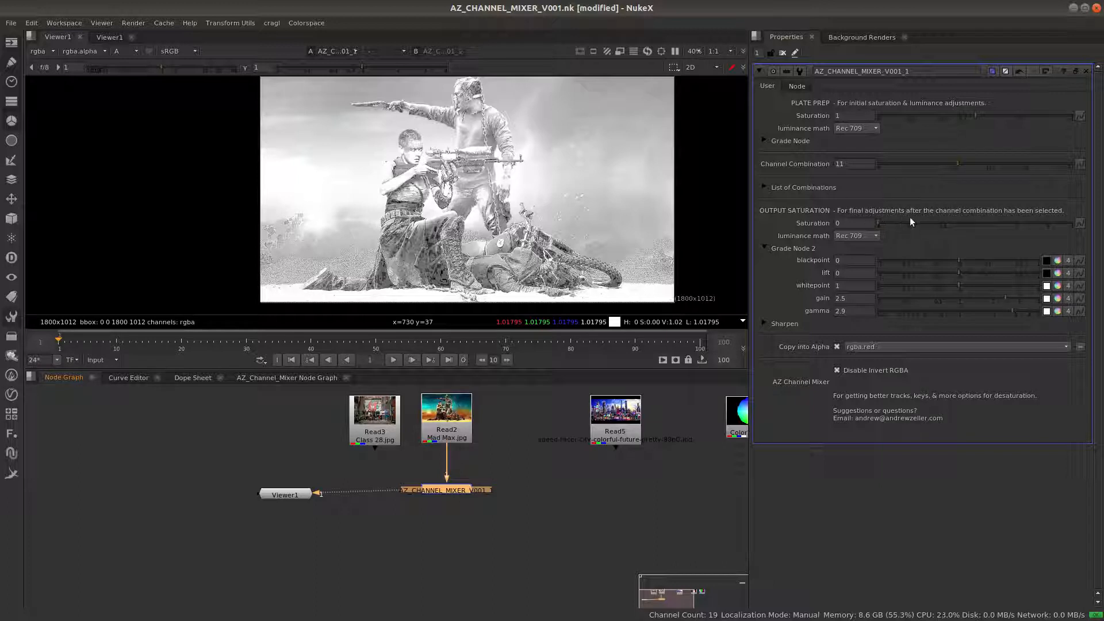
Reset the Grade Node 2 gamma and gain to their defaults and collapse the Grade Node 2 section
{"action": "left_click", "coordinate": [1009, 311], "text": "ctrl"}
{"action": "left_click", "coordinate": [1003, 297], "text": "ctrl"}
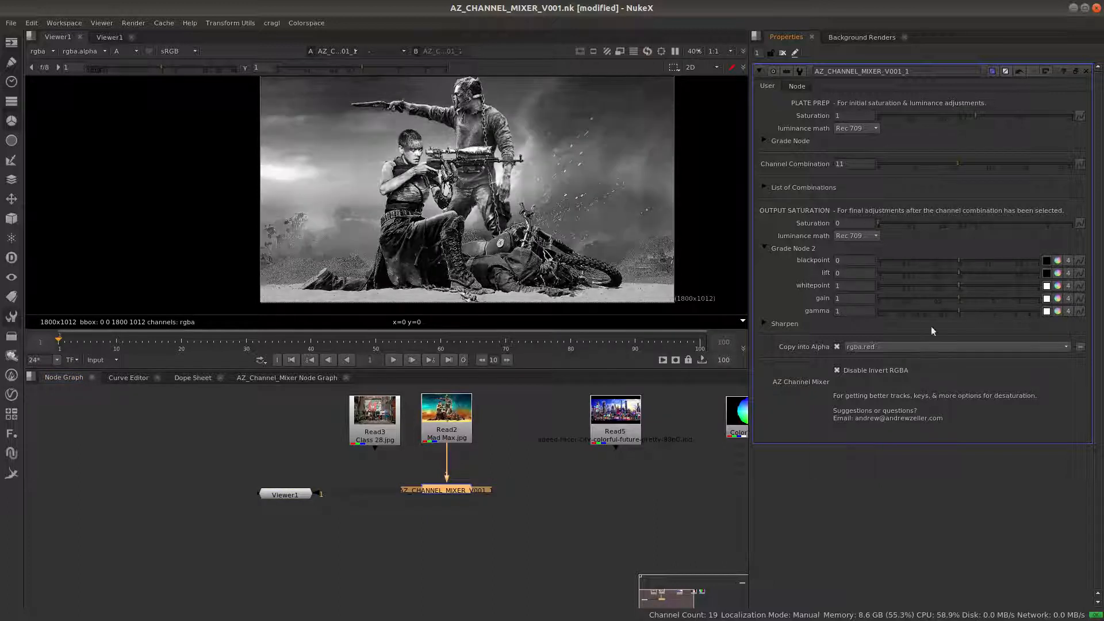
{"action": "left_click", "coordinate": [764, 248]}
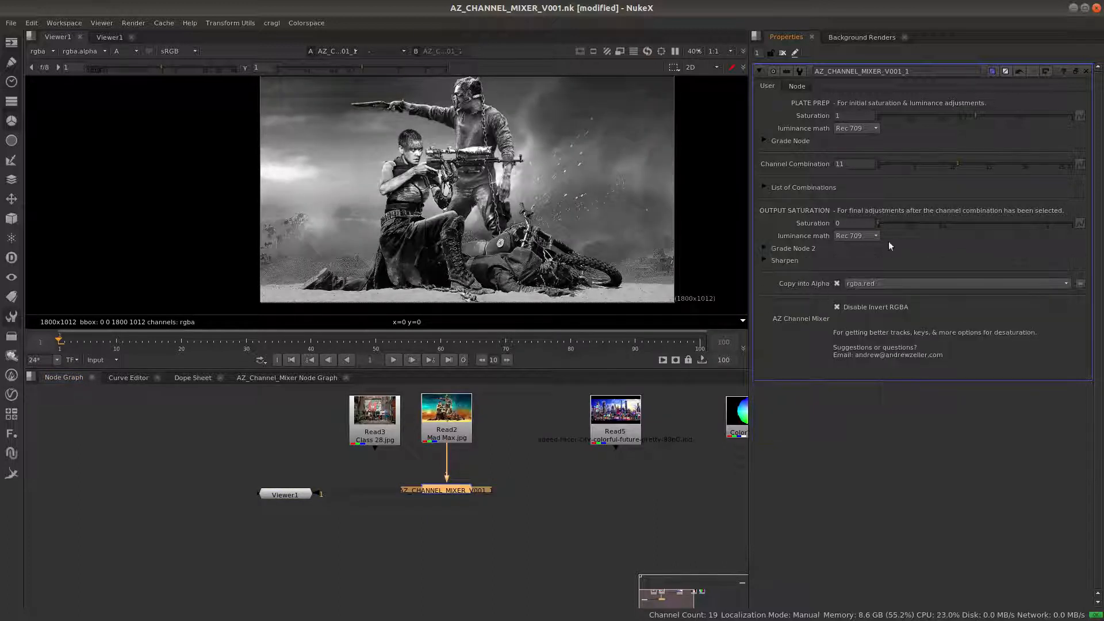
{"action": "left_click", "coordinate": [764, 261]}
{"action": "left_click", "coordinate": [764, 260]}
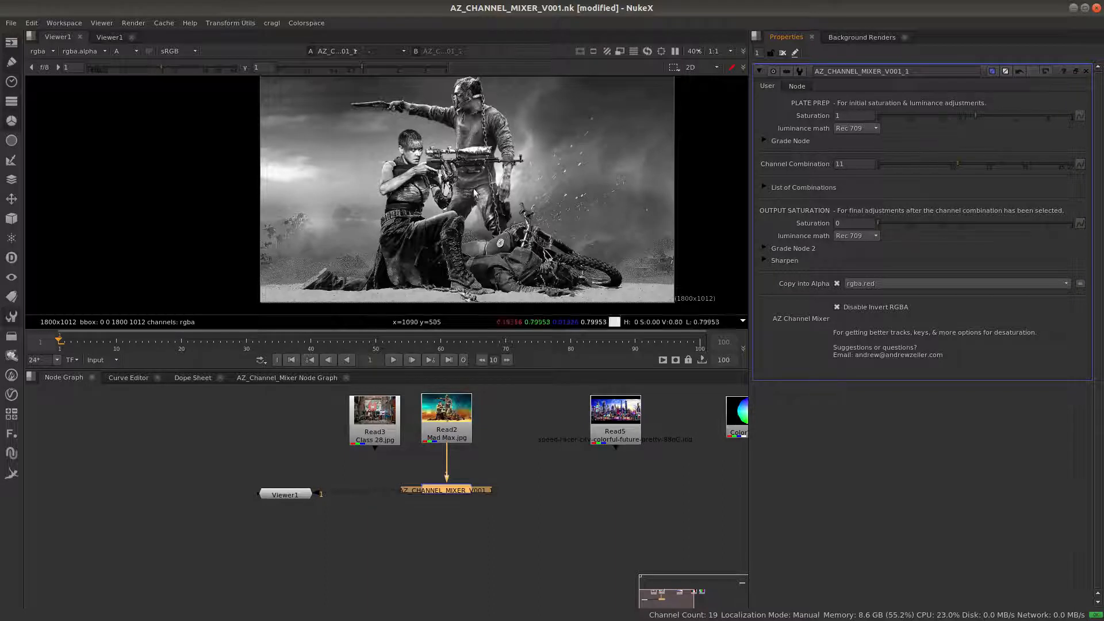
Set the Channel Combination to 14 and the plate prep saturation to 4
{"action": "middle_click_drag", "start_coordinate": [426, 182], "coordinate": [383, 194]}
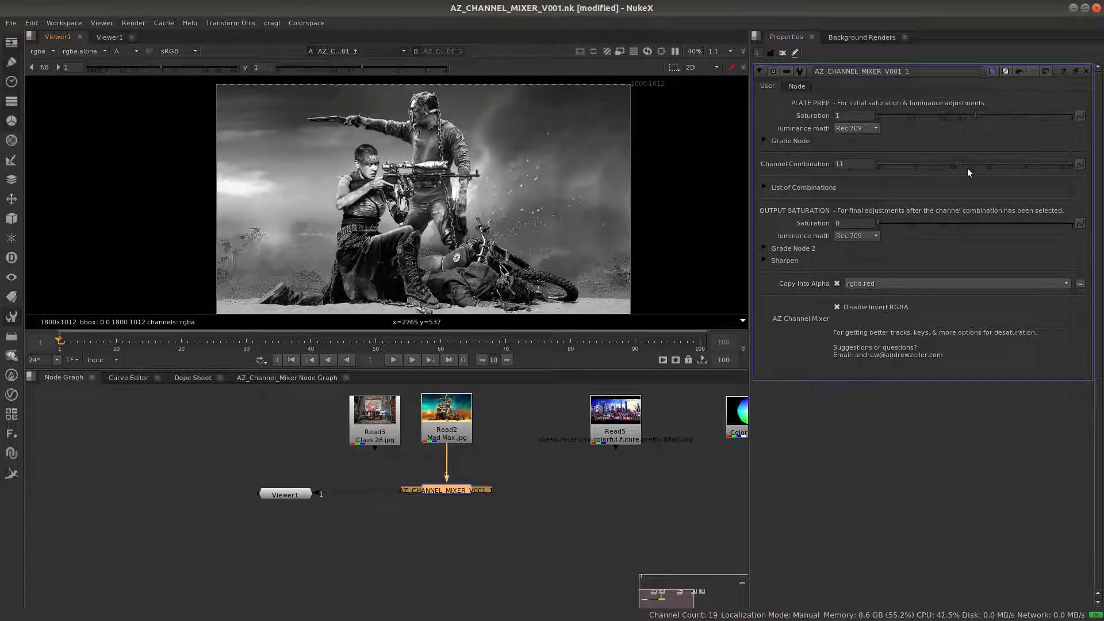
{"action": "left_click_drag", "start_coordinate": [957, 164], "coordinate": [980, 179]}
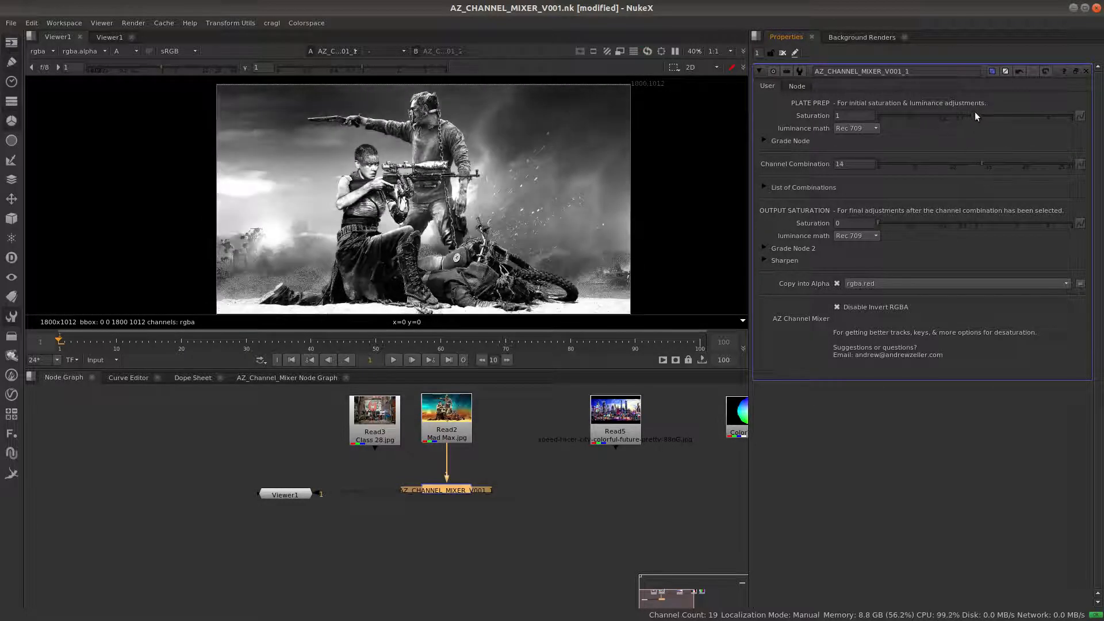
{"action": "left_click_drag", "start_coordinate": [974, 116], "coordinate": [1047, 116]}
Set the plate prep Grade Node gain to 1.28 and the Channel Combination to 13
{"action": "left_click", "coordinate": [770, 141]}
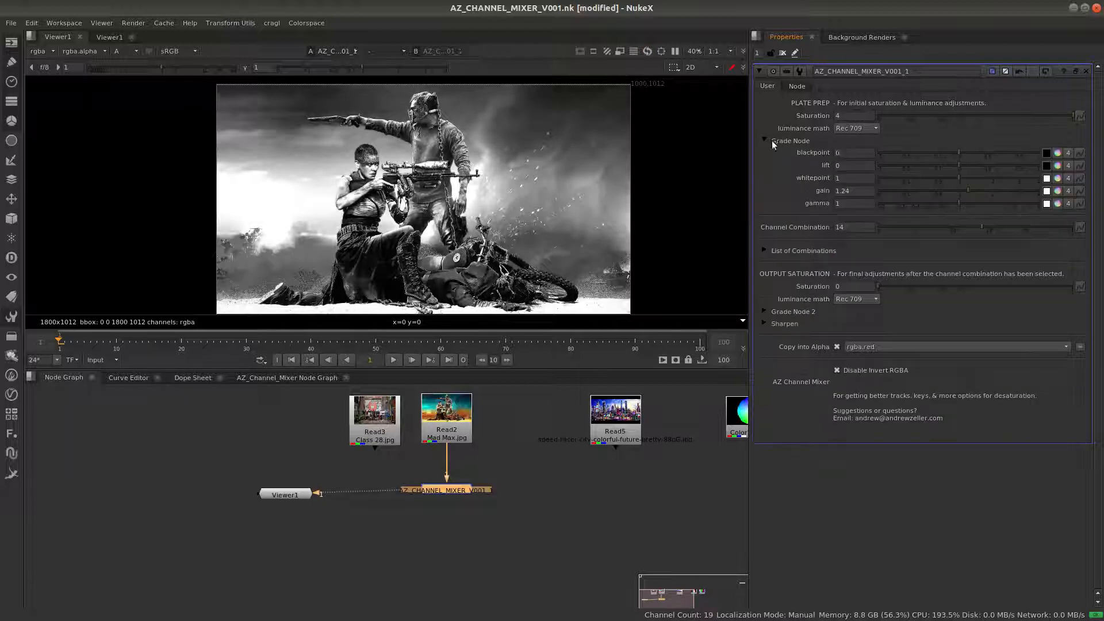
{"action": "left_click", "coordinate": [967, 191]}
{"action": "mouse_move", "coordinate": [966, 191]}
{"action": "left_mouse_down"}
{"action": "mouse_move", "coordinate": [992, 189]}
{"action": "mouse_move", "coordinate": [972, 189]}
{"action": "left_mouse_up"}
{"action": "mouse_move", "coordinate": [969, 230]}
{"action": "left_mouse_down"}
{"action": "mouse_move", "coordinate": [1051, 230]}
{"action": "mouse_move", "coordinate": [922, 219]}
{"action": "mouse_move", "coordinate": [907, 223]}
{"action": "mouse_move", "coordinate": [1007, 228]}
{"action": "mouse_move", "coordinate": [863, 234]}
{"action": "mouse_move", "coordinate": [981, 226]}
{"action": "left_mouse_up"}
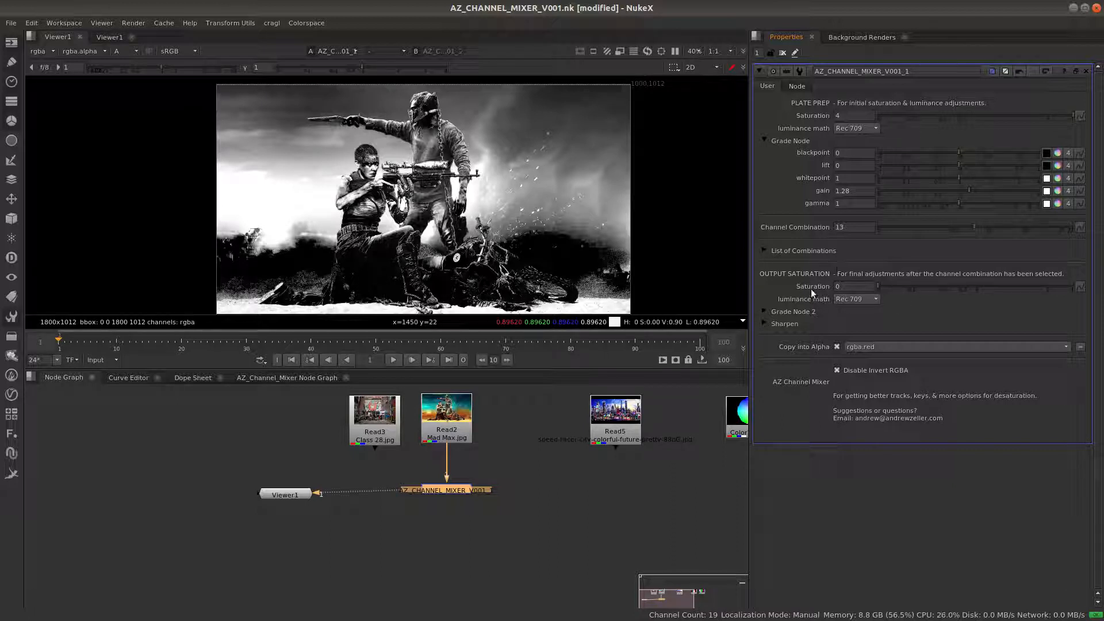
Set the output saturation to 1 and the Channel Combination to 27
{"action": "left_click", "coordinate": [879, 290]}
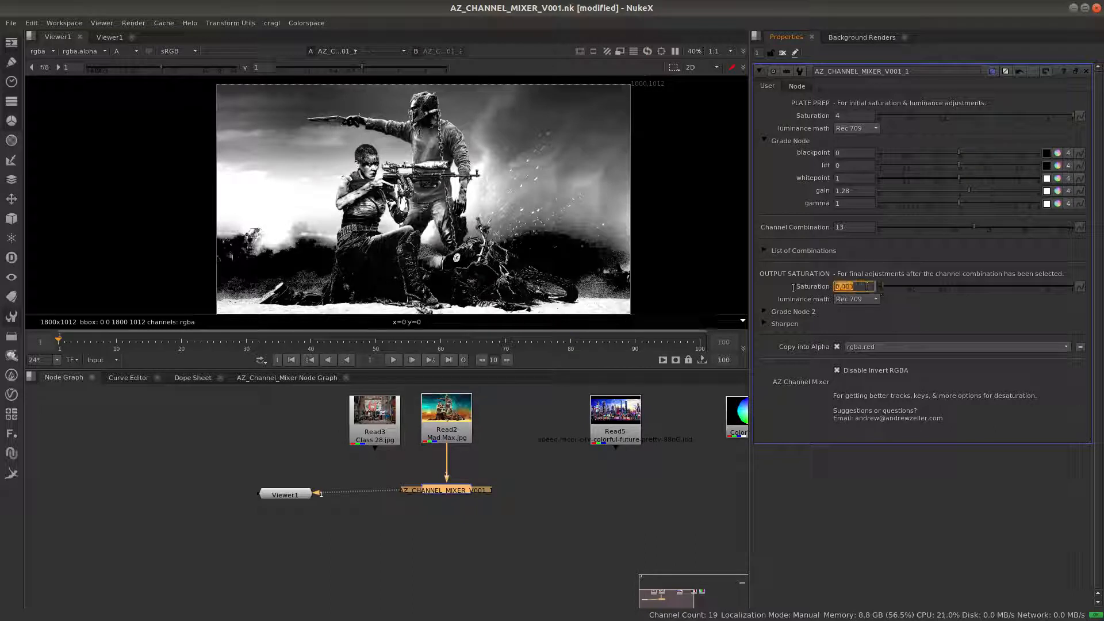
{"action": "type", "text": "1"}
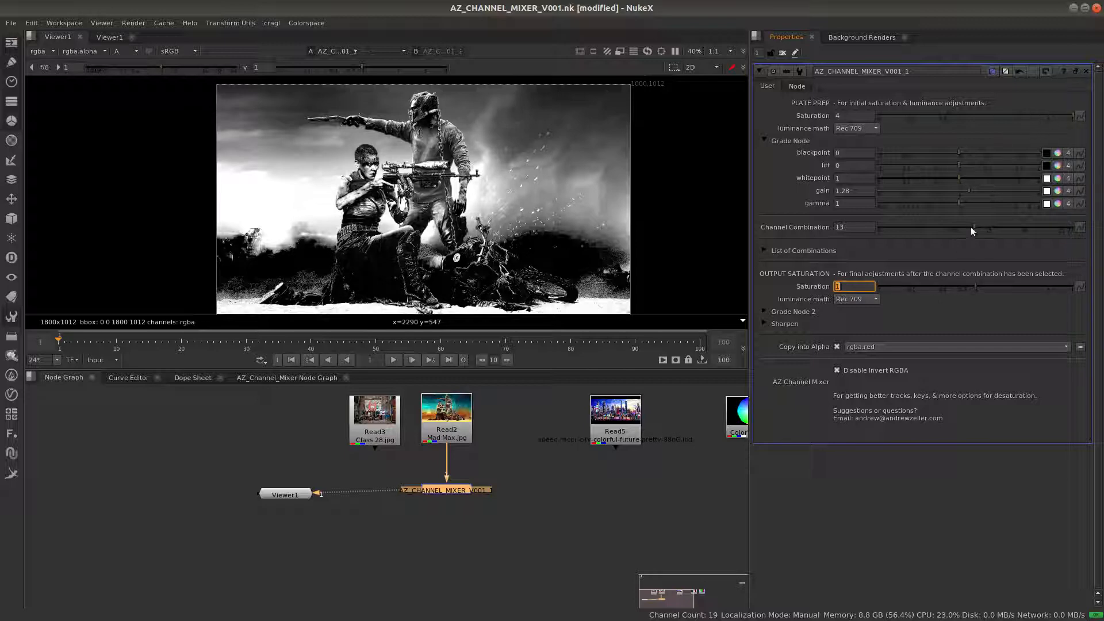
{"action": "left_click_drag", "start_coordinate": [973, 223], "coordinate": [1073, 224]}
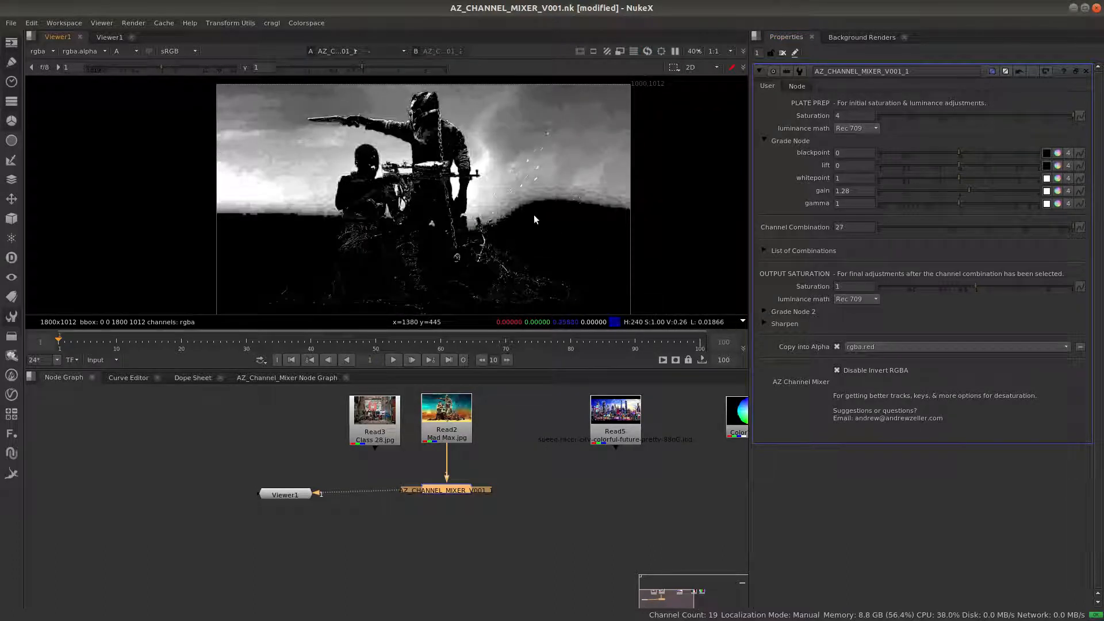
Switch the viewer from alpha to RGB and set the Channel Combination to 7
{"action": "key", "text": "a"}
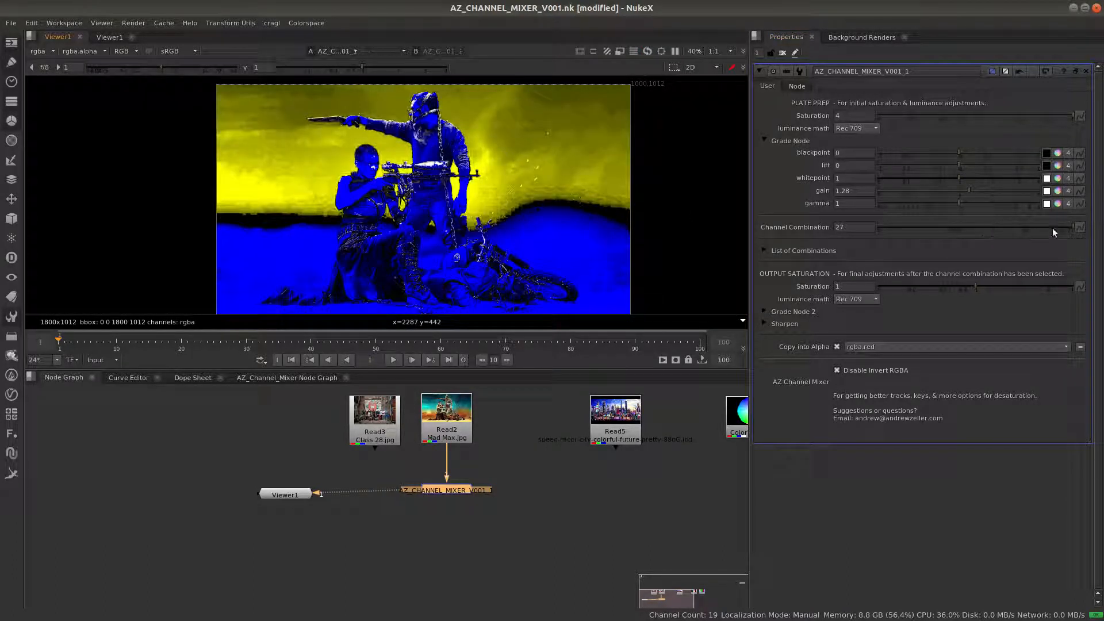
{"action": "left_click_drag", "start_coordinate": [1071, 222], "coordinate": [916, 230]}
{"action": "left_click_drag", "start_coordinate": [909, 229], "coordinate": [933, 226]}
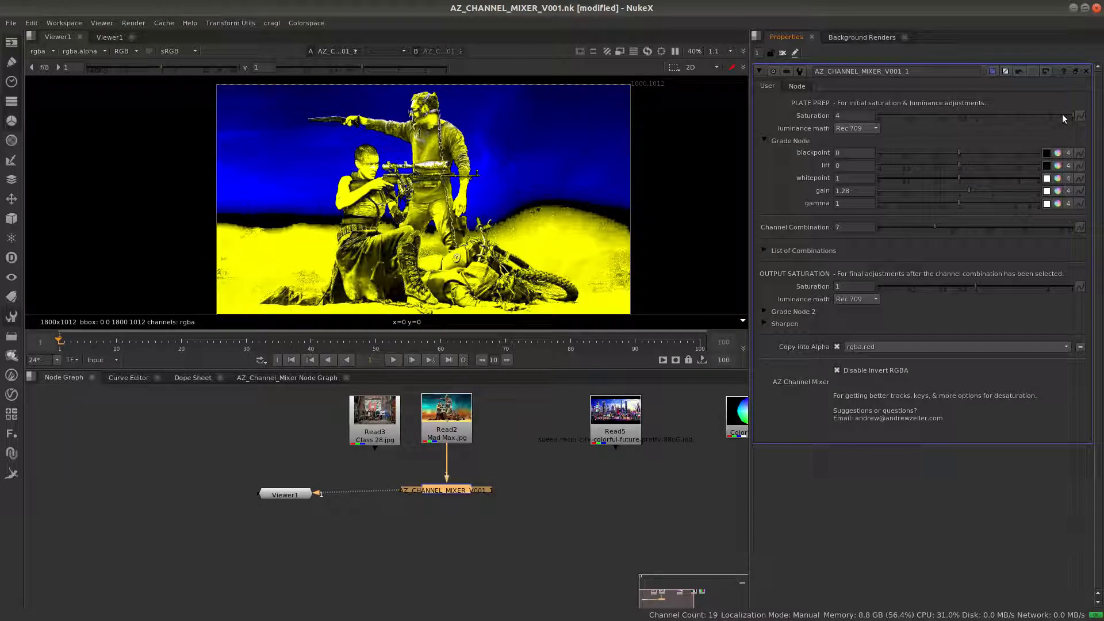
Set the plate prep saturation to 1 and the Channel Combination to 17
{"action": "left_click", "coordinate": [955, 115]}
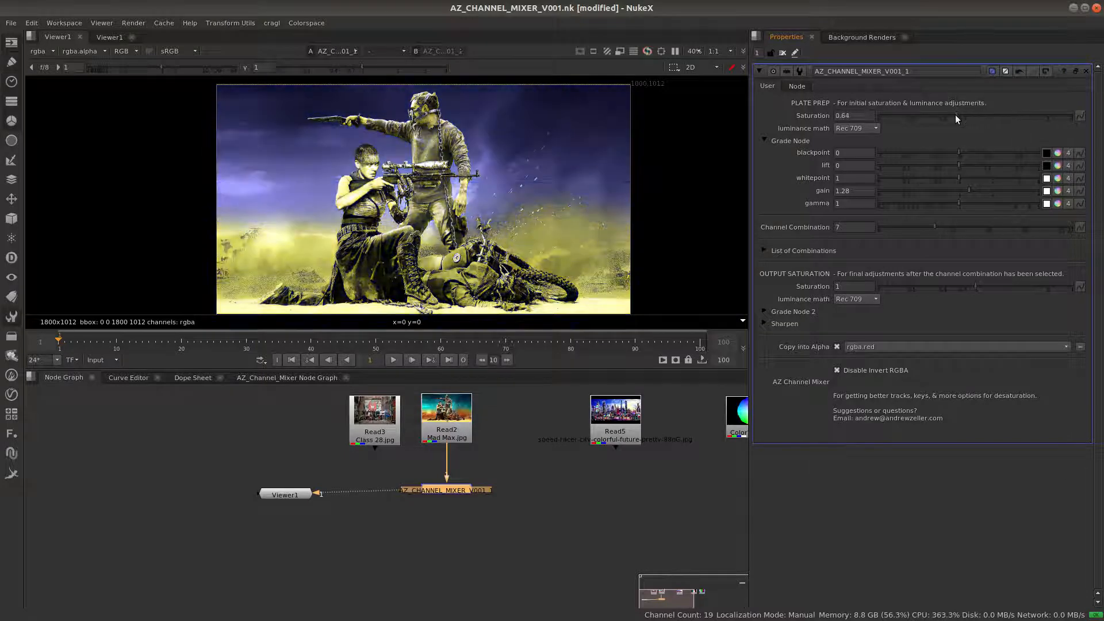
{"action": "double_click", "coordinate": [852, 115]}
{"action": "type", "text": "1"}
{"action": "key", "text": "Return"}
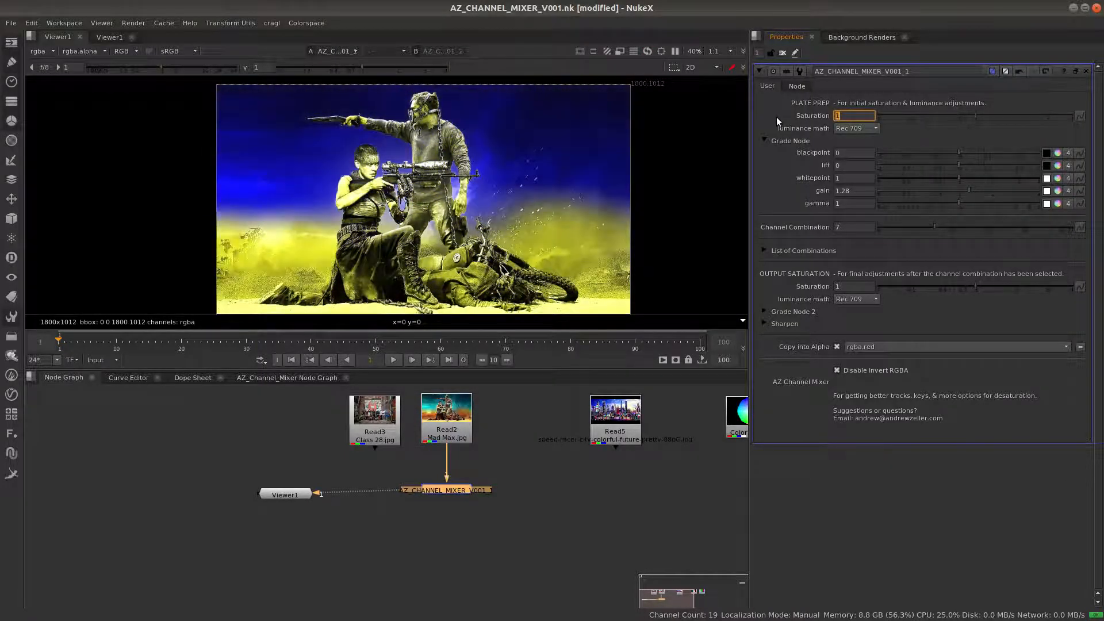
{"action": "left_click_drag", "start_coordinate": [935, 224], "coordinate": [1007, 229]}
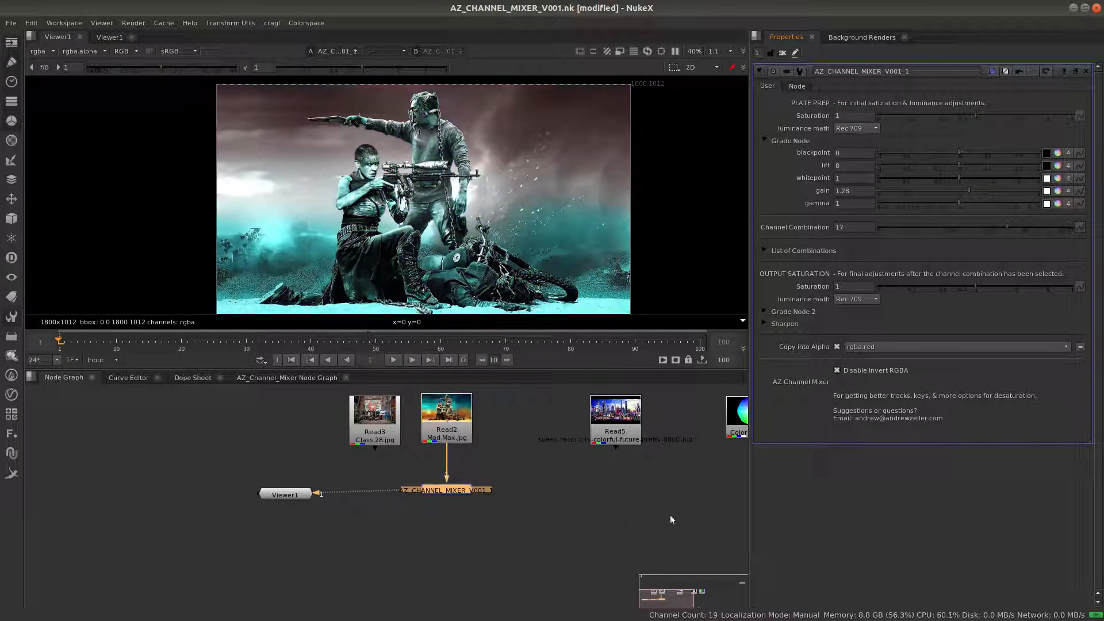
Reconnect the channel mixer to the Read5 city image, move it beneath that node, and view Read5
{"action": "middle_click_drag", "start_coordinate": [450, 522], "coordinate": [346, 529]}
{"action": "left_click_drag", "start_coordinate": [349, 493], "coordinate": [378, 518]}
{"action": "left_click_drag", "start_coordinate": [352, 457], "coordinate": [504, 445]}
{"action": "left_click_drag", "start_coordinate": [386, 522], "coordinate": [522, 493]}
{"action": "left_click_drag", "start_coordinate": [490, 428], "coordinate": [495, 429]}
{"action": "key", "text": "1"}
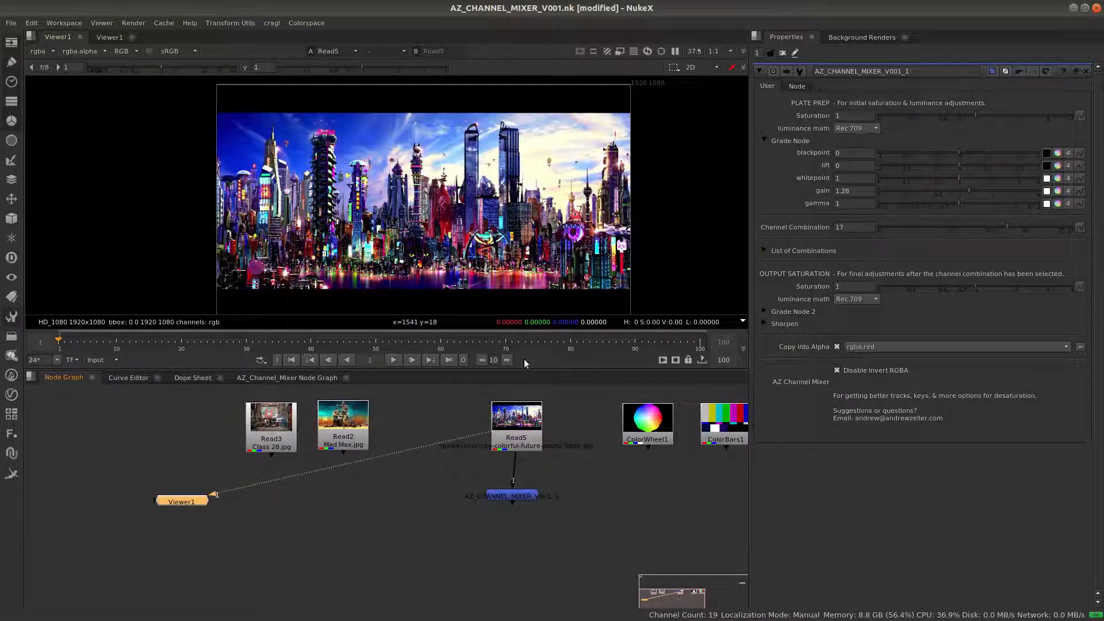
Inspect the city image up close and expand the channel mixer's List of Combinations
{"action": "scroll", "coordinate": [361, 227], "scroll_direction": "down", "scroll_amount": 1}
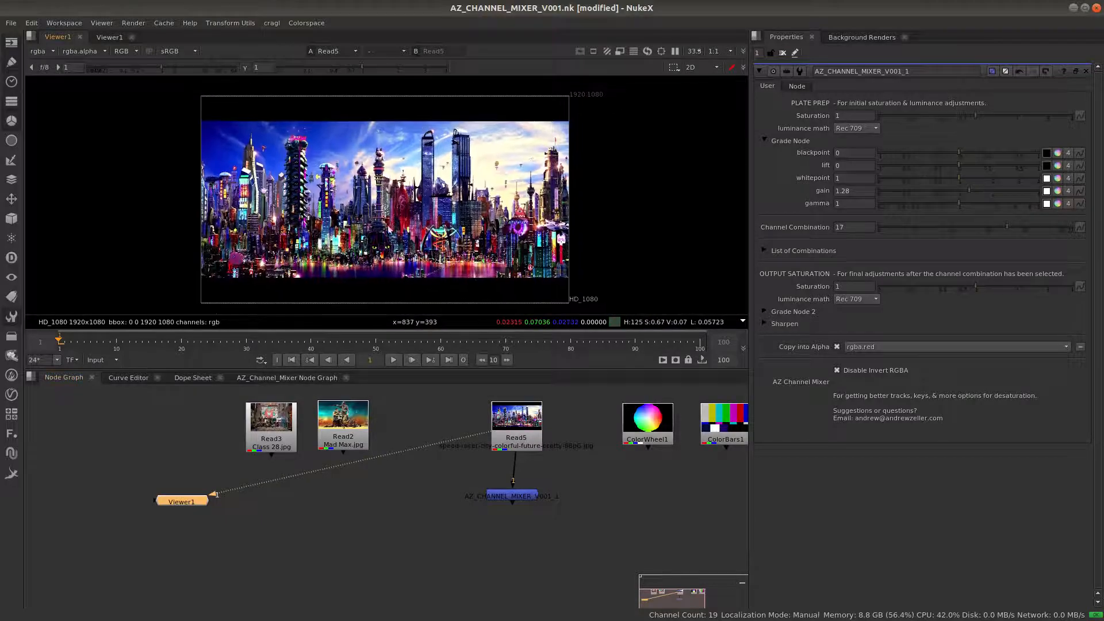
{"action": "scroll", "coordinate": [361, 228], "scroll_direction": "up", "scroll_amount": 6}
{"action": "scroll", "coordinate": [361, 227], "scroll_direction": "down", "scroll_amount": 2}
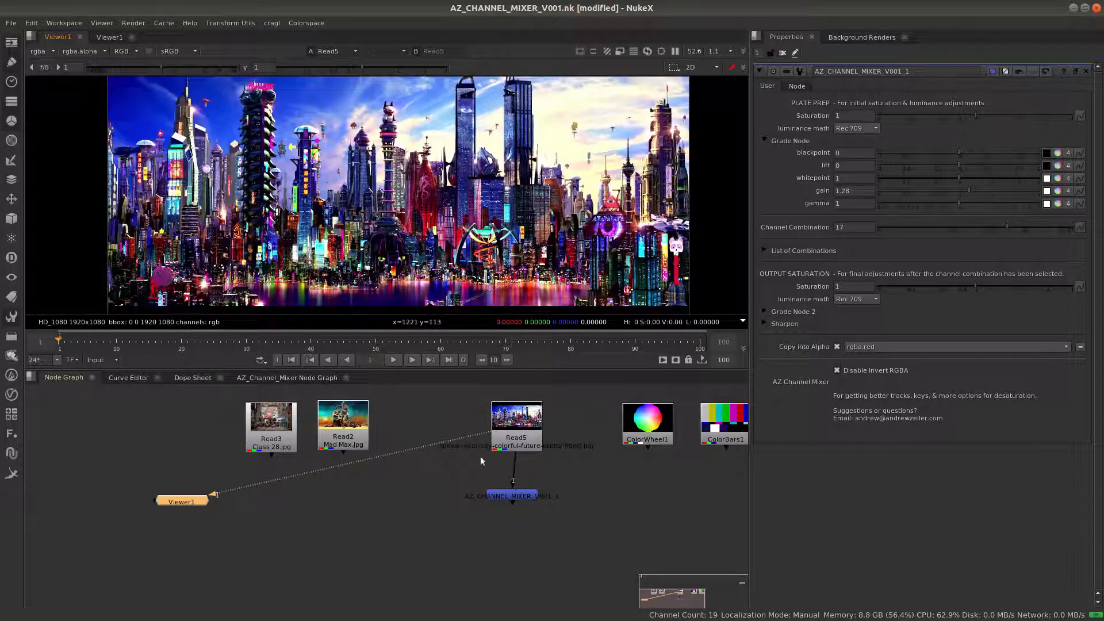
{"action": "left_click", "coordinate": [515, 493]}
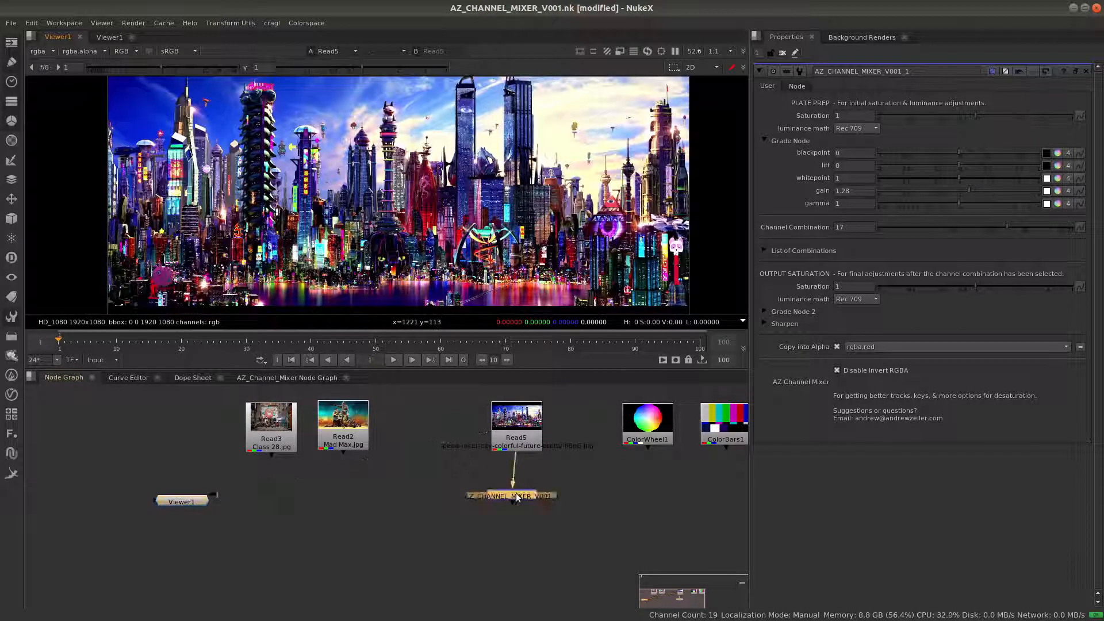
{"action": "left_click", "coordinate": [765, 250]}
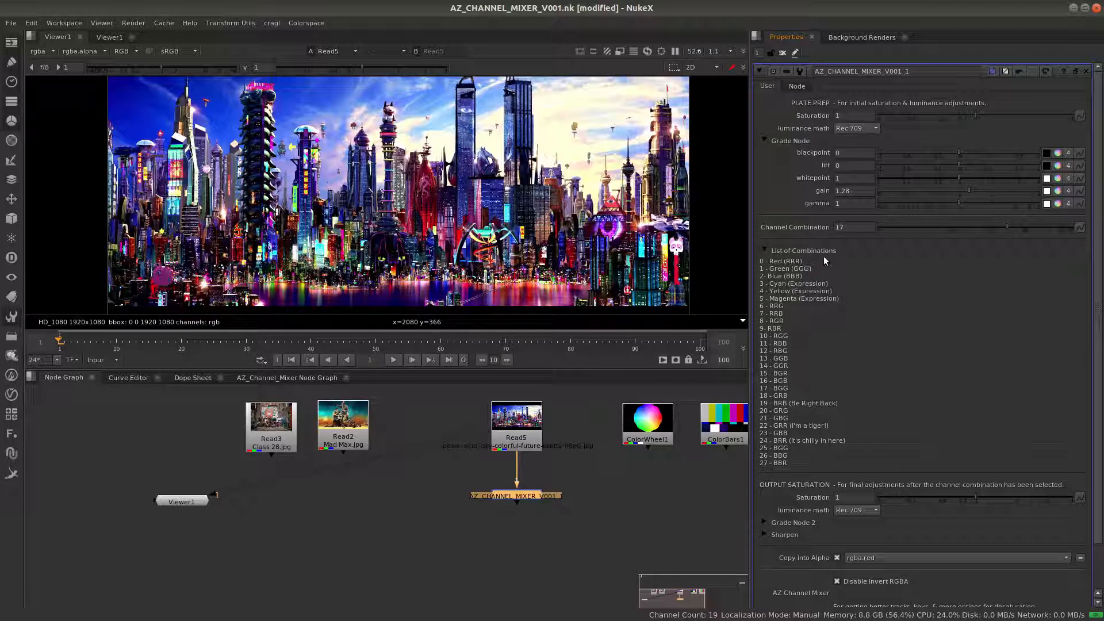
Open the AZ_Channel_Mixer internal node graph and examine the Saturation and Grade nodes below its input
{"action": "middle_click_drag", "start_coordinate": [572, 531], "coordinate": [426, 544]}
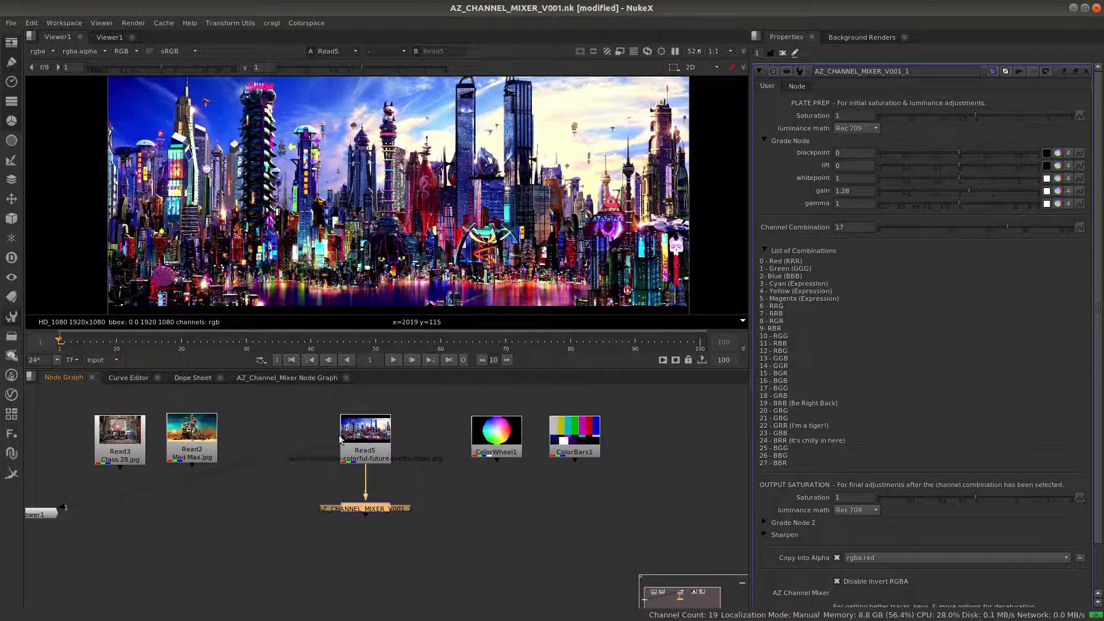
{"action": "left_click", "coordinate": [287, 377]}
{"action": "scroll", "coordinate": [412, 477], "scroll_direction": "down", "scroll_amount": 8}
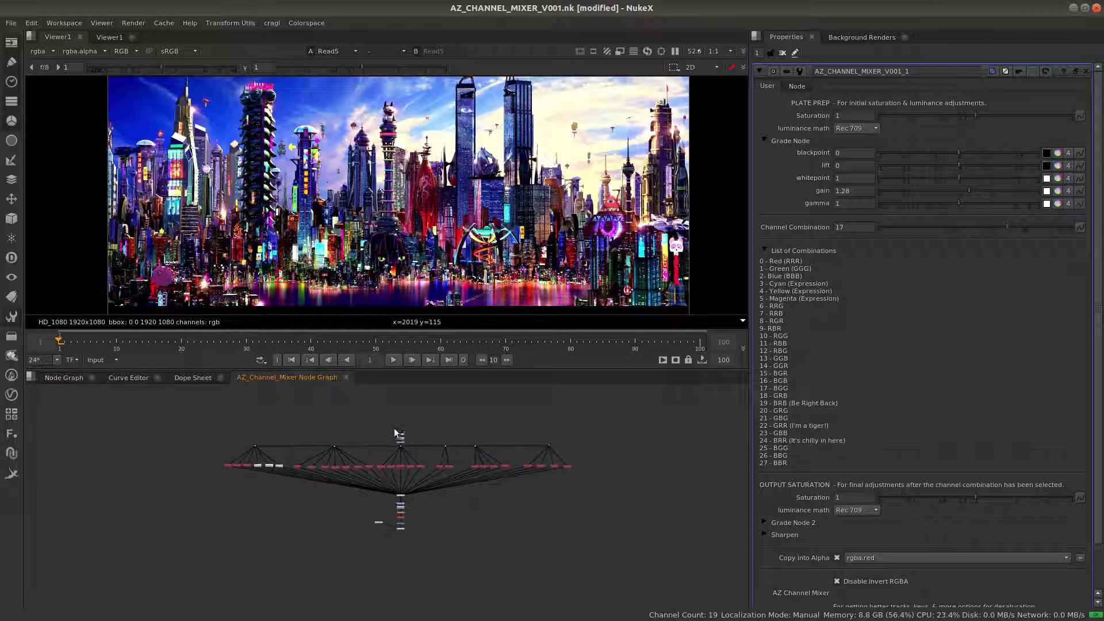
{"action": "scroll", "coordinate": [394, 434], "scroll_direction": "up", "scroll_amount": 10}
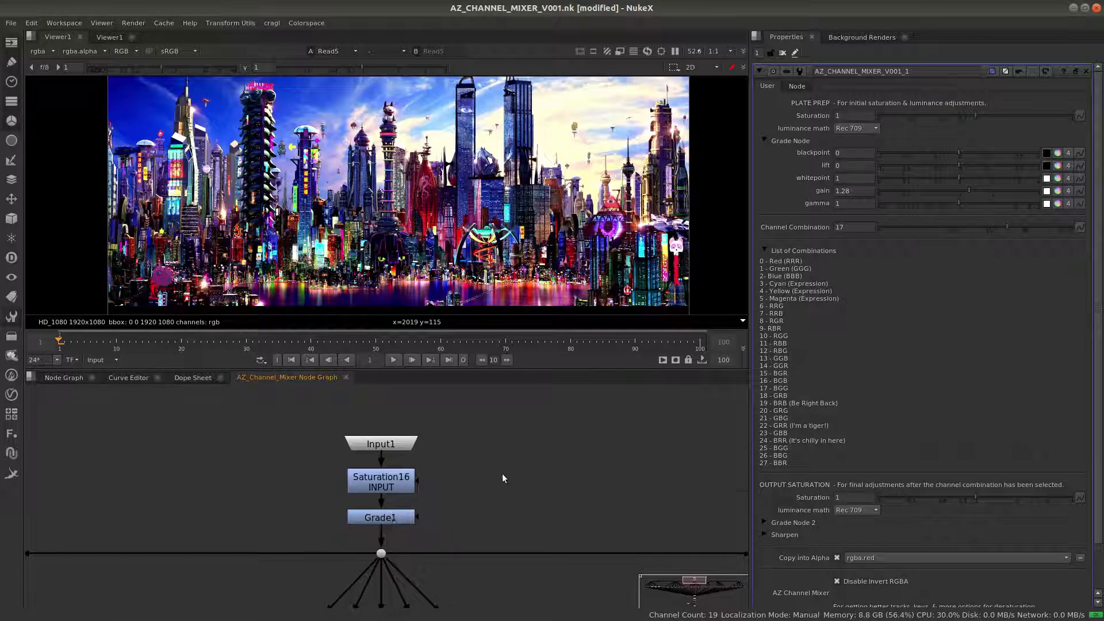
Examine the gizmo's output chain from Switch1 through the Grade, Saturation, Sharpen, Copy and invert nodes to Output1
{"action": "scroll", "coordinate": [512, 466], "scroll_direction": "down", "scroll_amount": 7}
{"action": "middle_click_drag", "start_coordinate": [477, 566], "coordinate": [460, 428]}
{"action": "scroll", "coordinate": [497, 500], "scroll_direction": "up", "scroll_amount": 6}
{"action": "middle_click_drag", "start_coordinate": [494, 471], "coordinate": [500, 494]}
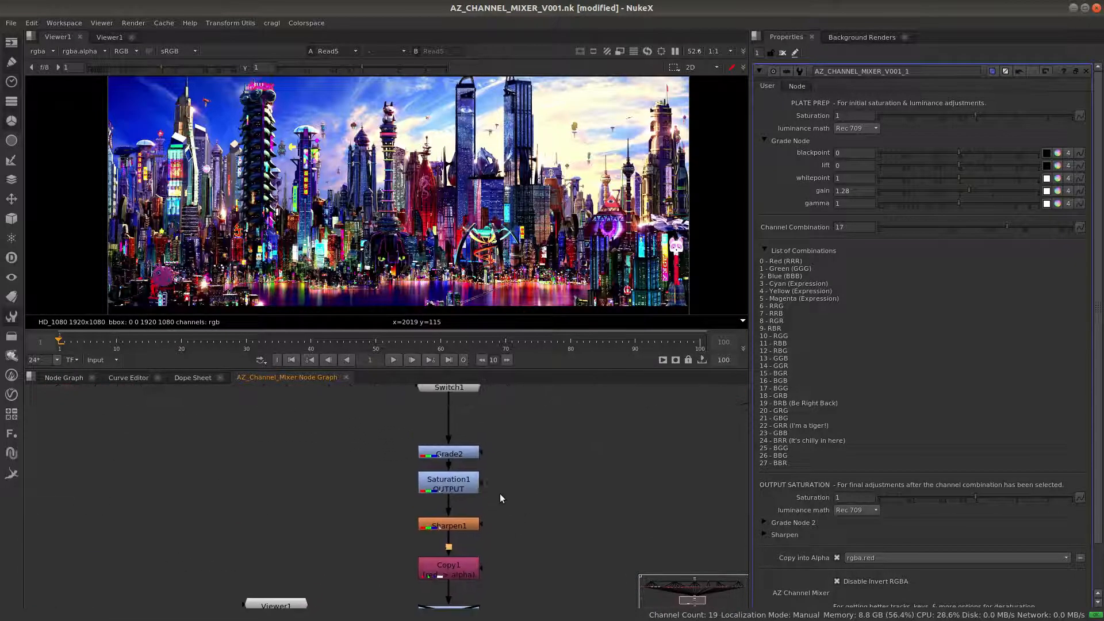
{"action": "middle_click_drag", "start_coordinate": [473, 455], "coordinate": [502, 438]}
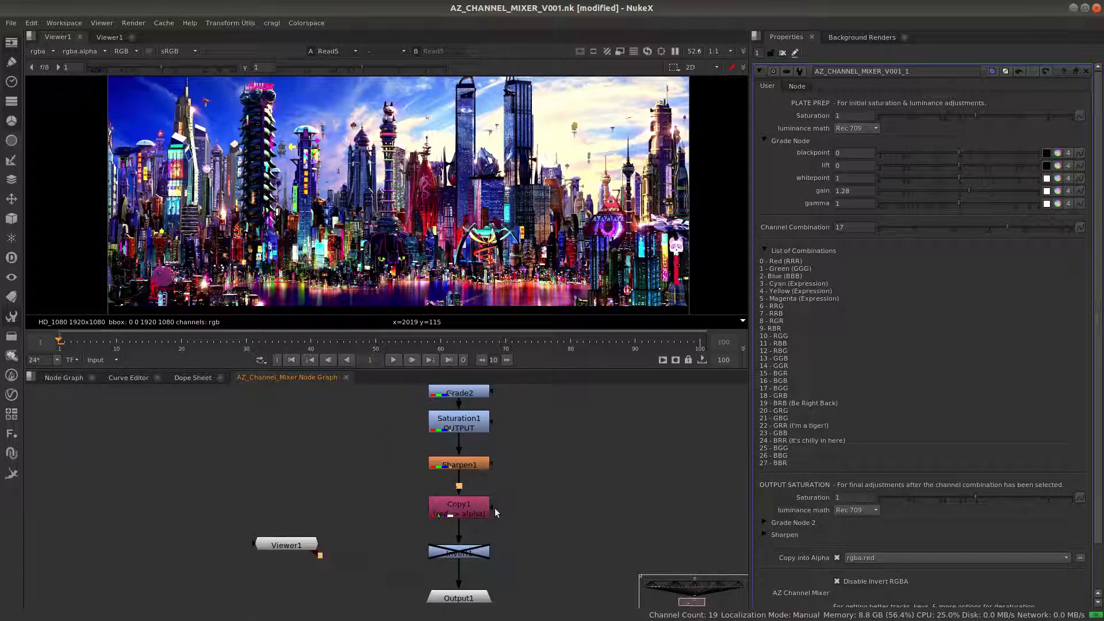
{"action": "middle_click_drag", "start_coordinate": [494, 510], "coordinate": [493, 463]}
{"action": "middle_click_drag", "start_coordinate": [507, 538], "coordinate": [450, 477]}
{"action": "middle_click_drag", "start_coordinate": [441, 405], "coordinate": [447, 536]}
Review the row of shuffle and expression branches and open the Switch1 node's properties to check its input selector
{"action": "scroll", "coordinate": [446, 536], "scroll_direction": "down", "scroll_amount": 5}
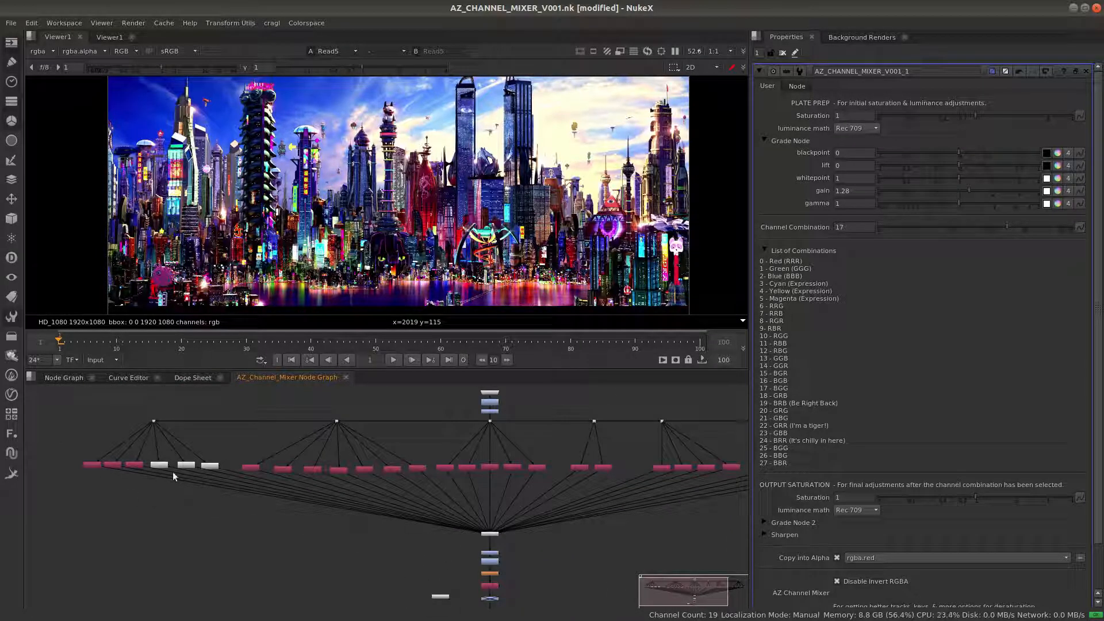
{"action": "middle_click_drag", "start_coordinate": [547, 541], "coordinate": [504, 509]}
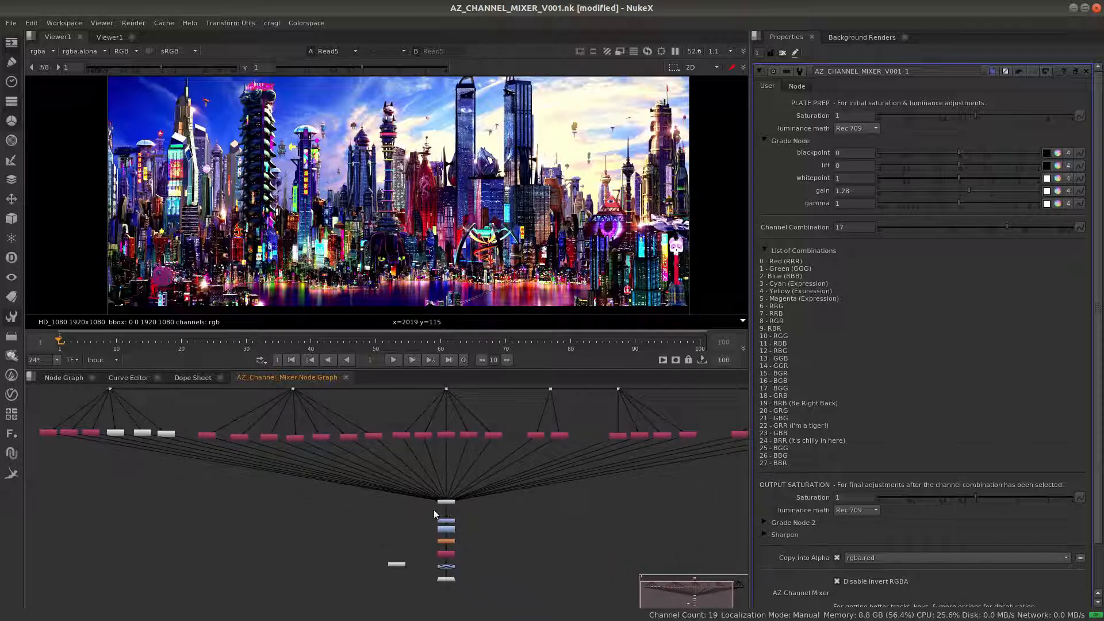
{"action": "double_click", "coordinate": [444, 502]}
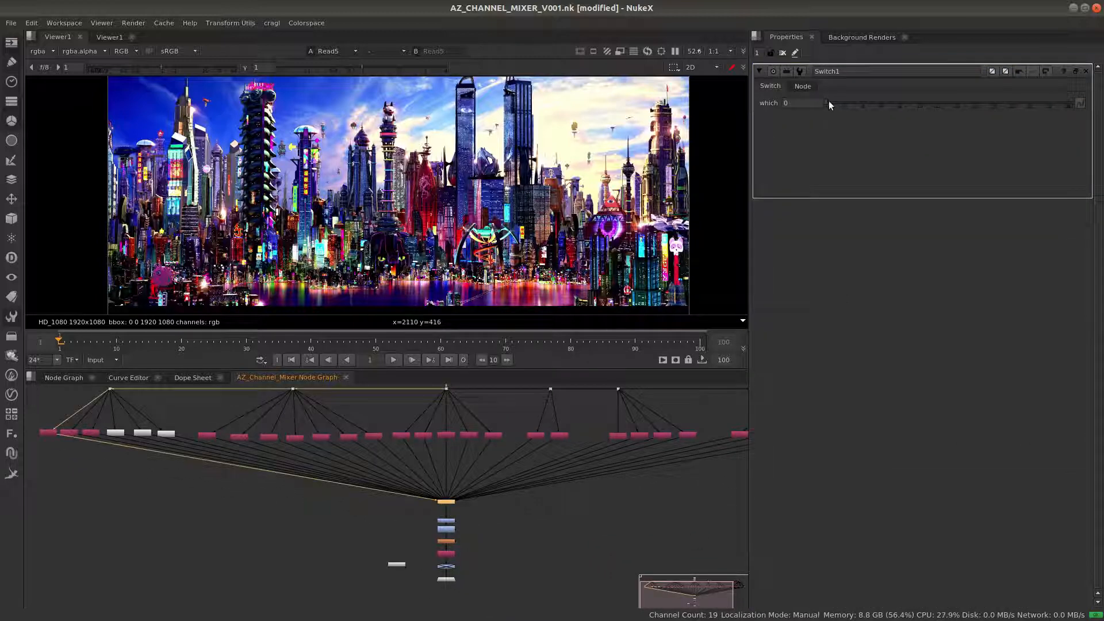
{"action": "mouse_move", "coordinate": [829, 102]}
{"action": "left_mouse_down"}
{"action": "mouse_move", "coordinate": [1036, 106]}
{"action": "mouse_move", "coordinate": [830, 104]}
{"action": "left_mouse_up"}
Examine the first shuffle branches up close and open the channel routing settings of the GGG shuffle node
{"action": "middle_click_drag", "start_coordinate": [101, 461], "coordinate": [291, 500]}
{"action": "scroll", "coordinate": [290, 489], "scroll_direction": "up", "scroll_amount": 5}
{"action": "scroll", "coordinate": [289, 472], "scroll_direction": "up", "scroll_amount": 3}
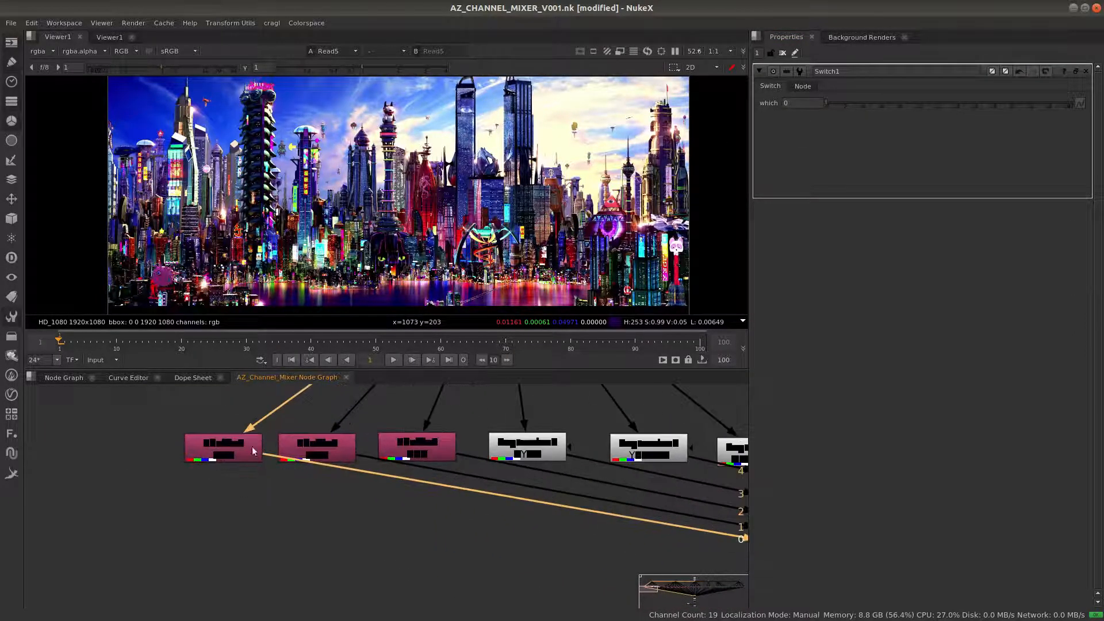
{"action": "scroll", "coordinate": [287, 486], "scroll_direction": "up", "scroll_amount": 3}
{"action": "left_click", "coordinate": [367, 432]}
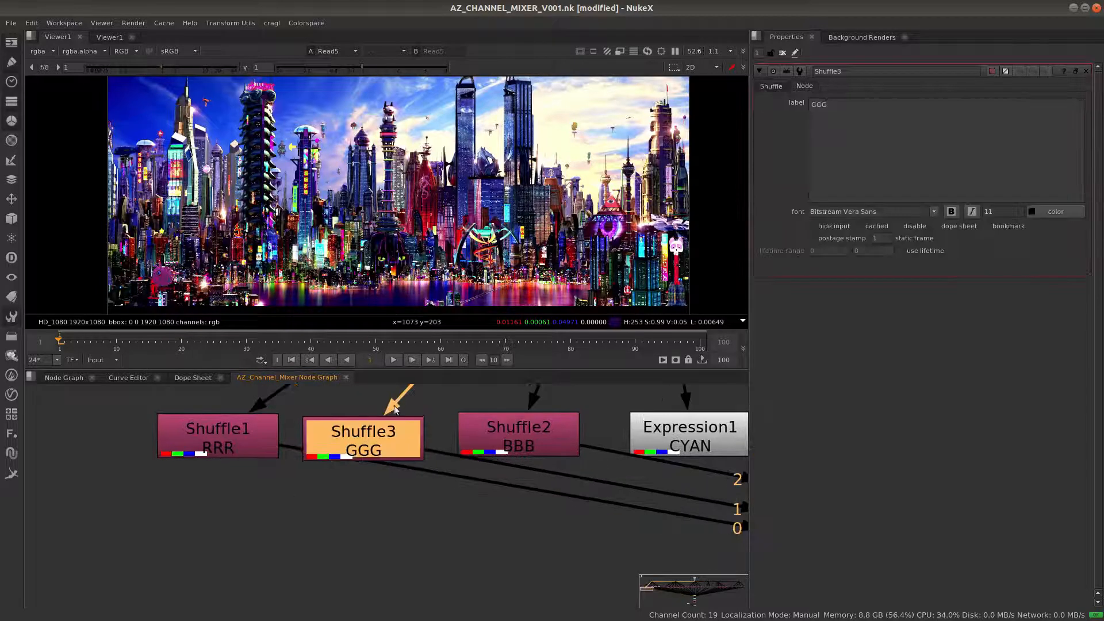
{"action": "left_click", "coordinate": [773, 87]}
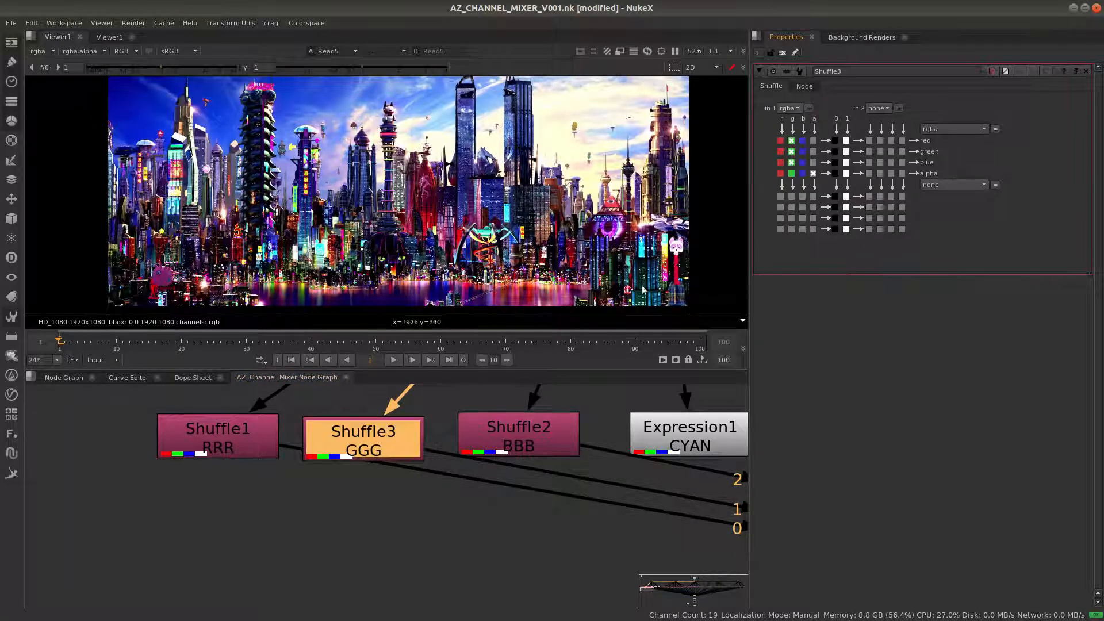
Open the properties of the Expression2 YELLOW node and check its channel expression
{"action": "scroll", "coordinate": [454, 537], "scroll_direction": "down", "scroll_amount": 5}
{"action": "scroll", "coordinate": [435, 482], "scroll_direction": "up", "scroll_amount": 2}
{"action": "middle_click_drag", "start_coordinate": [435, 482], "coordinate": [343, 519]}
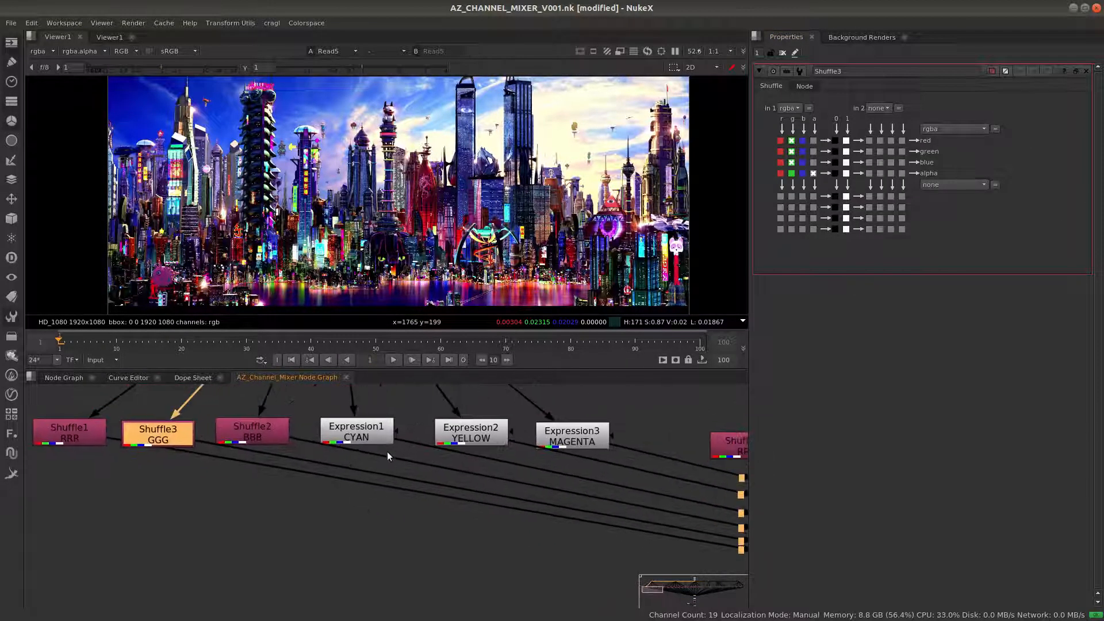
{"action": "left_click", "coordinate": [466, 435]}
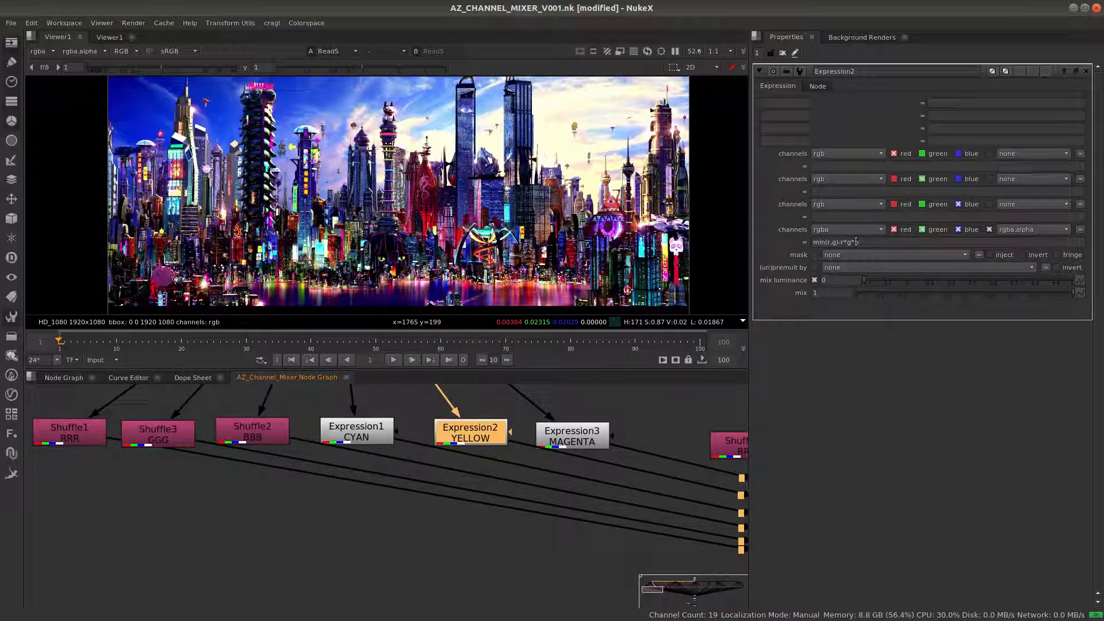
Open the channel routing settings of the RRG shuffle node in the second branch group
{"action": "scroll", "coordinate": [425, 527], "scroll_direction": "down", "scroll_amount": 5}
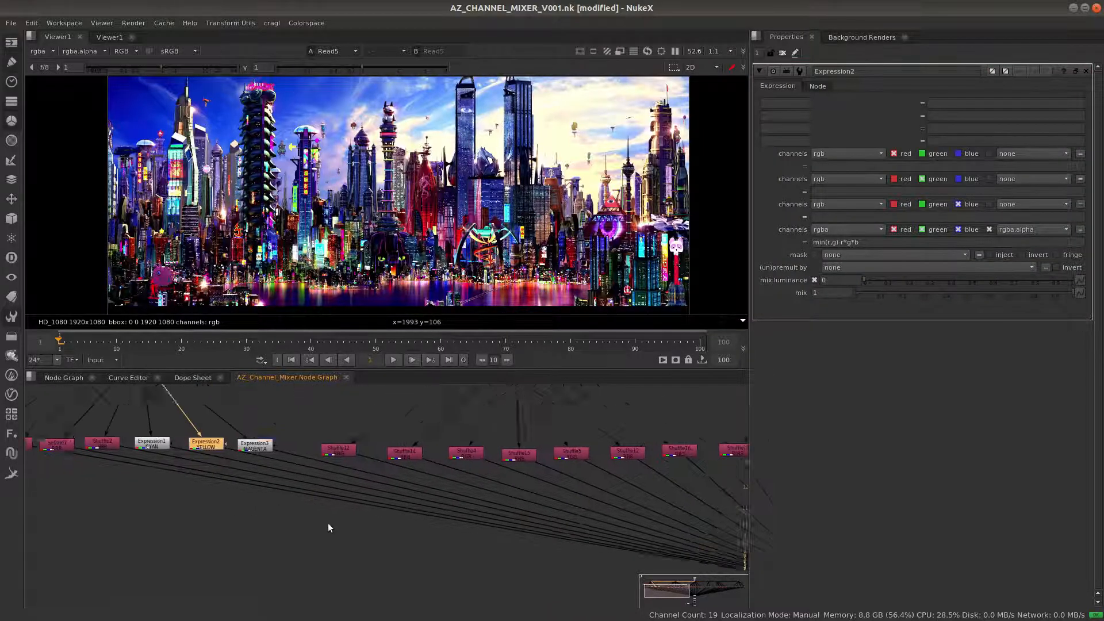
{"action": "scroll", "coordinate": [329, 527], "scroll_direction": "up", "scroll_amount": 5}
{"action": "left_click", "coordinate": [283, 449]}
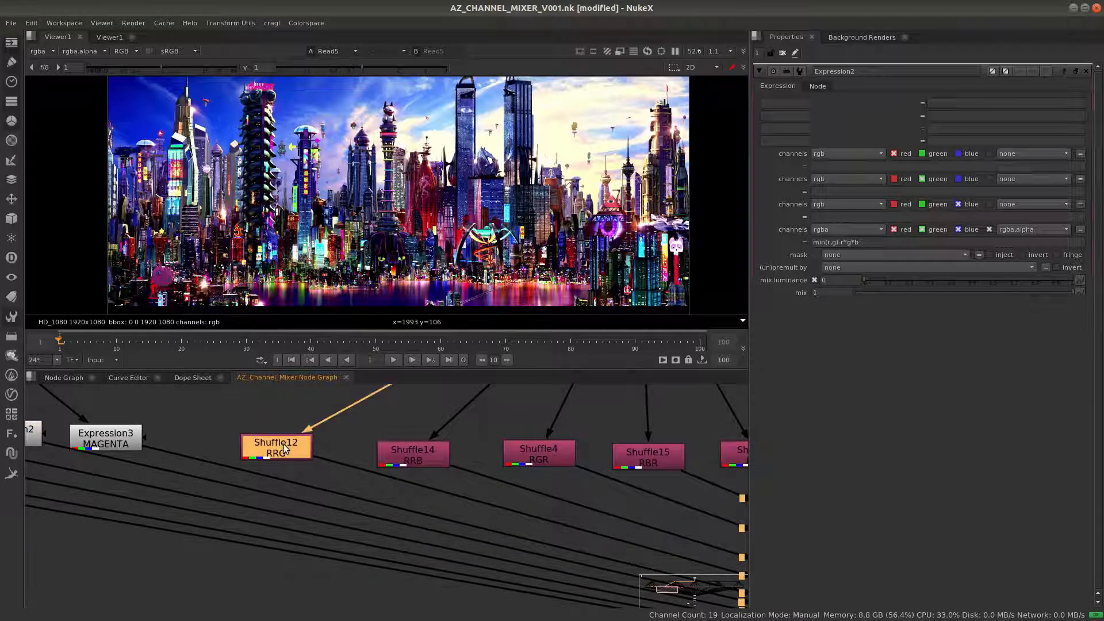
{"action": "double_click", "coordinate": [284, 449]}
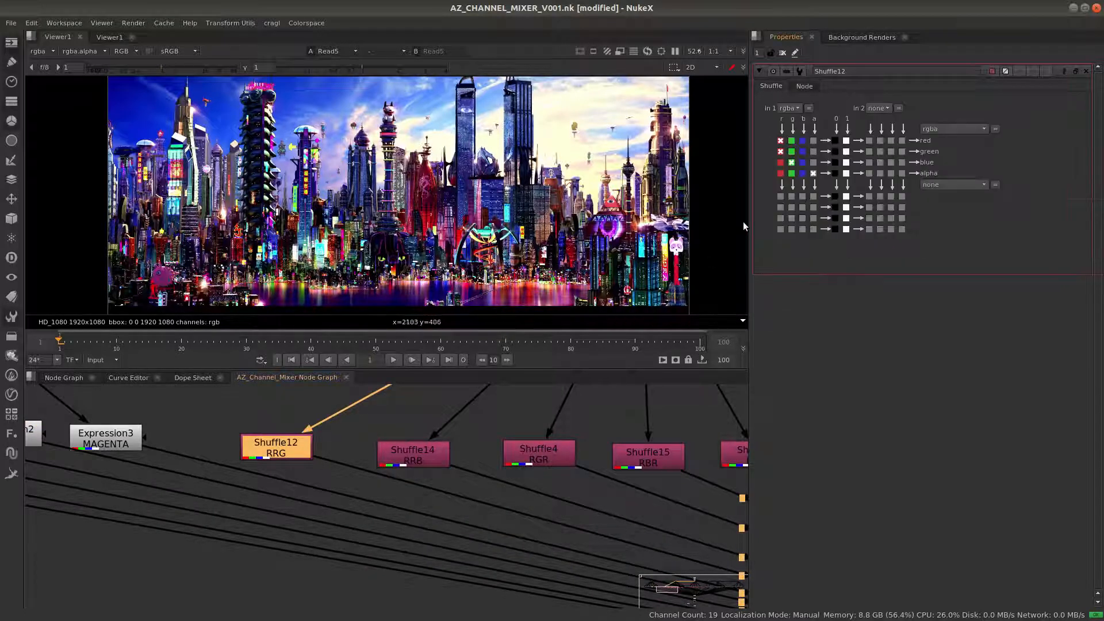
Survey the remaining shuffle branches that feed the Switch1 node and save the script
{"action": "scroll", "coordinate": [285, 552], "scroll_direction": "down", "scroll_amount": 5}
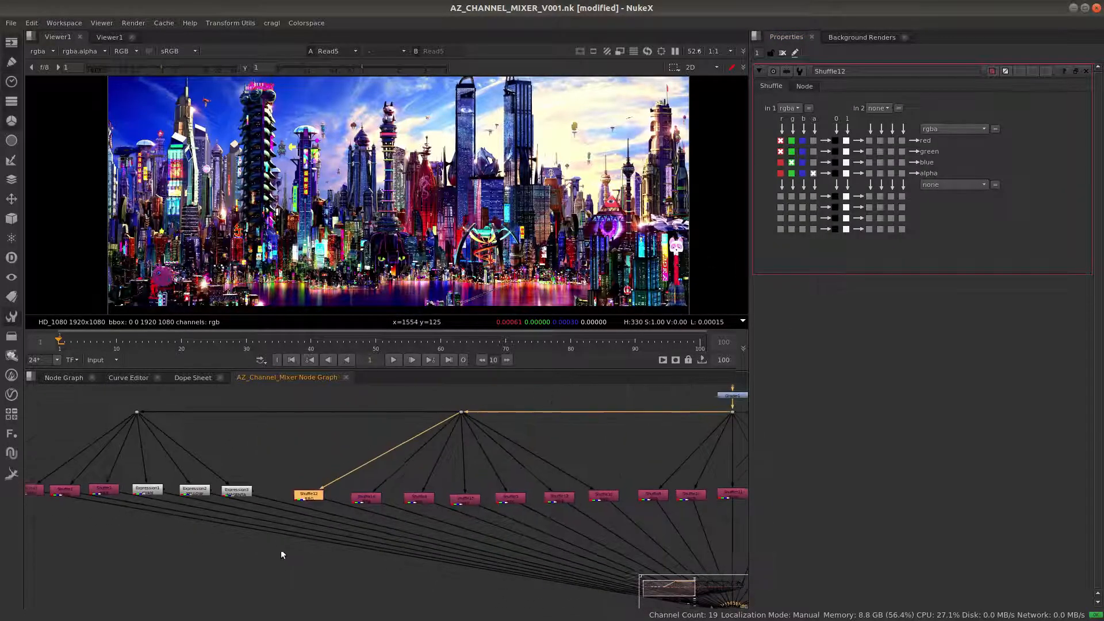
{"action": "middle_click_drag", "start_coordinate": [487, 551], "coordinate": [306, 502]}
{"action": "middle_click_drag", "start_coordinate": [511, 488], "coordinate": [285, 488]}
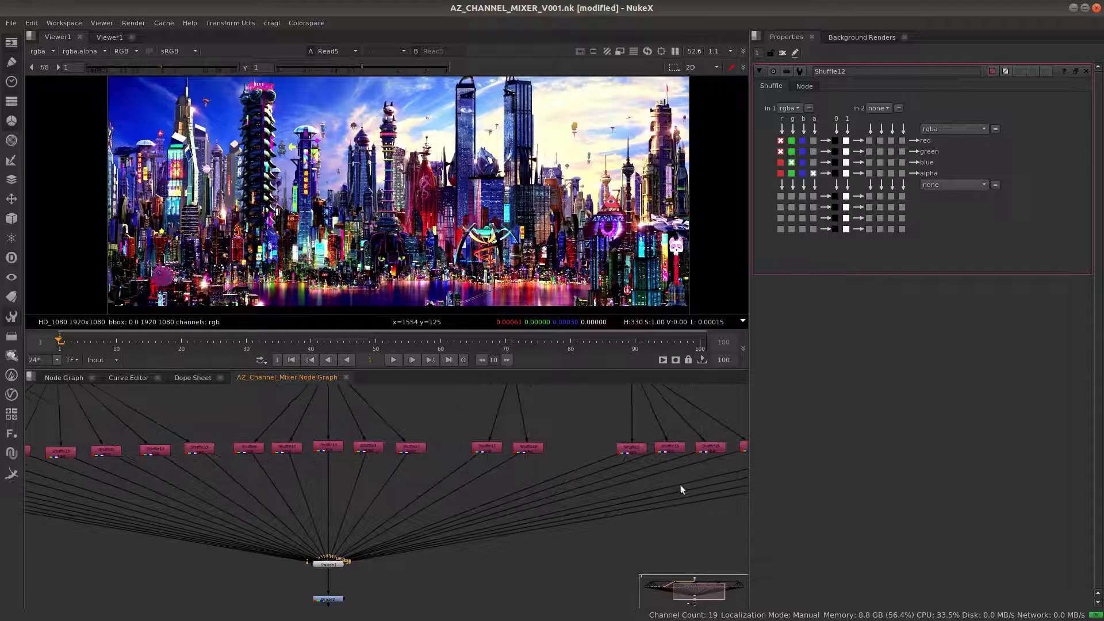
{"action": "middle_click_drag", "start_coordinate": [729, 454], "coordinate": [661, 467]}
{"action": "scroll", "coordinate": [636, 535], "scroll_direction": "down", "scroll_amount": 3}
{"action": "middle_click_drag", "start_coordinate": [635, 529], "coordinate": [523, 520]}
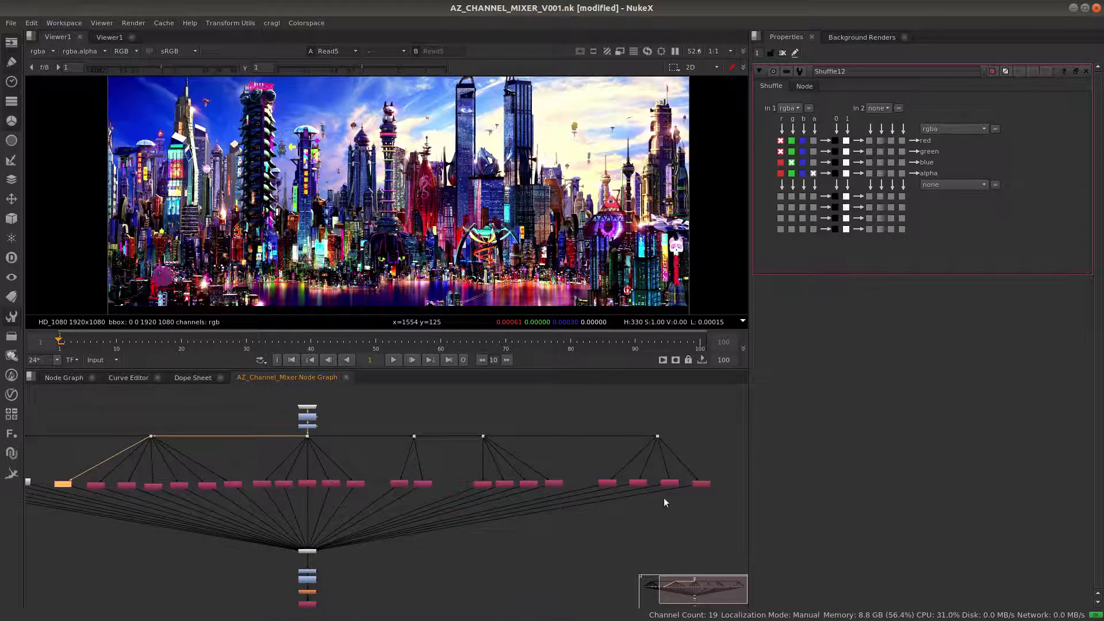
{"action": "key", "text": "ctrl+s"}
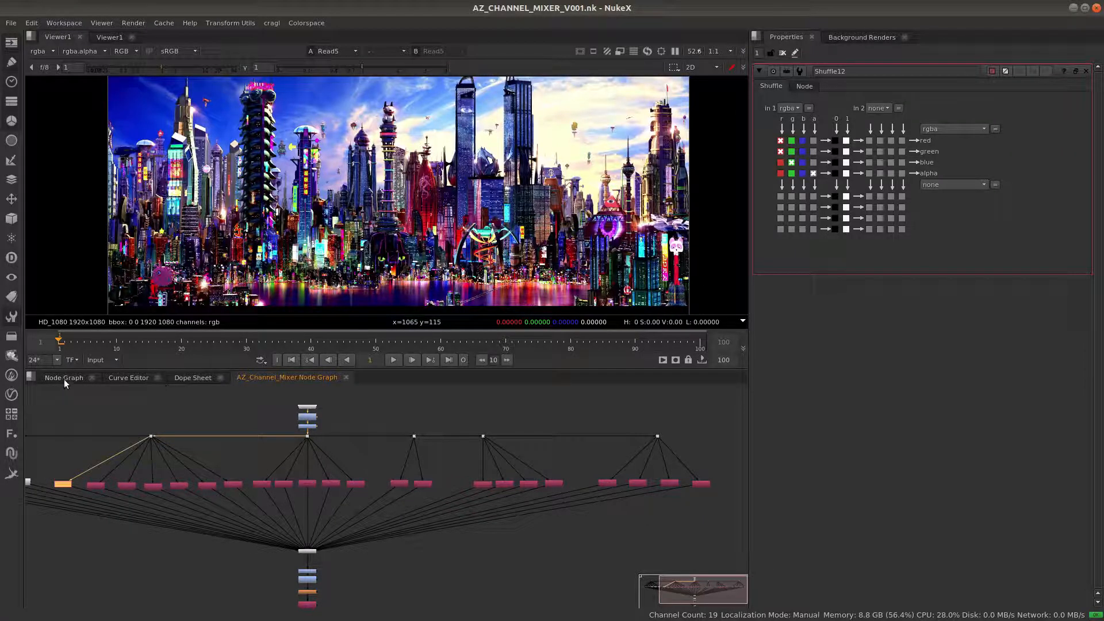
Examine the gizmo's complete internal network, from the first shuffle group across to the last
{"action": "middle_click_drag", "start_coordinate": [305, 513], "coordinate": [497, 526]}
{"action": "middle_click_drag", "start_coordinate": [118, 471], "coordinate": [304, 504], "text": "alt"}
{"action": "middle_click_drag", "start_coordinate": [690, 541], "coordinate": [448, 515]}
{"action": "middle_click_drag", "start_coordinate": [700, 481], "coordinate": [580, 486]}
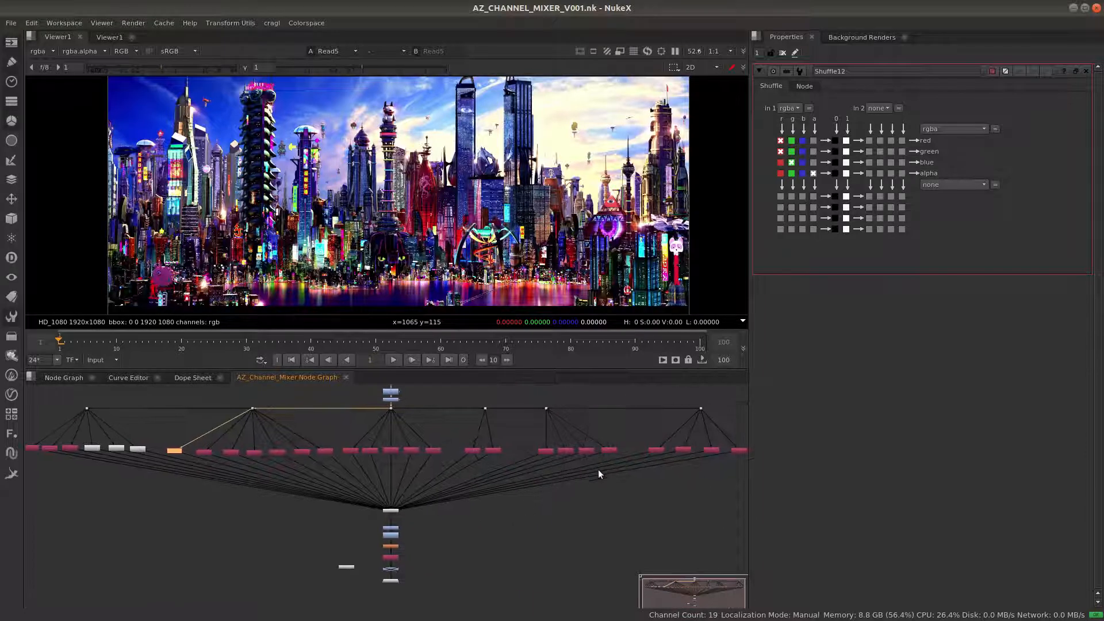
Return to the main node graph, view the AZ_CHANNEL_MIXER_V001_1 output and open that gizmo's properties
{"action": "left_click", "coordinate": [67, 377]}
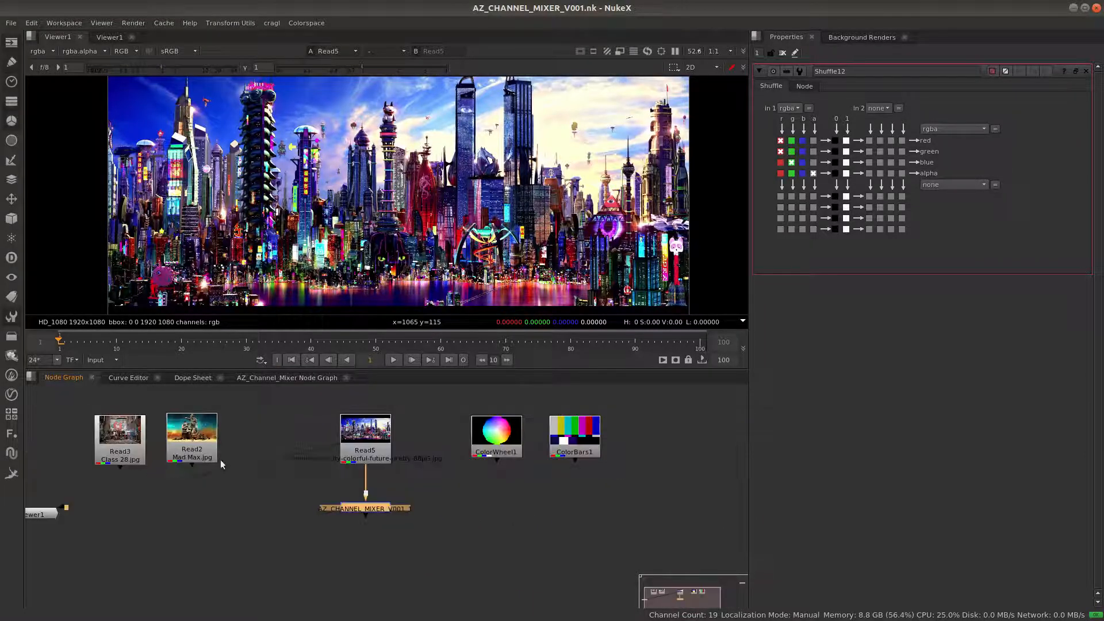
{"action": "left_click_drag", "start_coordinate": [51, 514], "coordinate": [374, 507]}
{"action": "double_click", "coordinate": [371, 509]}
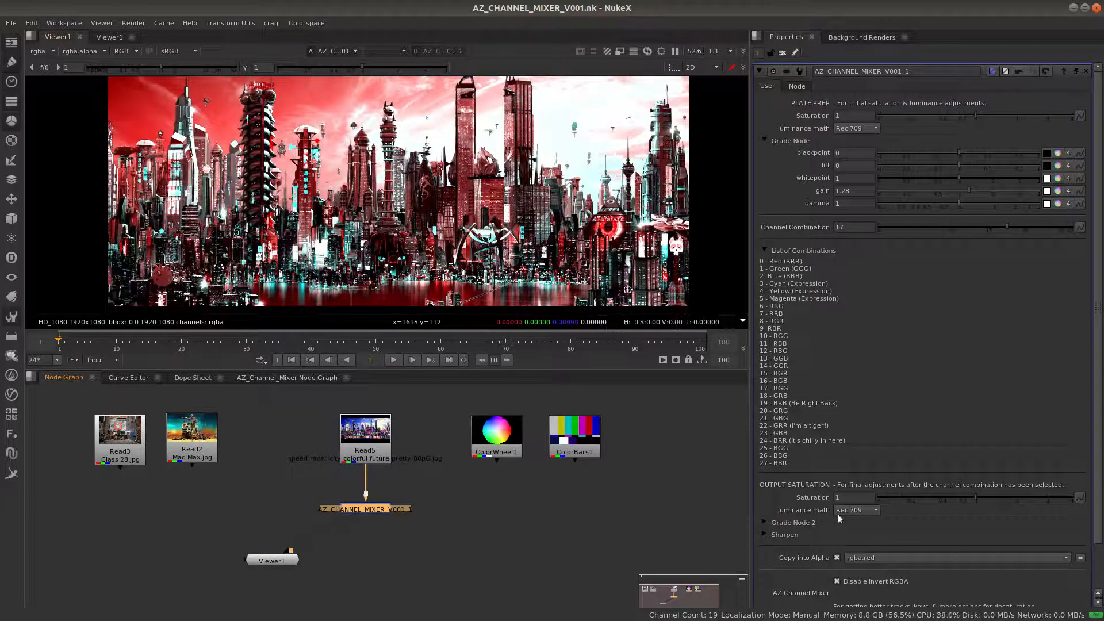
Expand the gizmo's Sharpen settings and set the sharpen amount to 1
{"action": "scroll", "coordinate": [1096, 337], "scroll_direction": "down", "scroll_amount": 3}
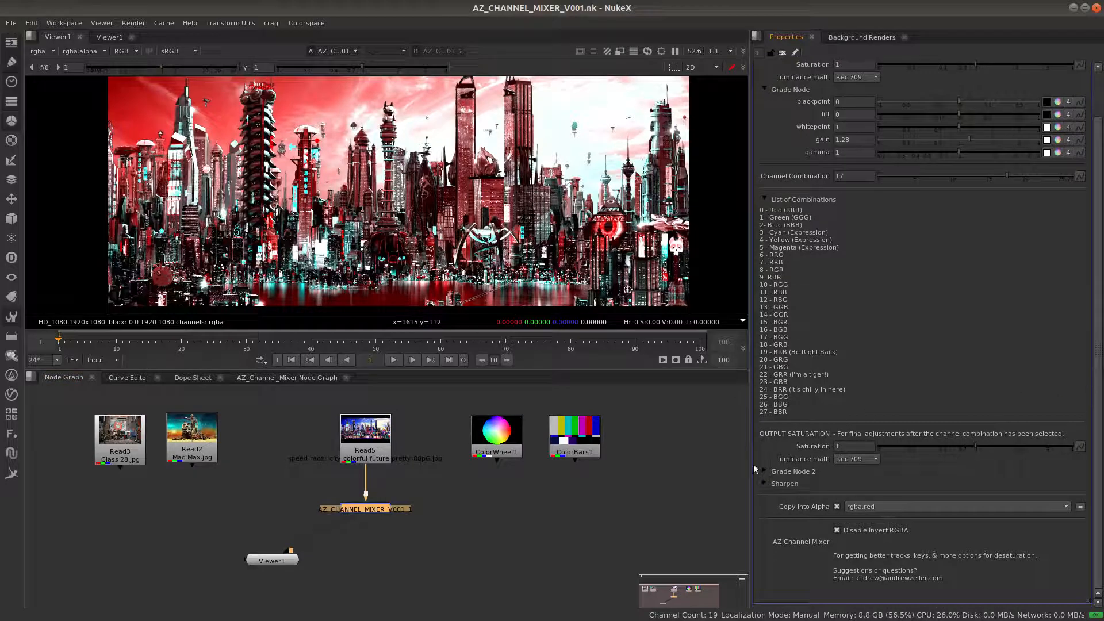
{"action": "left_click", "coordinate": [764, 483]}
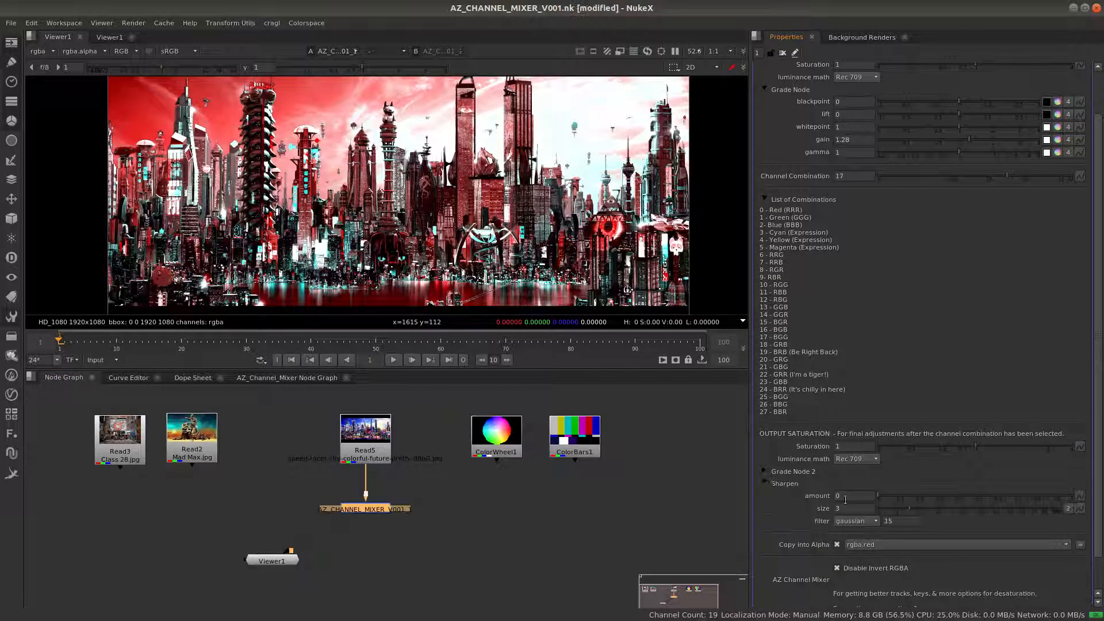
{"action": "type", "text": "1"}
{"action": "key", "text": "Return"}
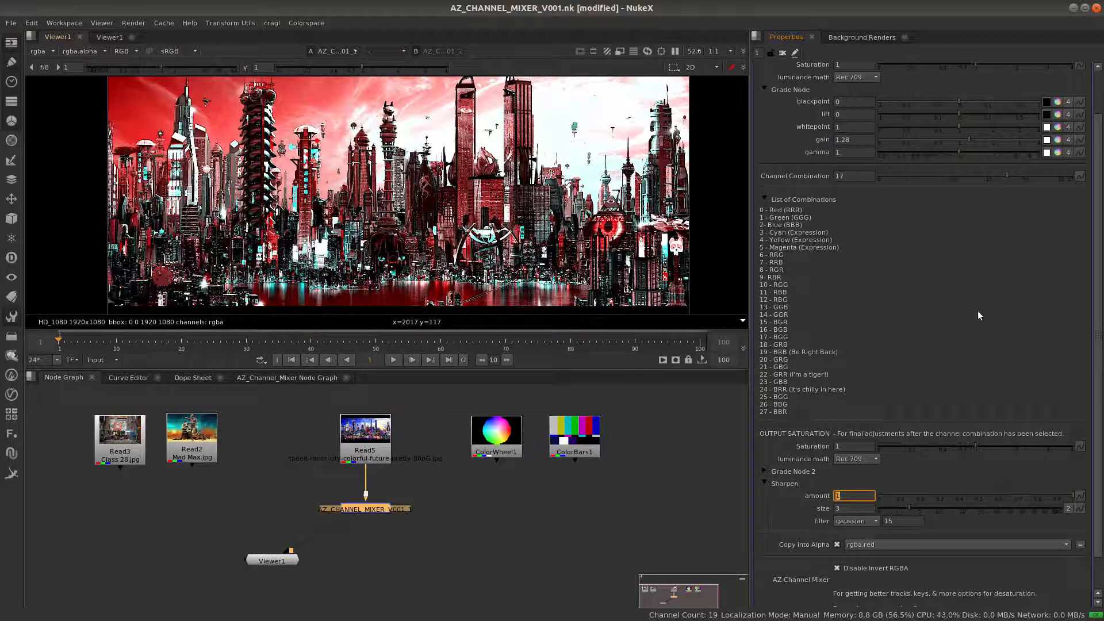
Set the output Saturation to 0, try Channel Combination 4 and 0 on the city image, and enlarge the viewer area
{"action": "left_click_drag", "start_coordinate": [1007, 177], "coordinate": [911, 181]}
{"action": "left_click_drag", "start_coordinate": [971, 449], "coordinate": [810, 455]}
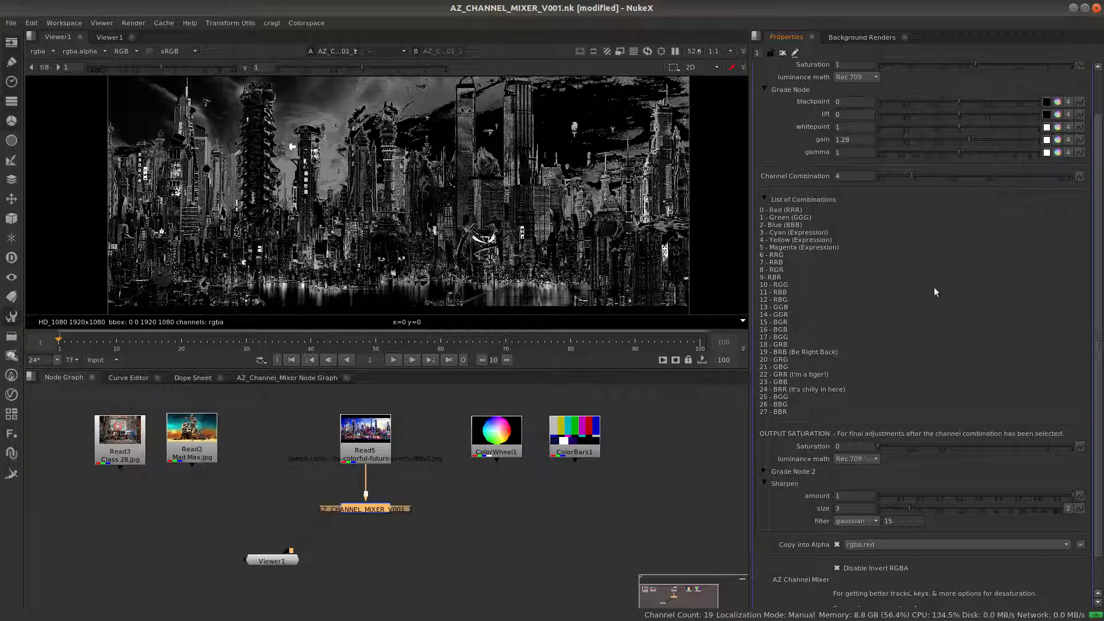
{"action": "left_click_drag", "start_coordinate": [908, 179], "coordinate": [869, 178]}
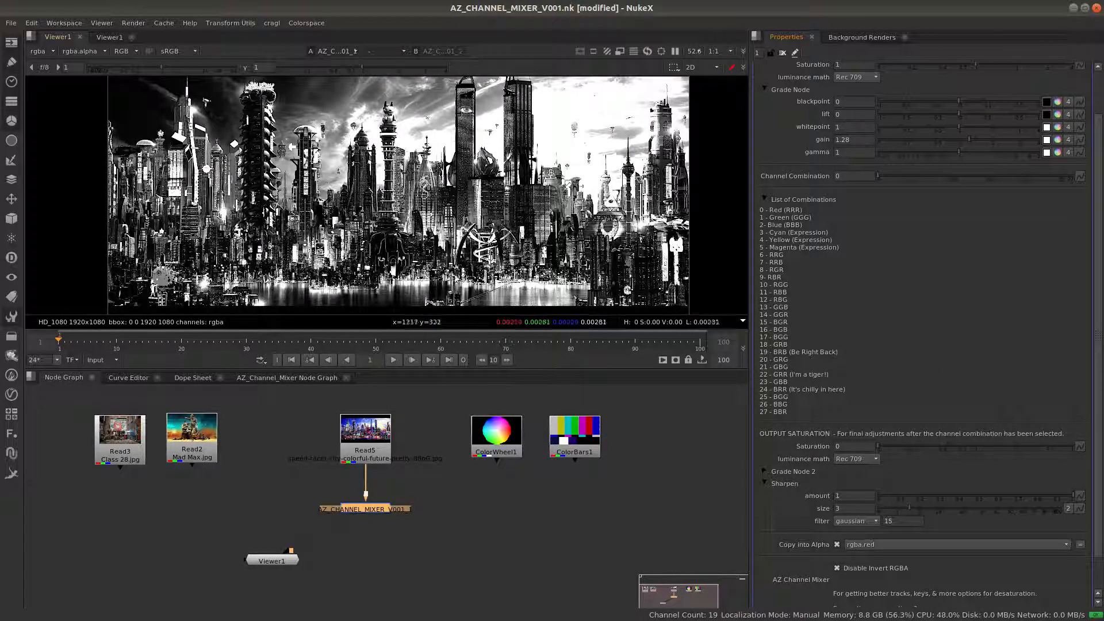
{"action": "left_click_drag", "start_coordinate": [479, 368], "coordinate": [478, 477]}
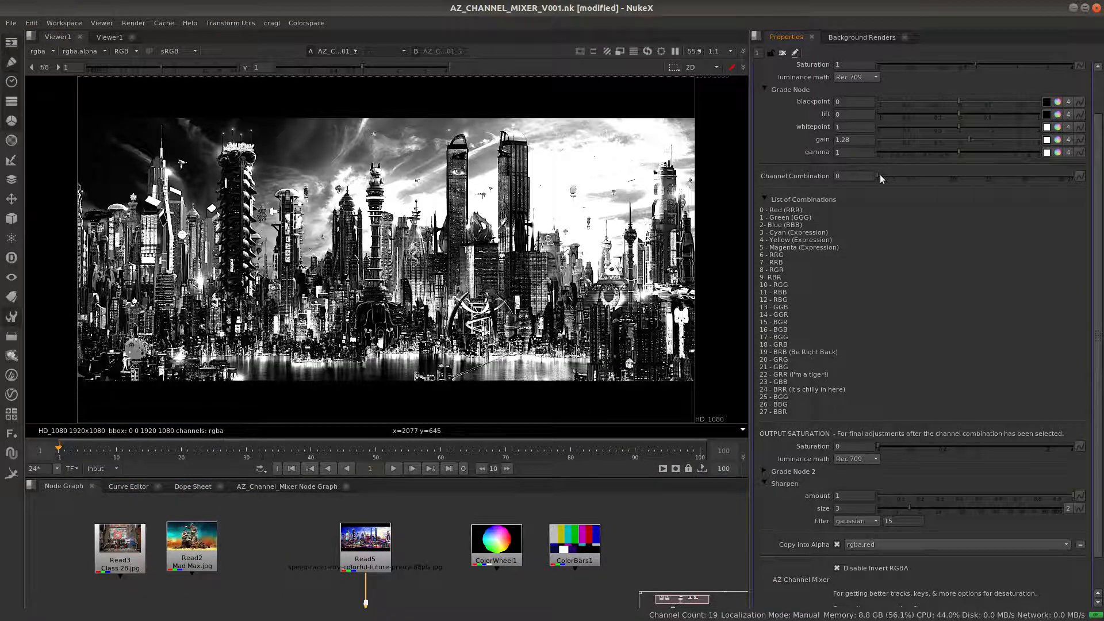
{"action": "left_click_drag", "start_coordinate": [880, 174], "coordinate": [794, 199]}
Connect the channel mixer's input to the ColorWheel1 node
{"action": "middle_click_drag", "start_coordinate": [447, 593], "coordinate": [398, 580]}
{"action": "left_click", "coordinate": [491, 540]}
{"action": "left_click_drag", "start_coordinate": [316, 568], "coordinate": [448, 511]}
Set the plate prep Saturation to 4 and try Channel Combination 17 and 26 on the color wheel
{"action": "left_click_drag", "start_coordinate": [883, 175], "coordinate": [1005, 179]}
{"action": "left_click_drag", "start_coordinate": [978, 64], "coordinate": [1073, 65]}
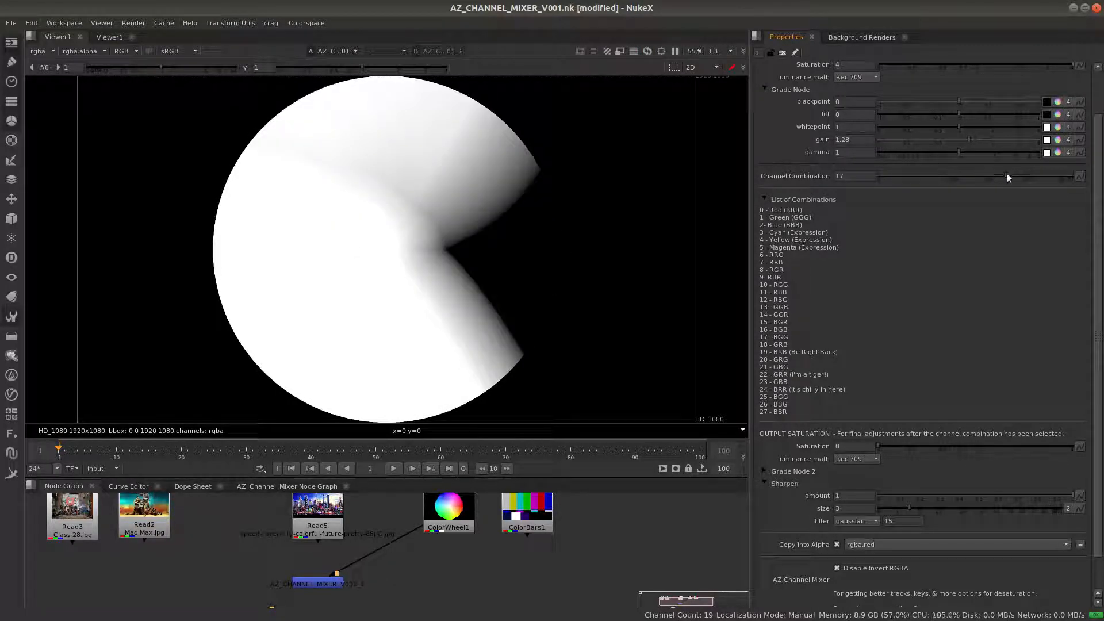
{"action": "left_click_drag", "start_coordinate": [1006, 175], "coordinate": [1066, 178]}
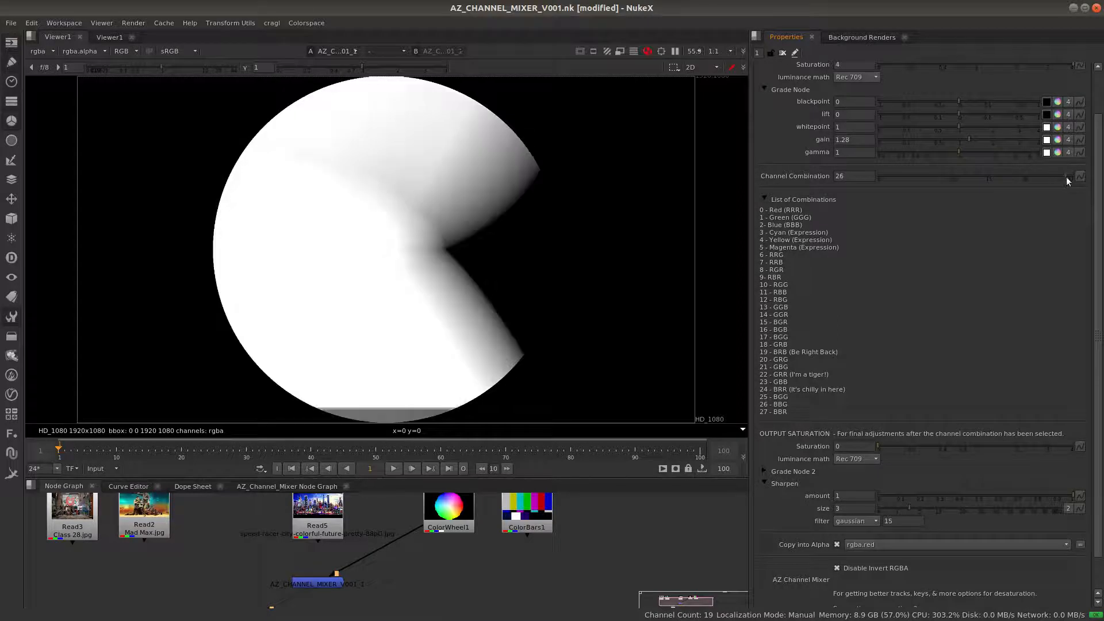
Connect the mixer's input to ColorBars1 and sweep Channel Combination through its range, ending at 27
{"action": "left_click_drag", "start_coordinate": [411, 528], "coordinate": [525, 513]}
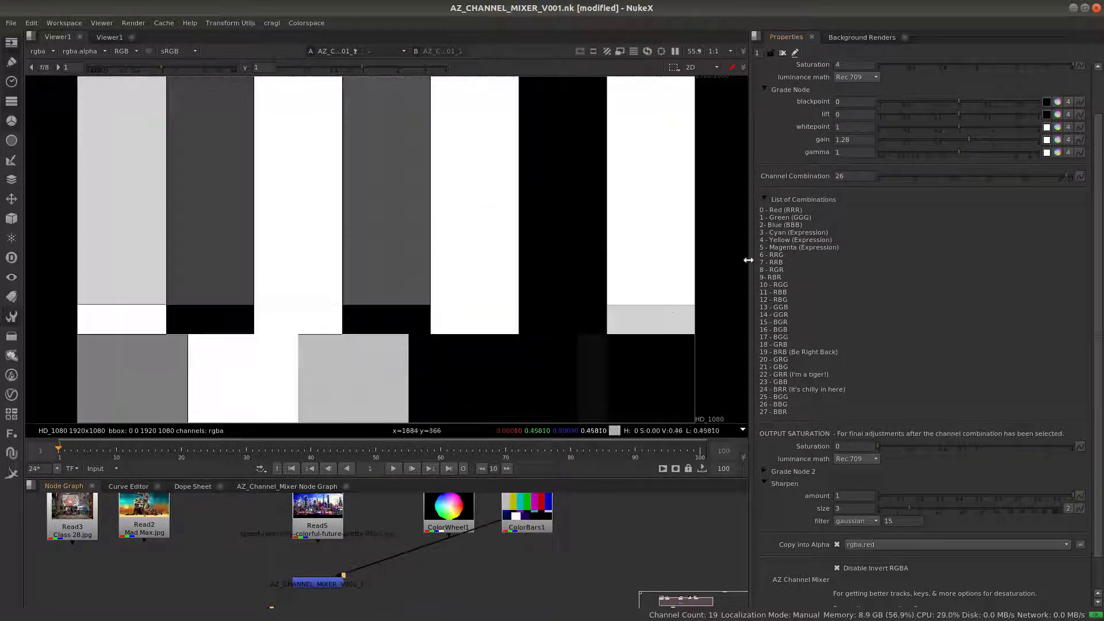
{"action": "left_click_drag", "start_coordinate": [1062, 175], "coordinate": [888, 182]}
{"action": "left_click_drag", "start_coordinate": [887, 181], "coordinate": [1076, 179]}
{"action": "scroll", "coordinate": [437, 270], "scroll_direction": "down", "scroll_amount": 2}
{"action": "middle_click_drag", "start_coordinate": [374, 539], "coordinate": [340, 493]}
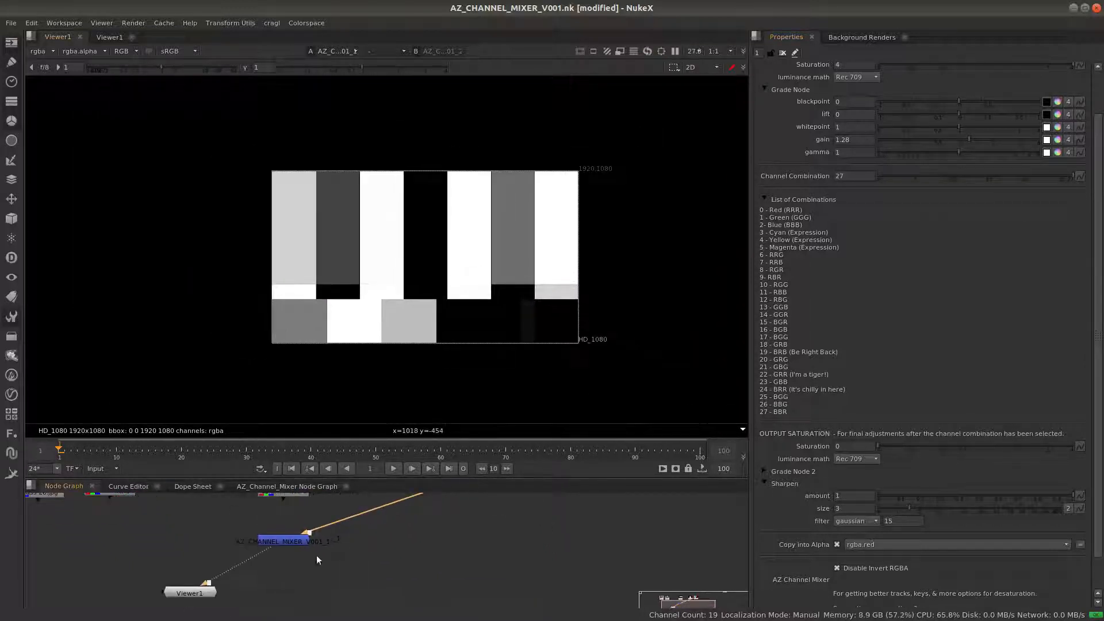
Move the mixer node beneath ColorBars1 and reconnect its input to the Read2 Mad Max.jpg image
{"action": "left_click_drag", "start_coordinate": [299, 538], "coordinate": [489, 564]}
{"action": "scroll", "coordinate": [488, 564], "scroll_direction": "down", "scroll_amount": 3}
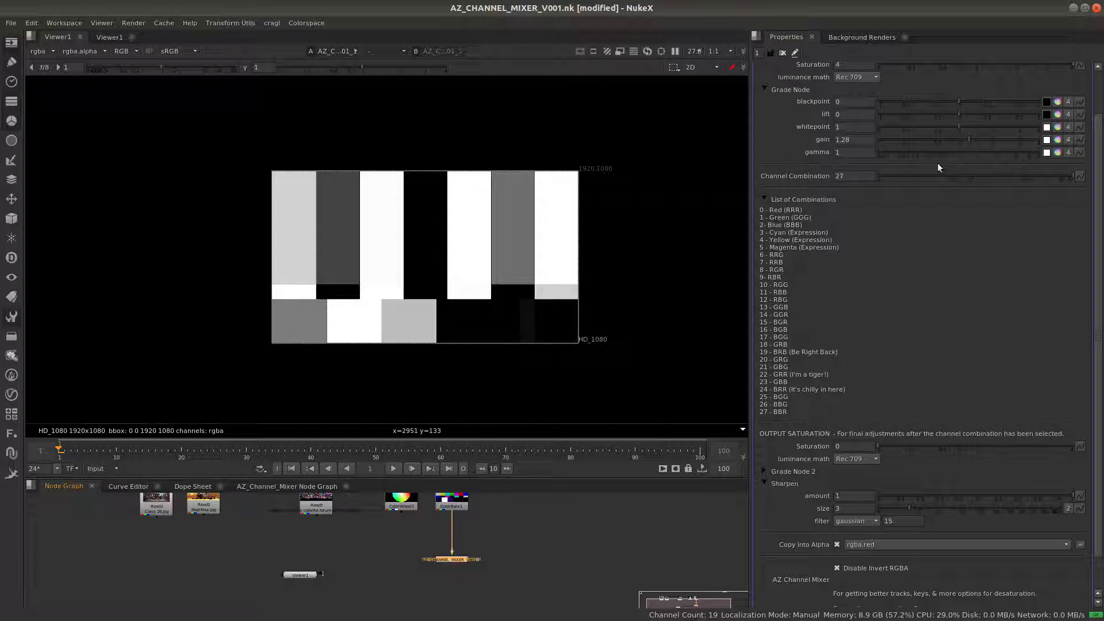
{"action": "left_click_drag", "start_coordinate": [452, 549], "coordinate": [210, 506]}
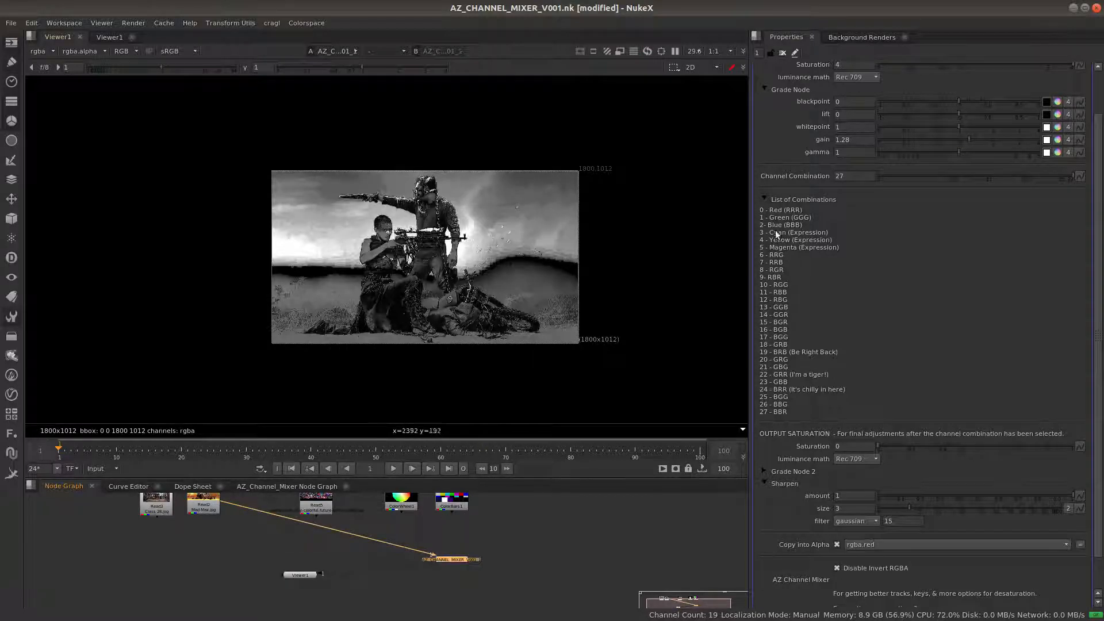
Set the plate prep Saturation to 1 and Channel Combination to 7 for the Mad Max image
{"action": "scroll", "coordinate": [1081, 92], "scroll_direction": "up", "scroll_amount": 2}
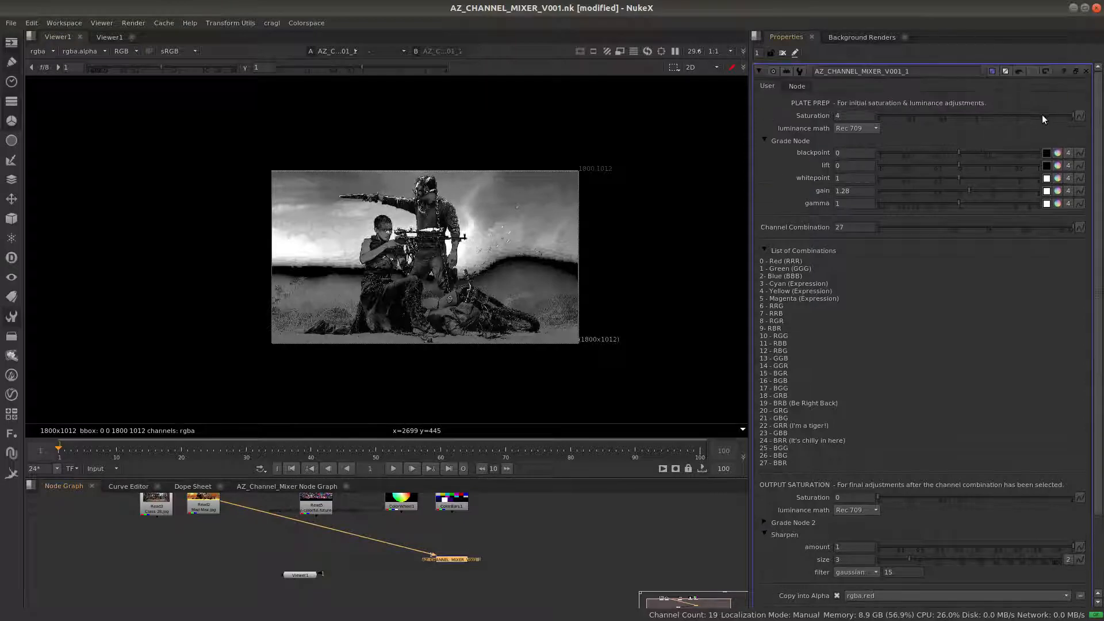
{"action": "left_click_drag", "start_coordinate": [1072, 119], "coordinate": [975, 118]}
{"action": "scroll", "coordinate": [402, 239], "scroll_direction": "up", "scroll_amount": 3}
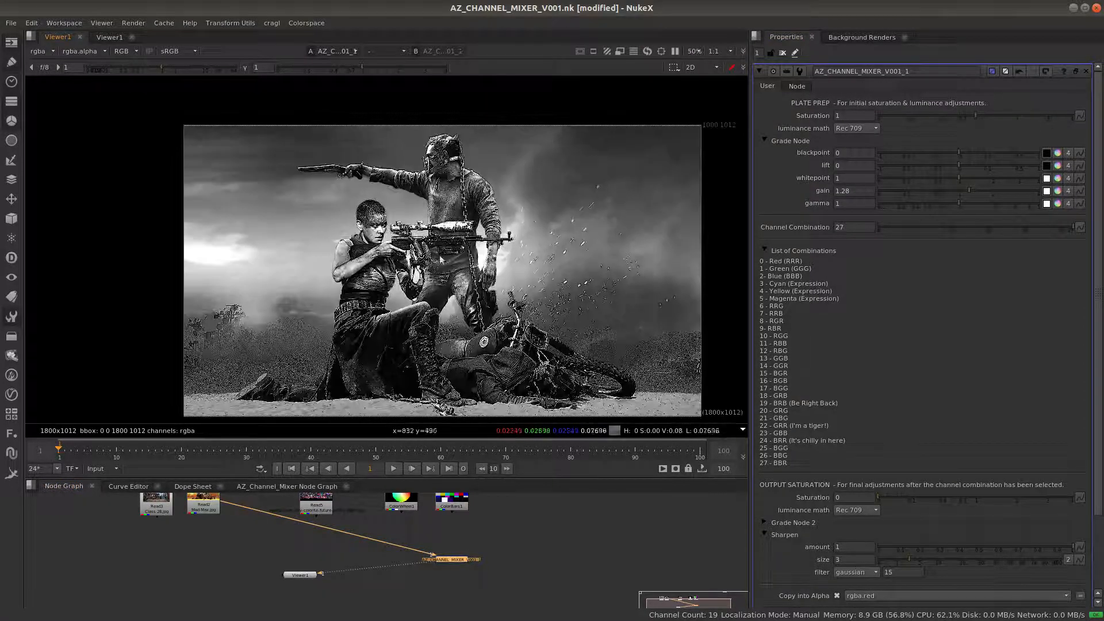
{"action": "middle_click_drag", "start_coordinate": [426, 239], "coordinate": [454, 245]}
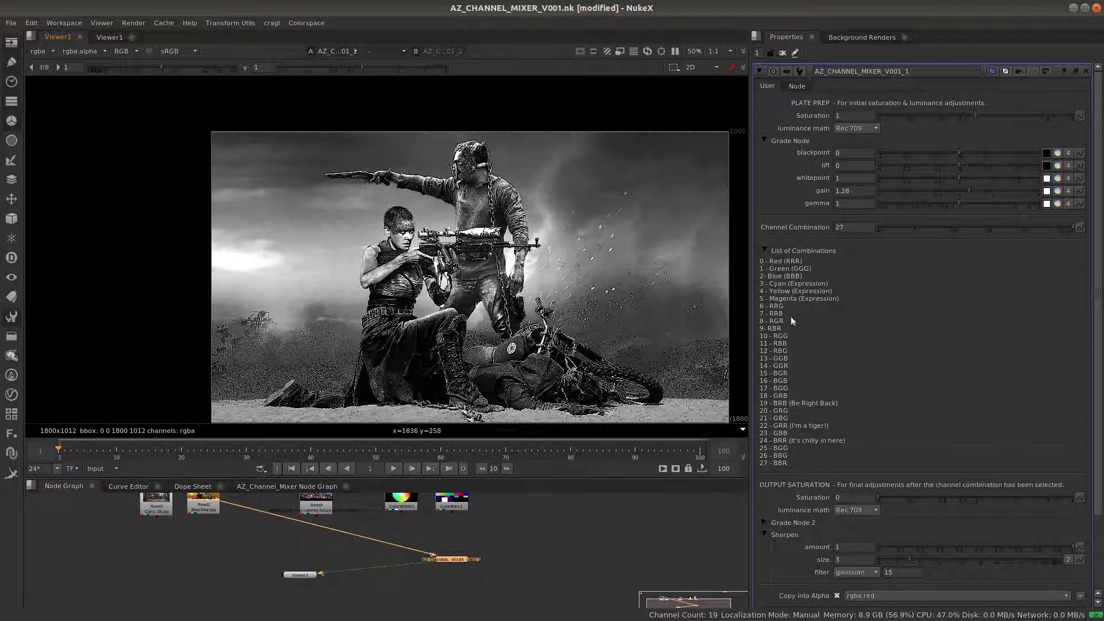
{"action": "left_click_drag", "start_coordinate": [1074, 230], "coordinate": [932, 240]}
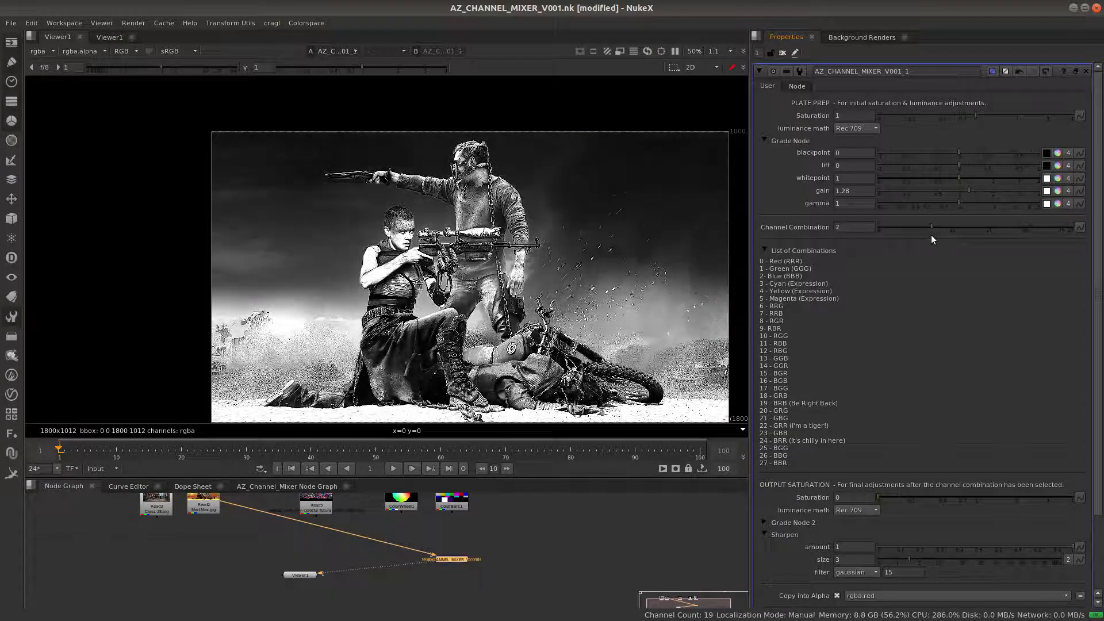
{"action": "middle_click_drag", "start_coordinate": [636, 254], "coordinate": [525, 233]}
{"action": "scroll", "coordinate": [525, 233], "scroll_direction": "down", "scroll_amount": 2}
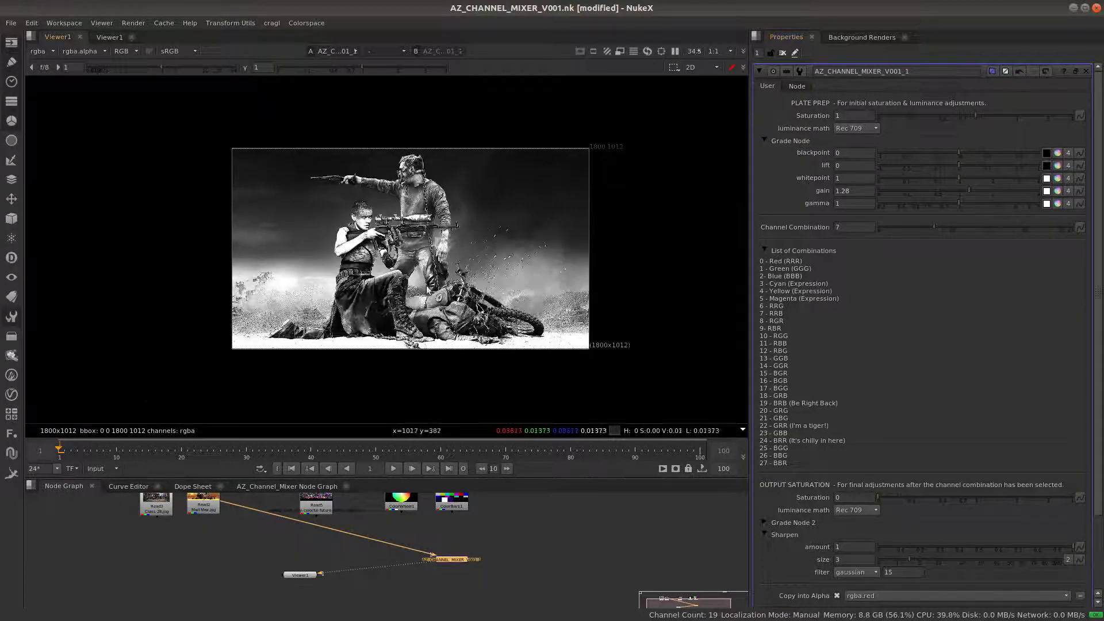
Collapse the List of Combinations in the gizmo's properties and deselect the mixer node
{"action": "middle_click_drag", "start_coordinate": [461, 578], "coordinate": [464, 578]}
{"action": "scroll", "coordinate": [465, 582], "scroll_direction": "down", "scroll_amount": 3}
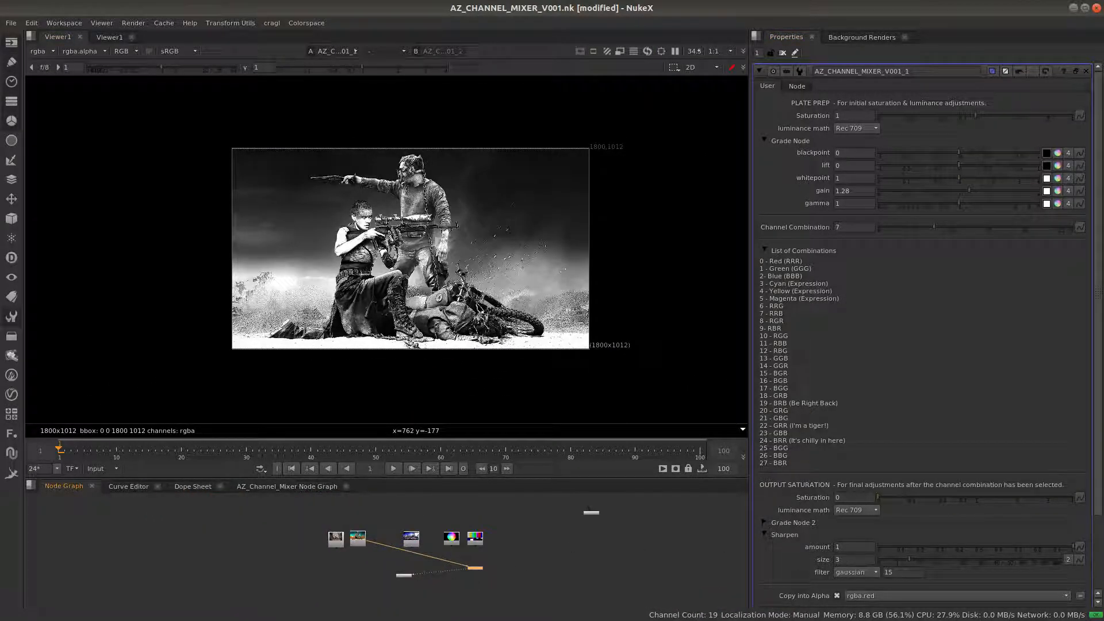
{"action": "scroll", "coordinate": [768, 241], "scroll_direction": "down", "scroll_amount": 2}
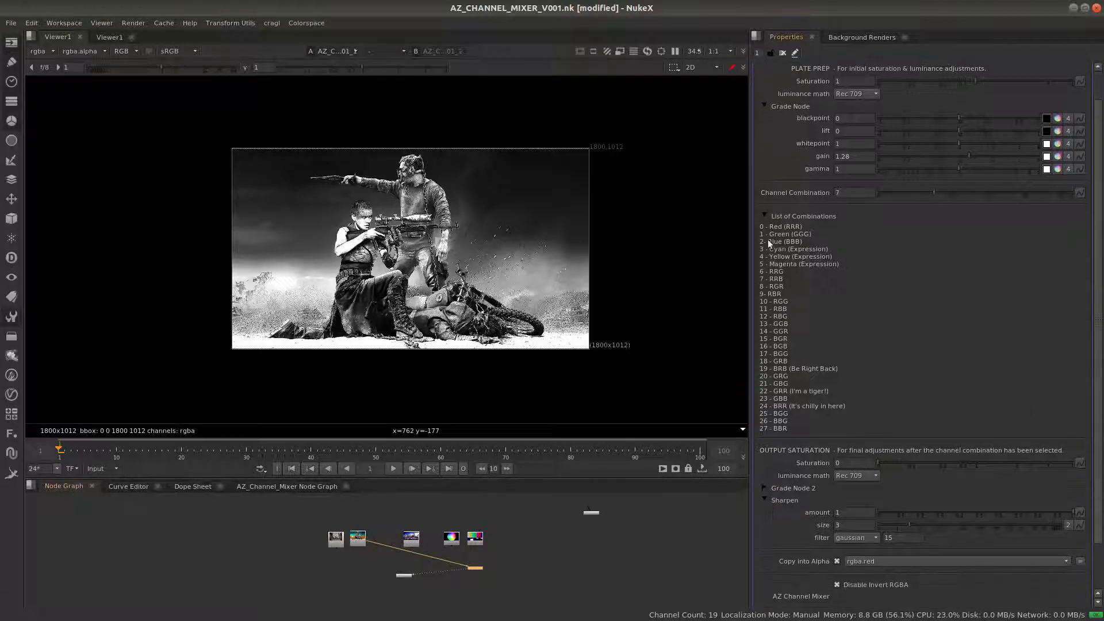
{"action": "left_click", "coordinate": [765, 216]}
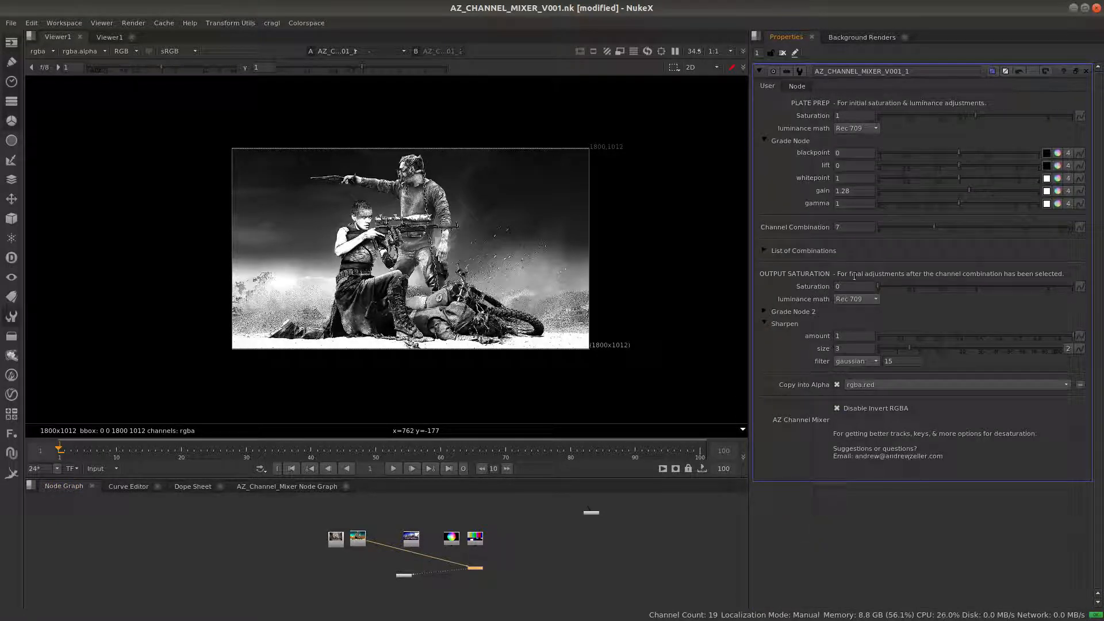
{"action": "left_click", "coordinate": [537, 562]}
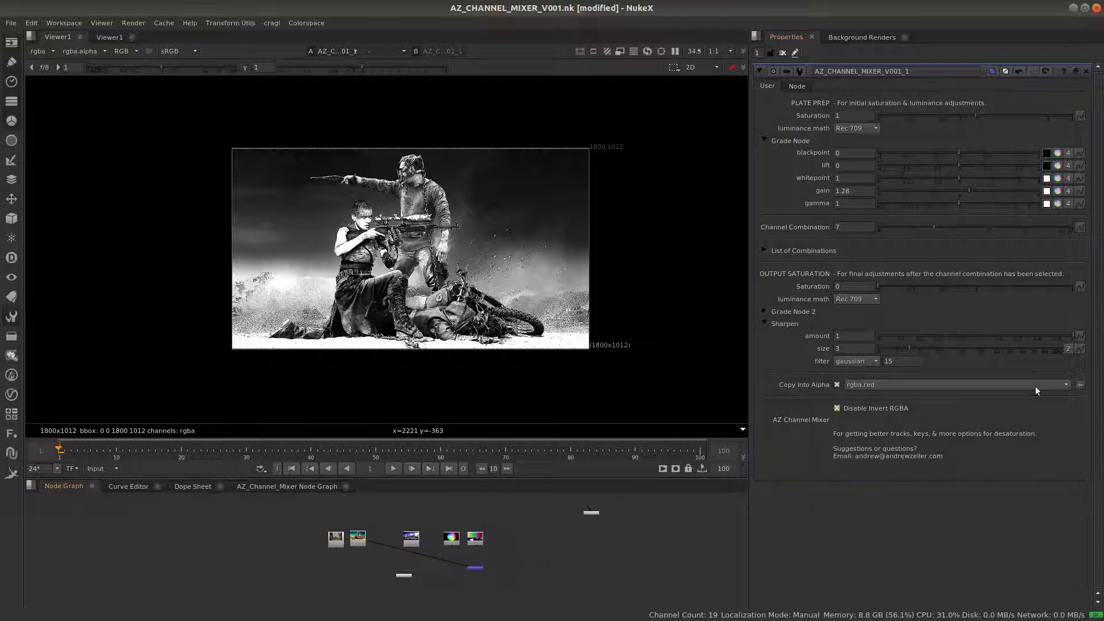